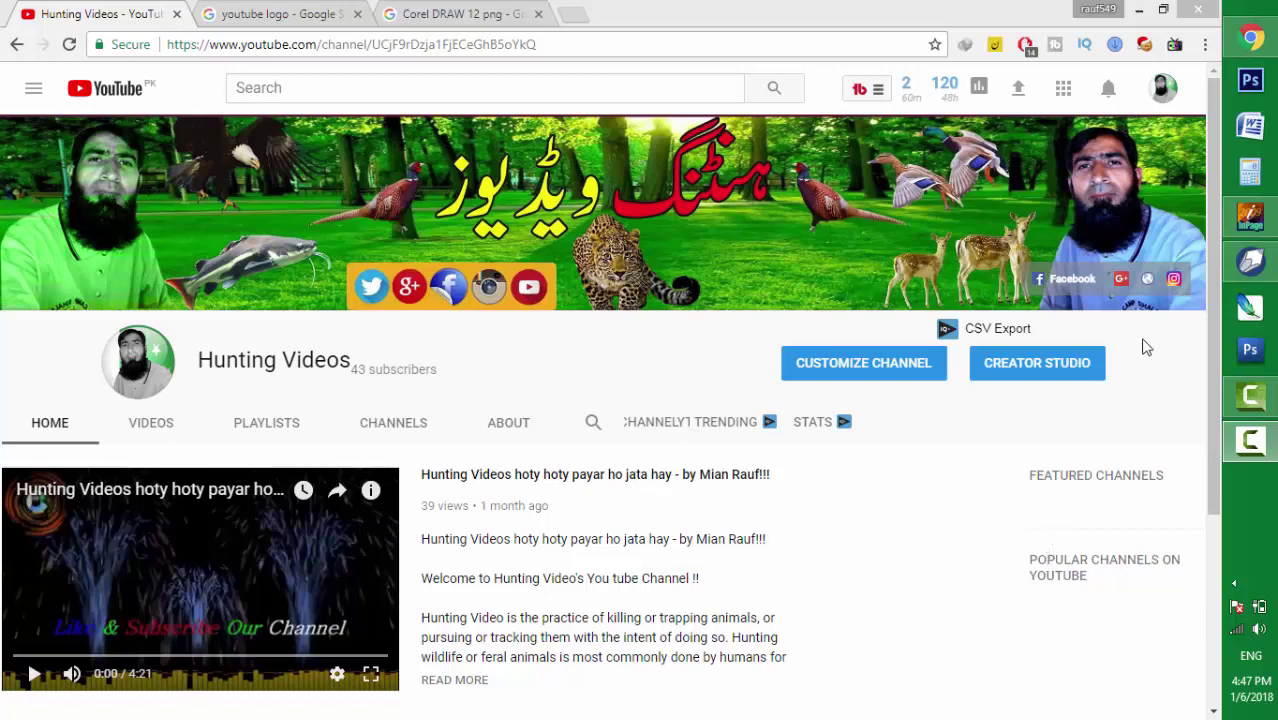
Switch to CorelDRAW and import the image "texture-1355534_960_720 copy" from the THUMBNAIL folder onto the page
left_click(1246, 277)
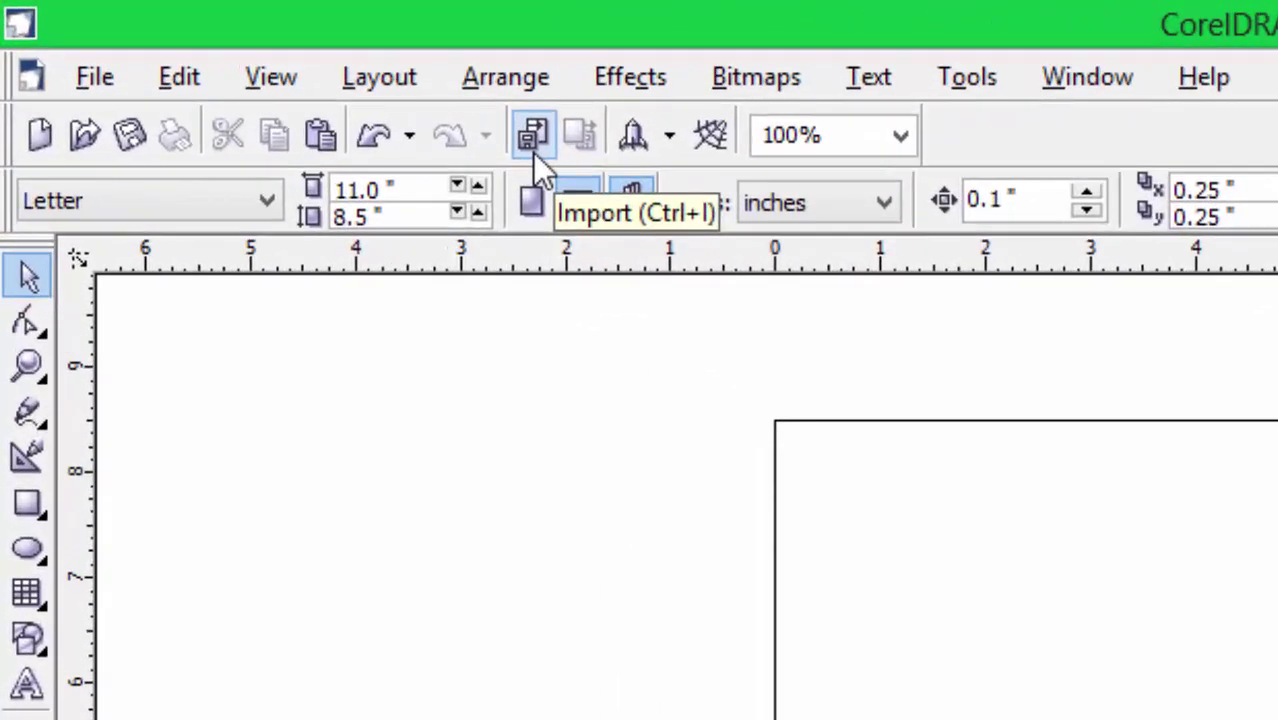
left_click(533, 150)
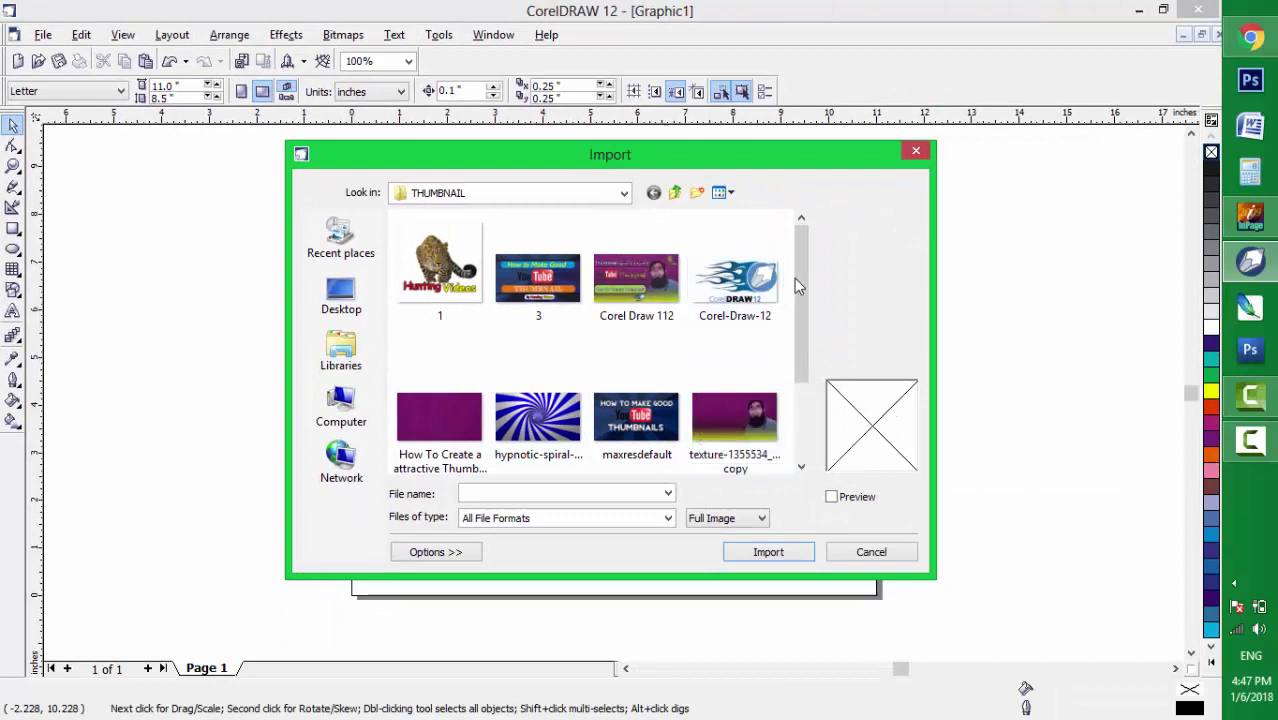
mouse_move(798, 275)
left_mouse_down()
mouse_move(802, 318)
mouse_move(800, 298)
left_mouse_up()
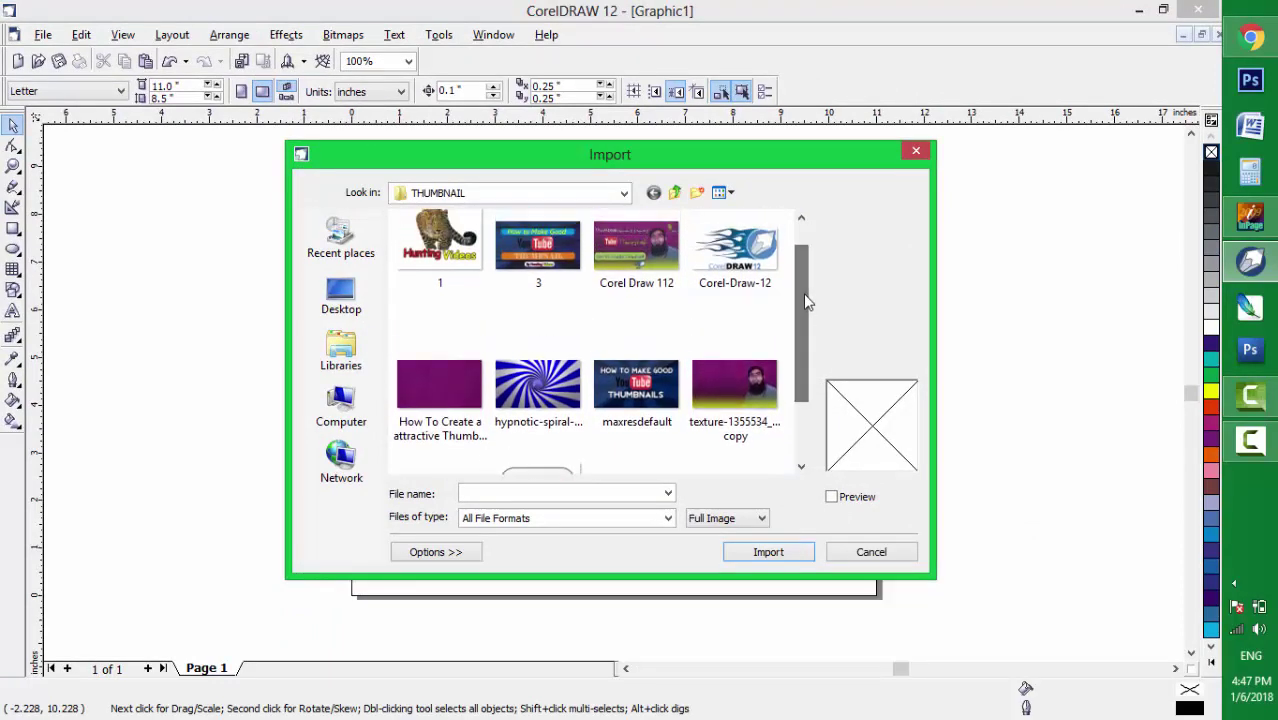
left_click(729, 395)
left_click(764, 553)
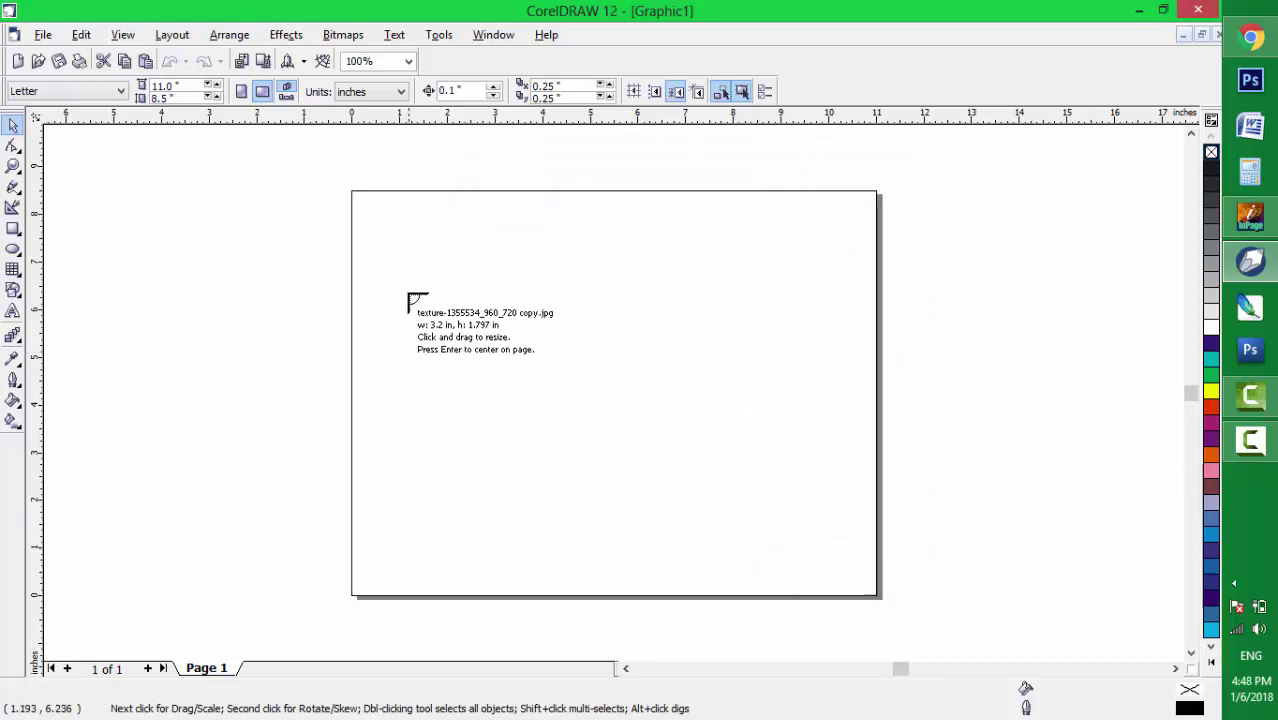
left_click(405, 254)
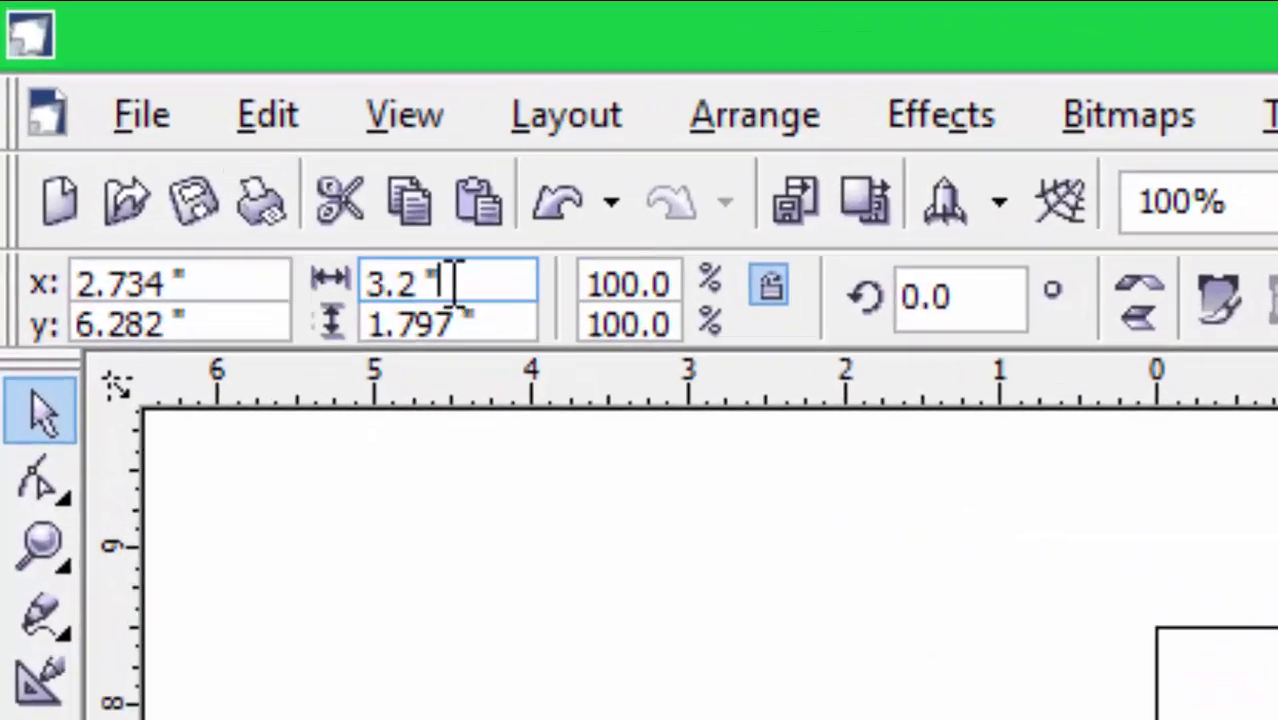
Set the imported image's size to 17.778 by 10 inches and move it roughly over the middle of the page
left_click_drag(138, 87, 109, 88)
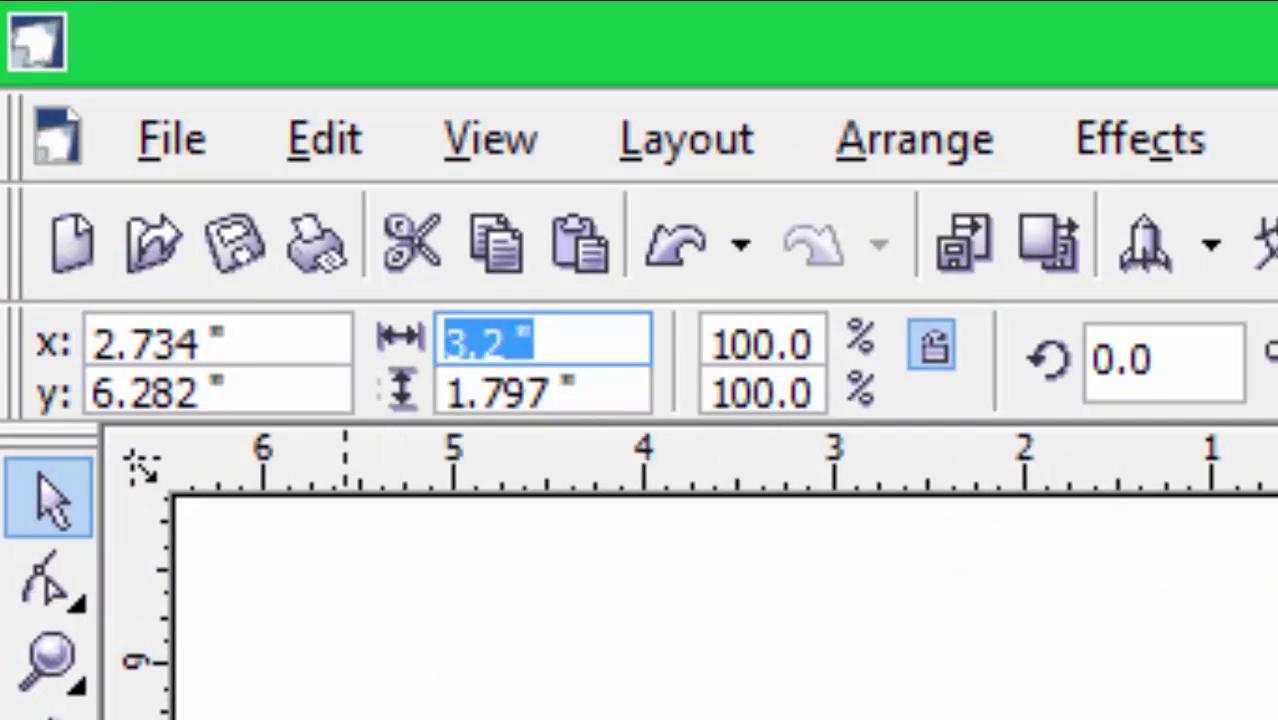
type("17")
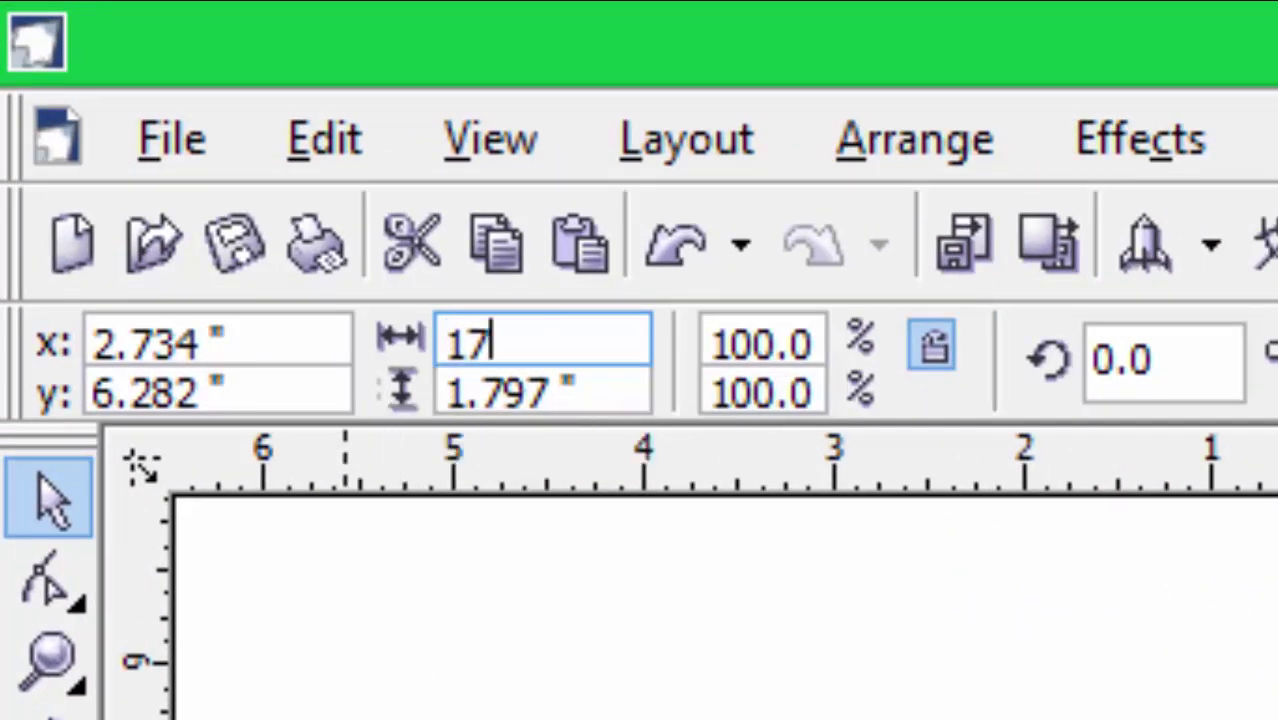
type(".778")
key("Tab")
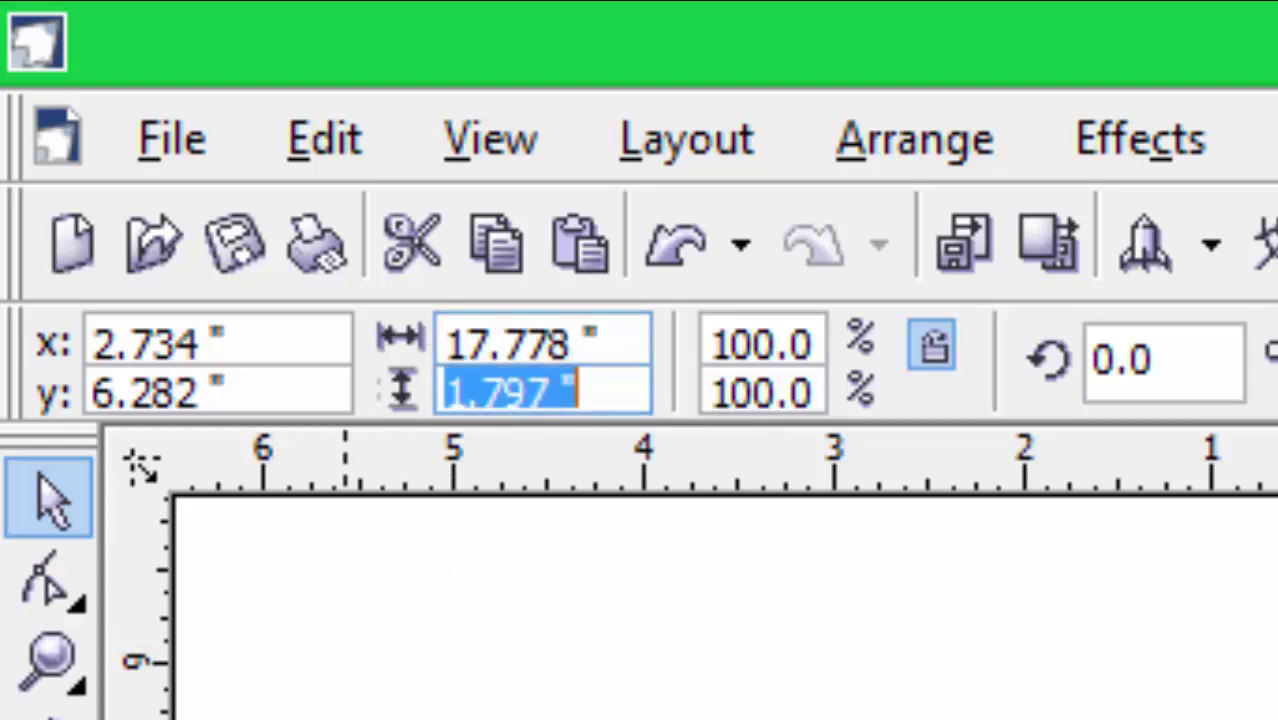
type("10")
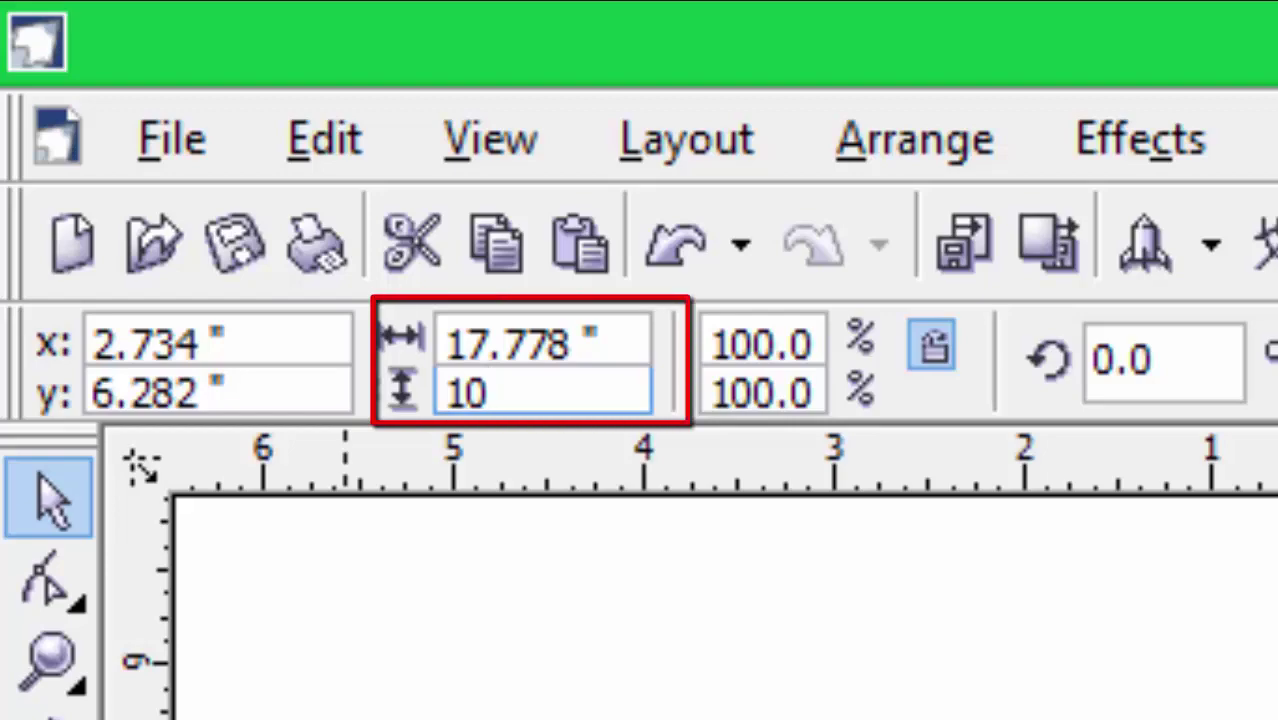
key("Return")
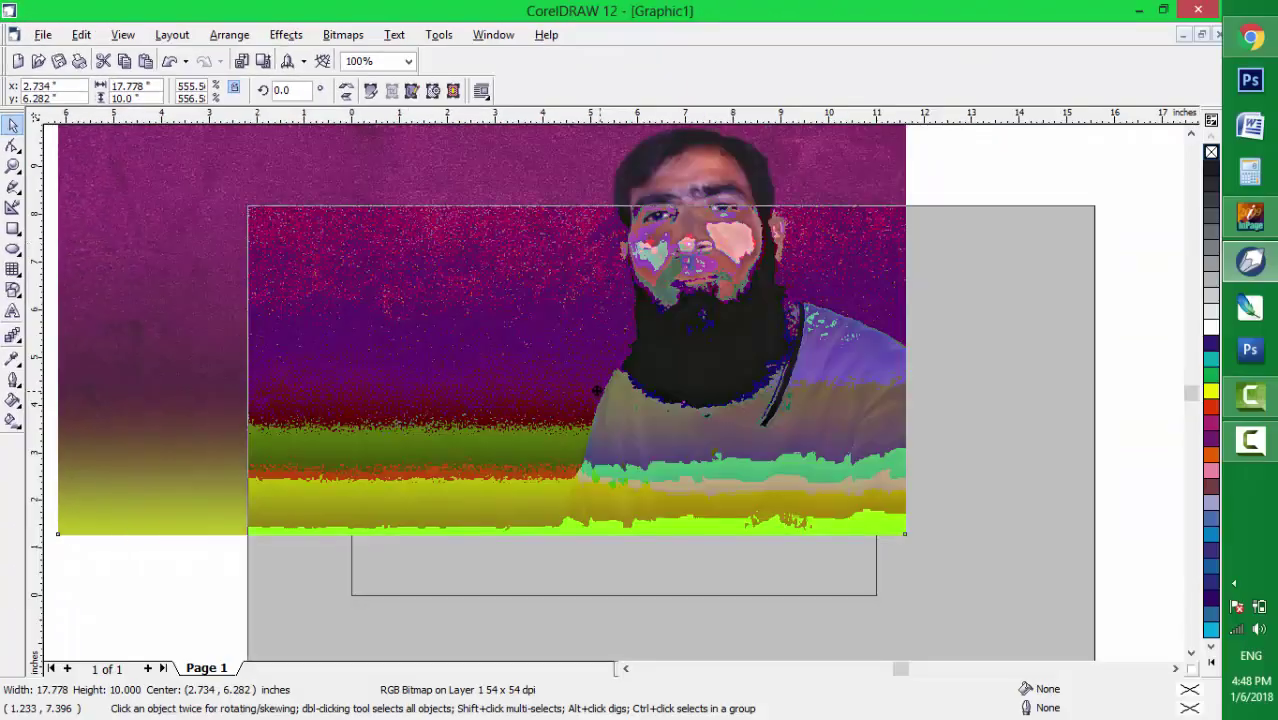
left_click_drag(597, 390, 559, 366)
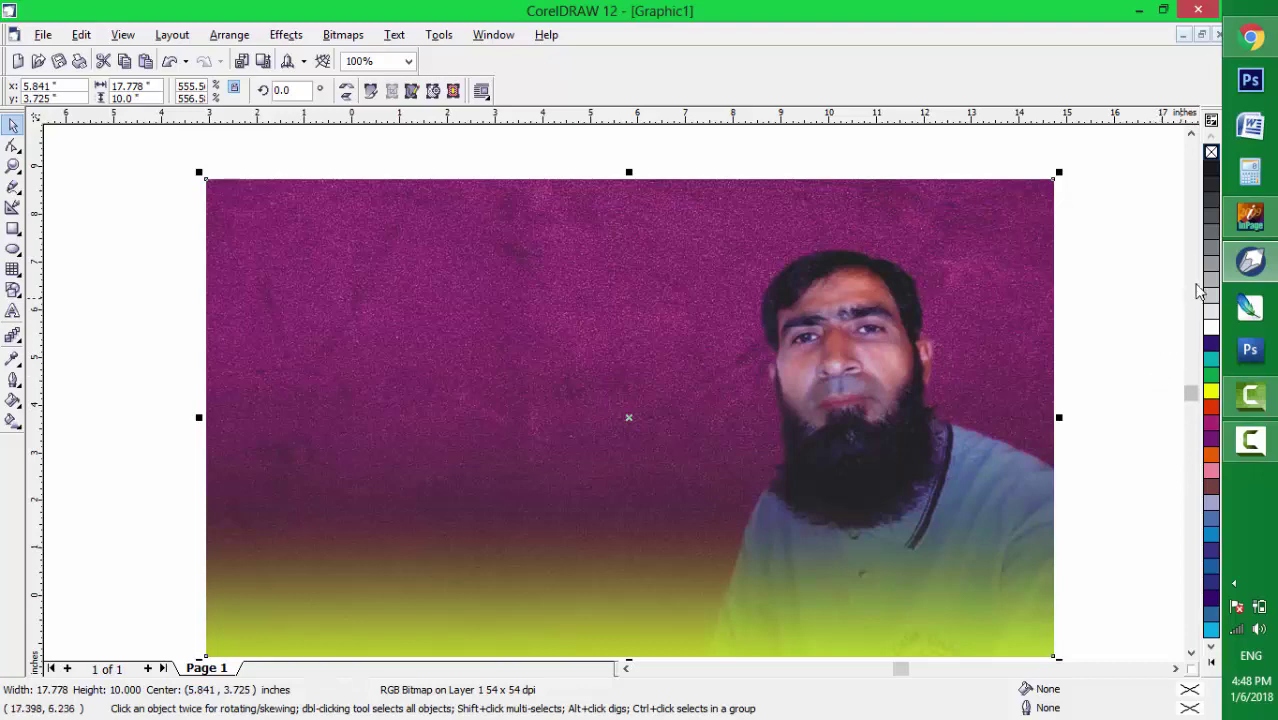
Switch to InPage and delete the existing text in the text box
left_click(1254, 228)
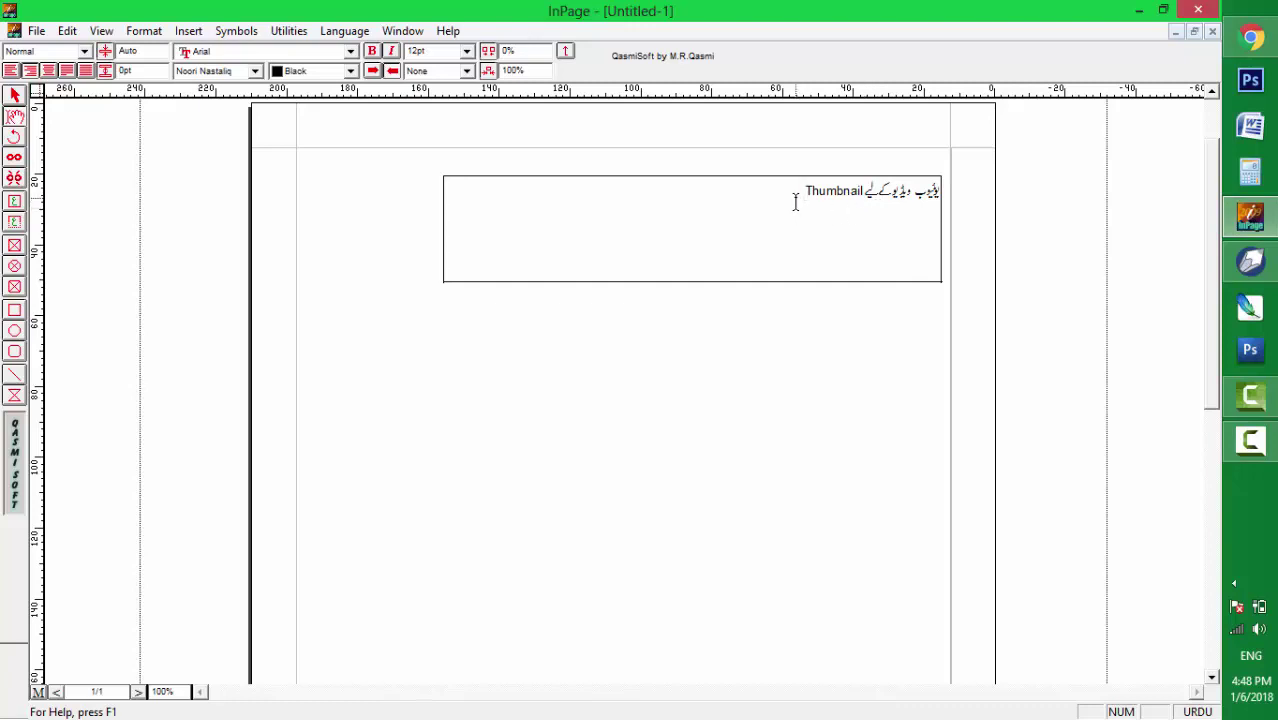
key("BackSpace")
key("BackSpace")
key("BackSpace")
key("BackSpace")
key("BackSpace")
key("BackSpace")
key("BackSpace")
key("BackSpace")
key("BackSpace")
key("BackSpace")
key("BackSpace")
key("BackSpace")
key("BackSpace")
key("BackSpace")
key("BackSpace")
key("BackSpace")
key("BackSpace")
key("BackSpace")
key("BackSpace")
key("BackSpace")
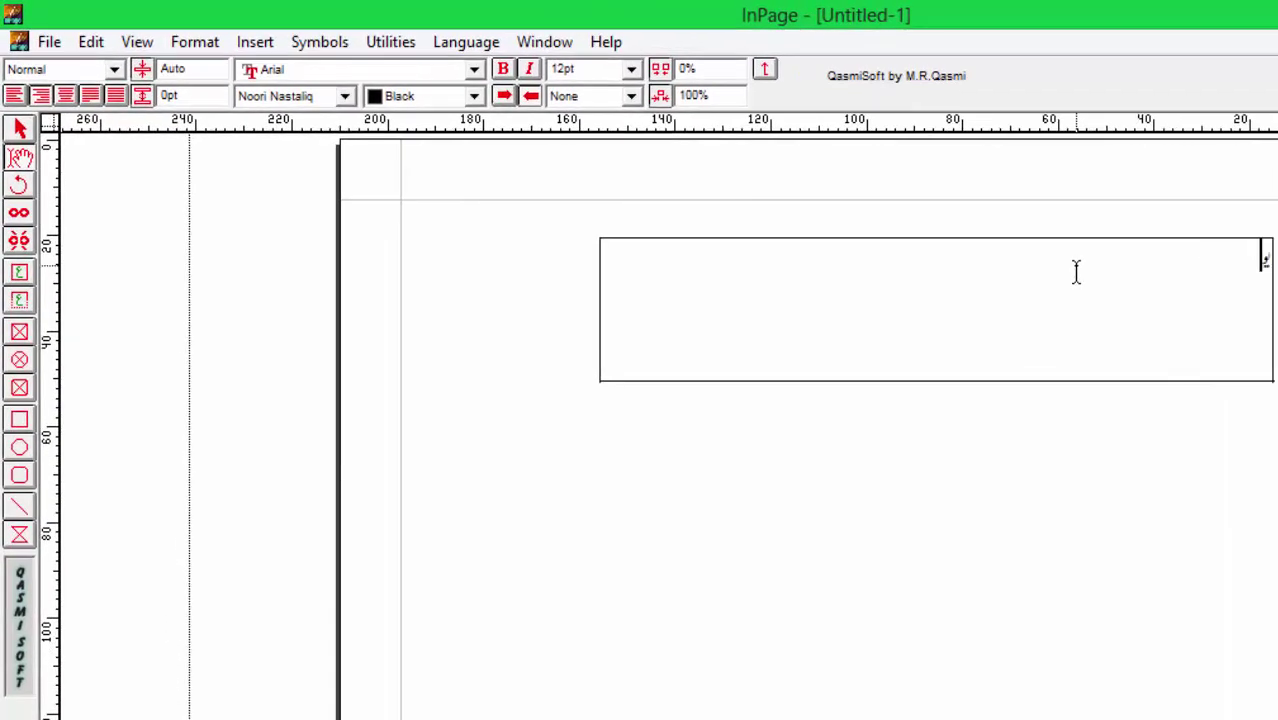
Enter the title "یوٹیوب ویڈیو کے لیے Thumbnail" in the text box, switching from Urdu to English for the last word
type("یوٹیوب ویڈیو کے")
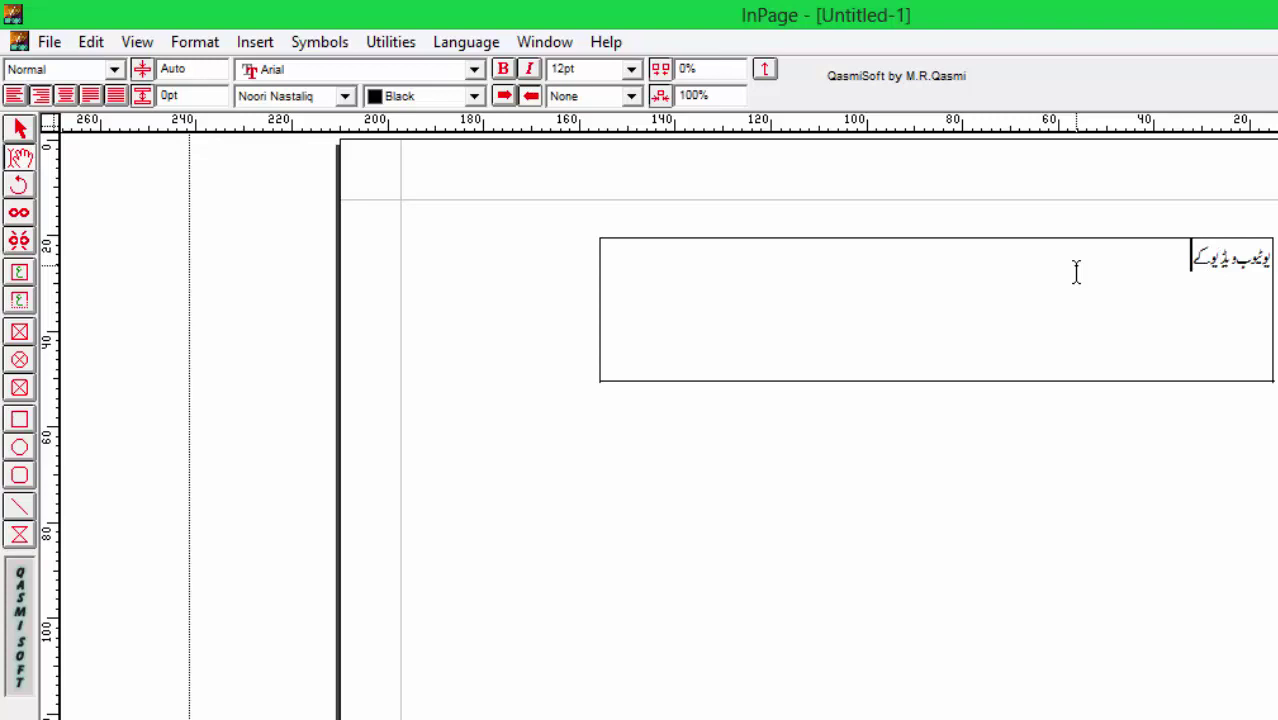
type(" لیے")
type("Thum")
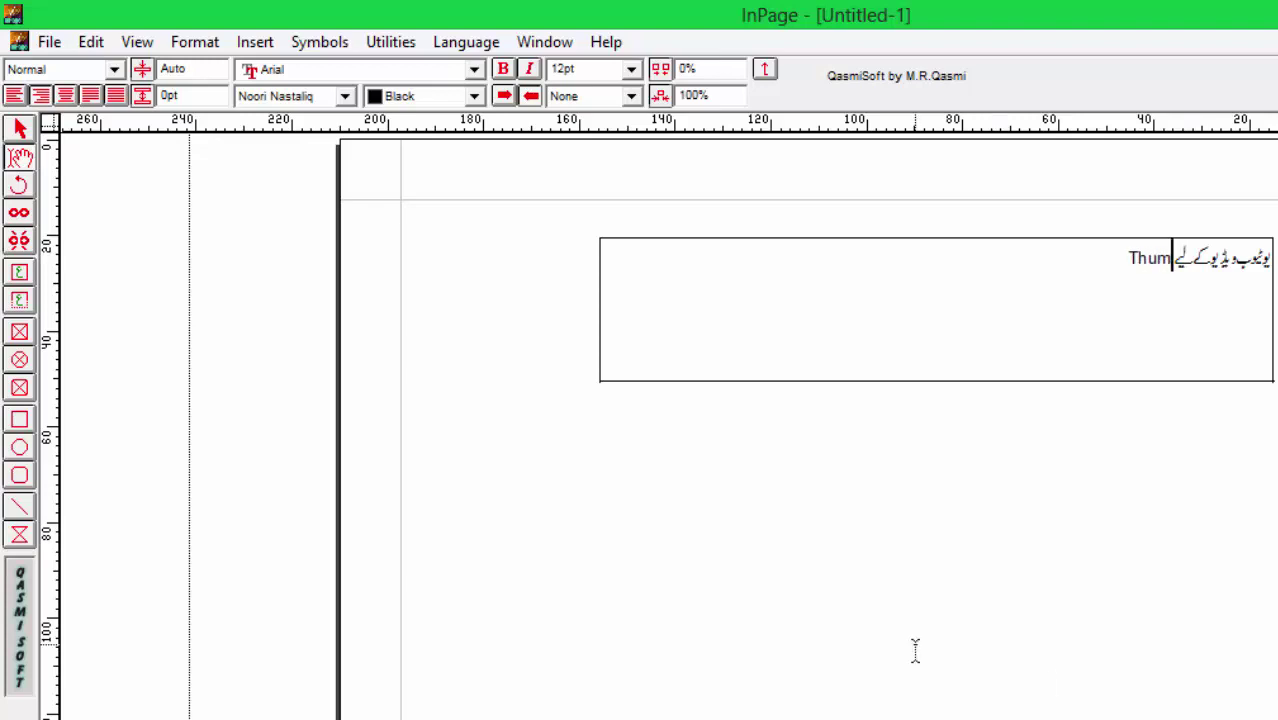
type("bnai")
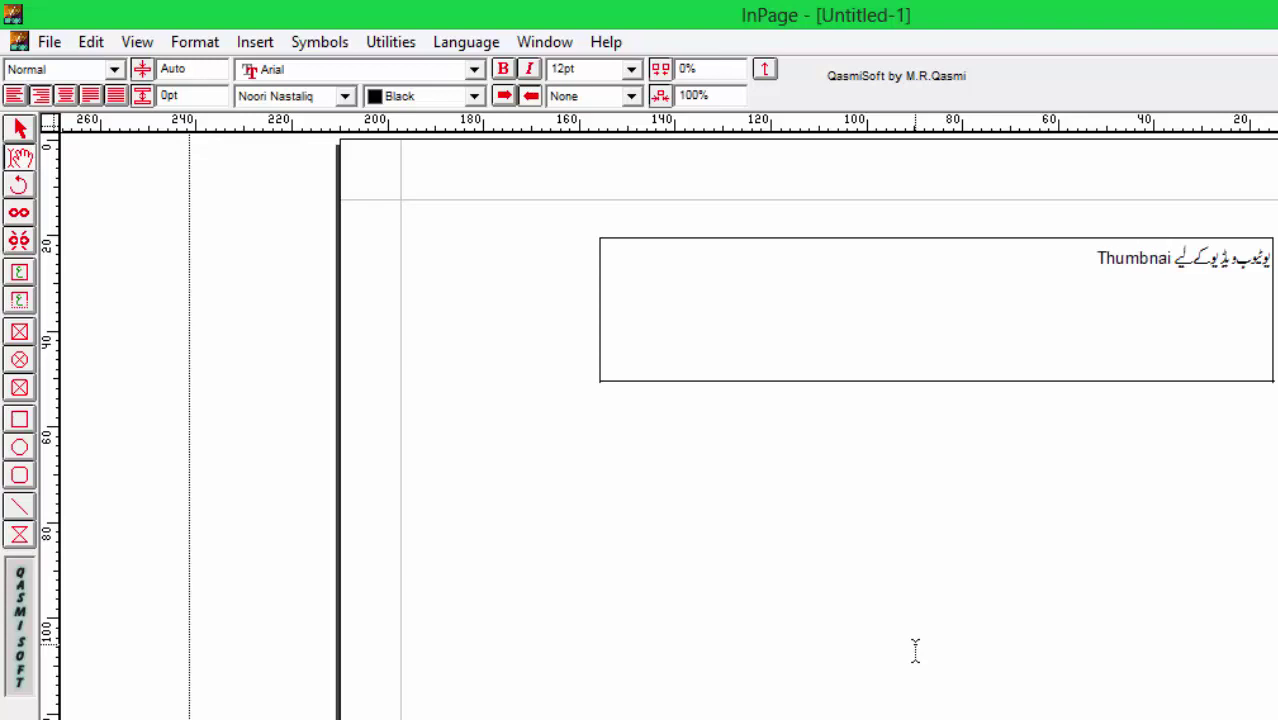
type("l")
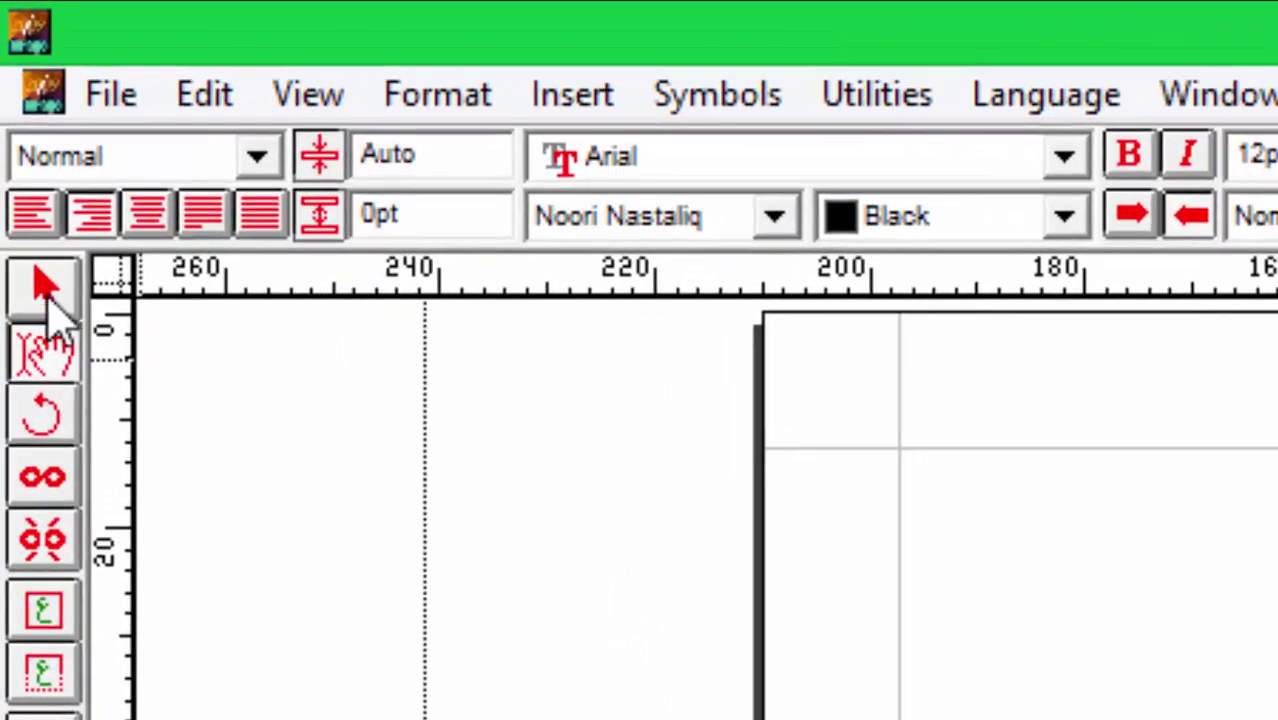
Copy the whole title text box and paste it into the CorelDRAW drawing
left_click(44, 290)
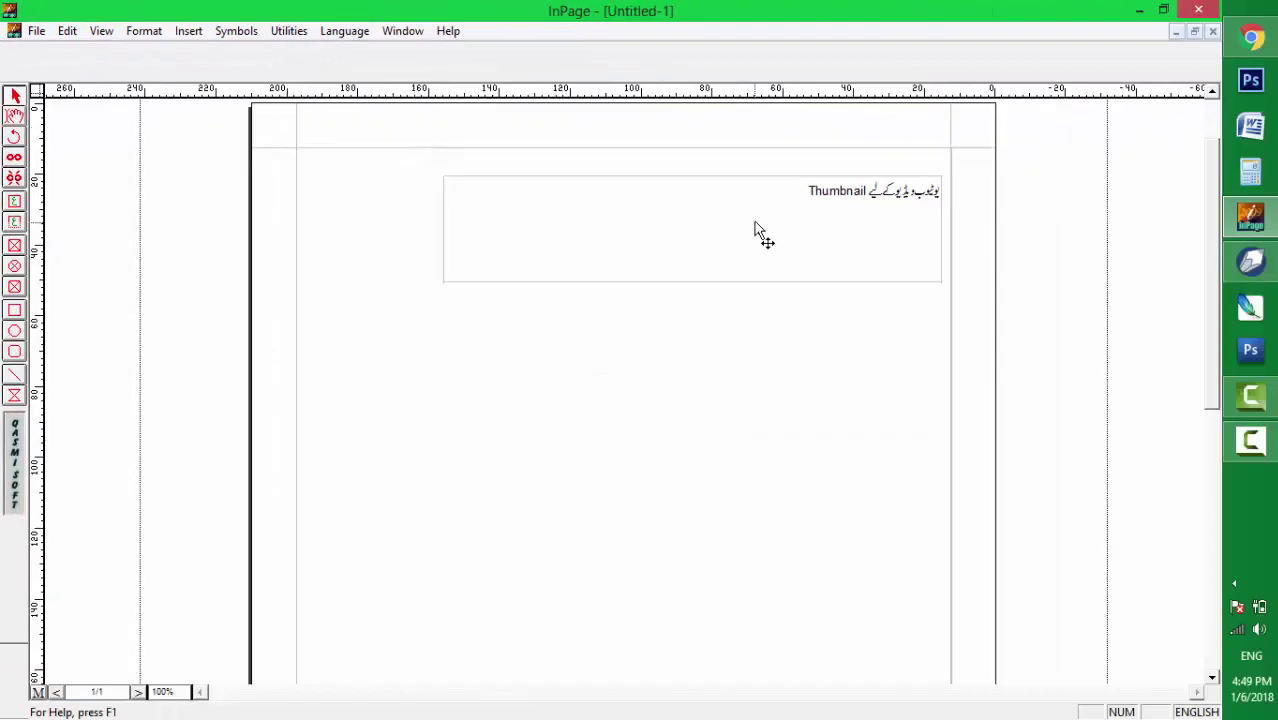
left_click(760, 233)
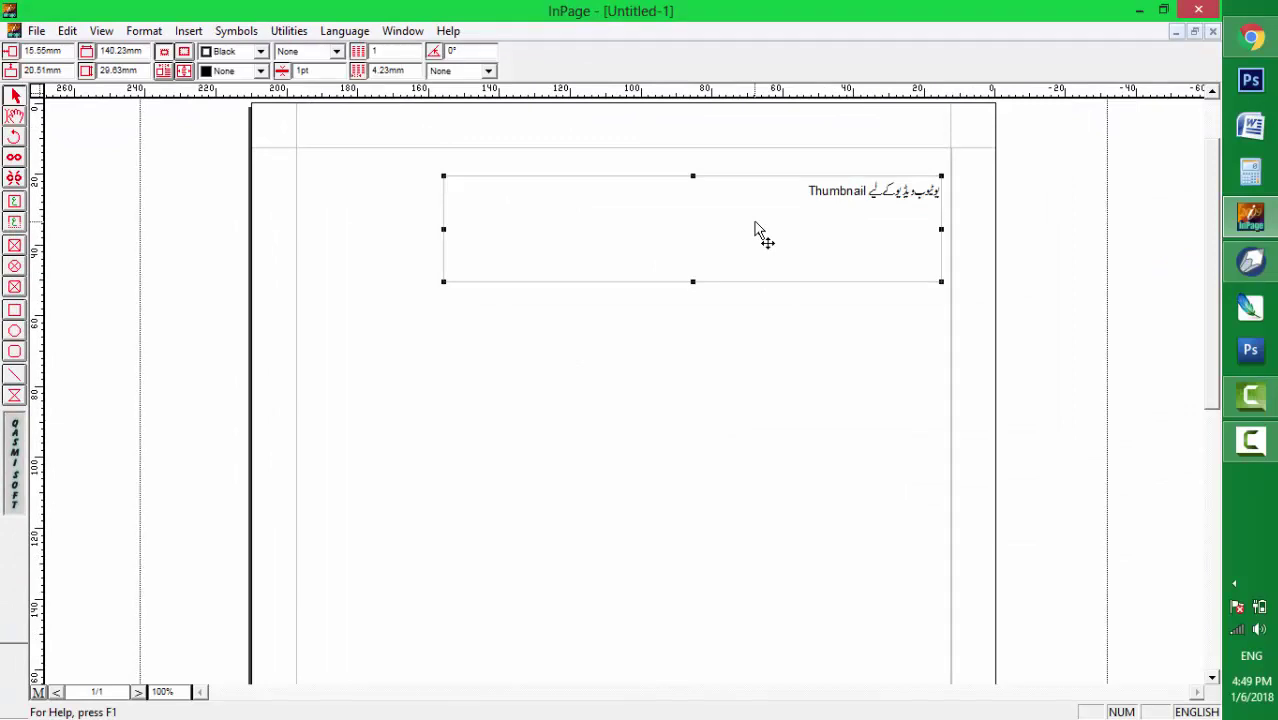
left_click(1250, 260)
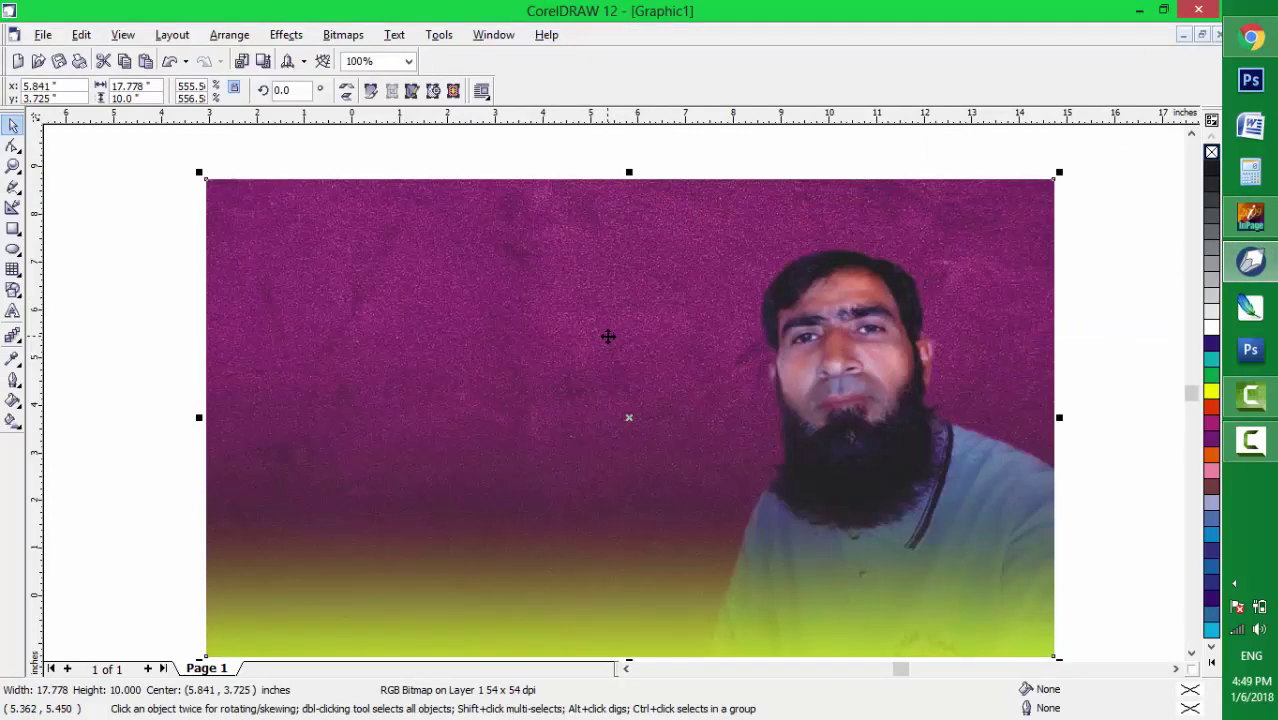
key("ctrl+v")
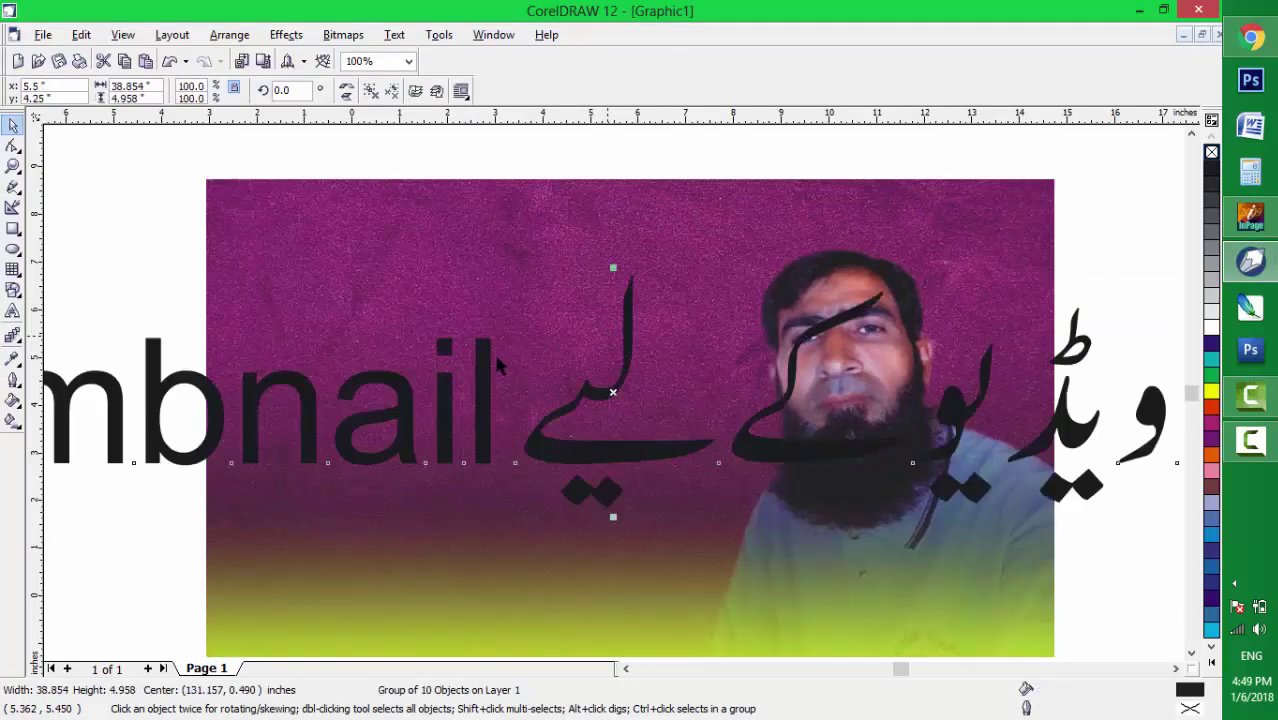
Scale the pasted title down to about 8.8 inches wide and place it in the upper-left area of the background image
left_click_drag(163, 378, 707, 327)
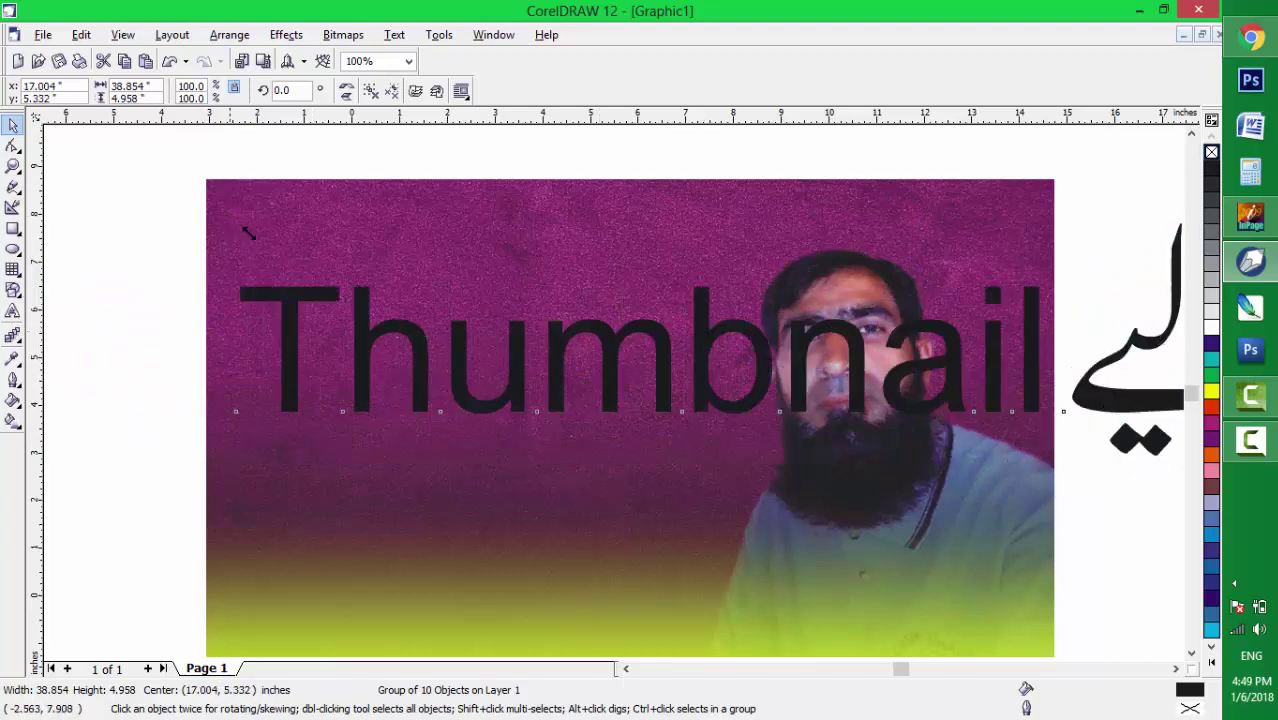
left_click_drag(229, 215, 552, 322)
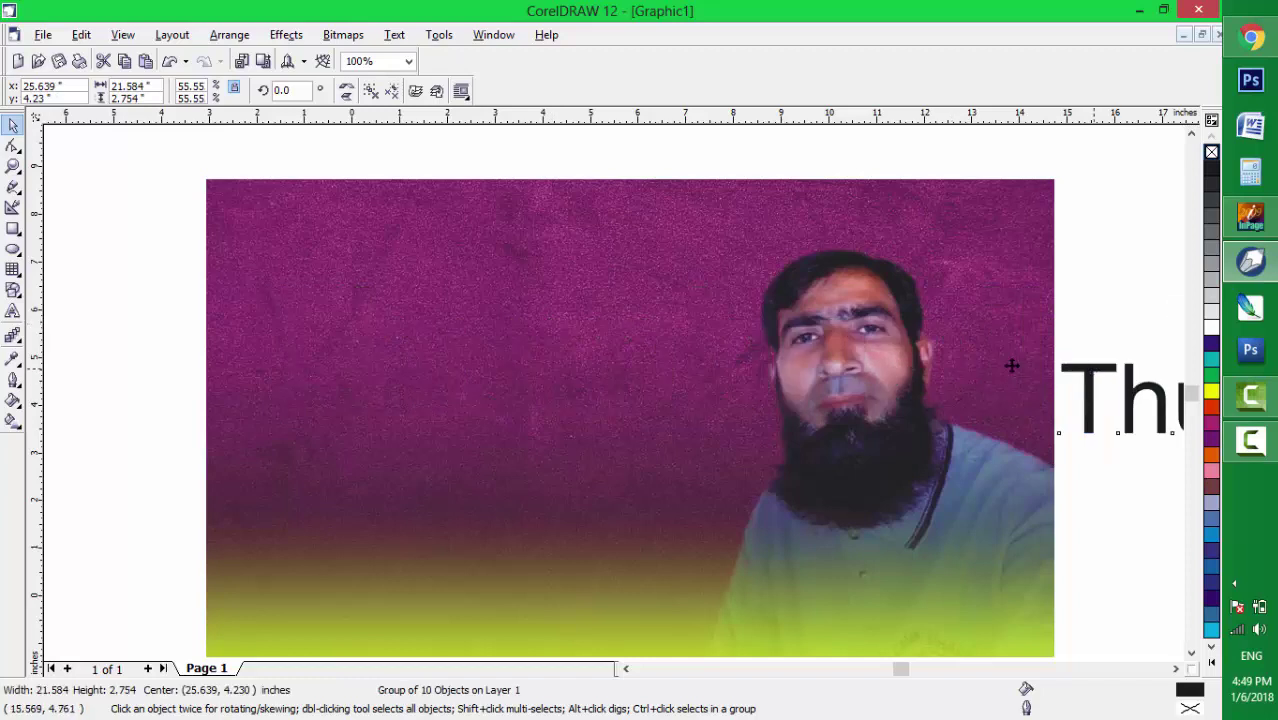
left_click_drag(1065, 370, 213, 243)
left_click_drag(184, 197, 410, 286)
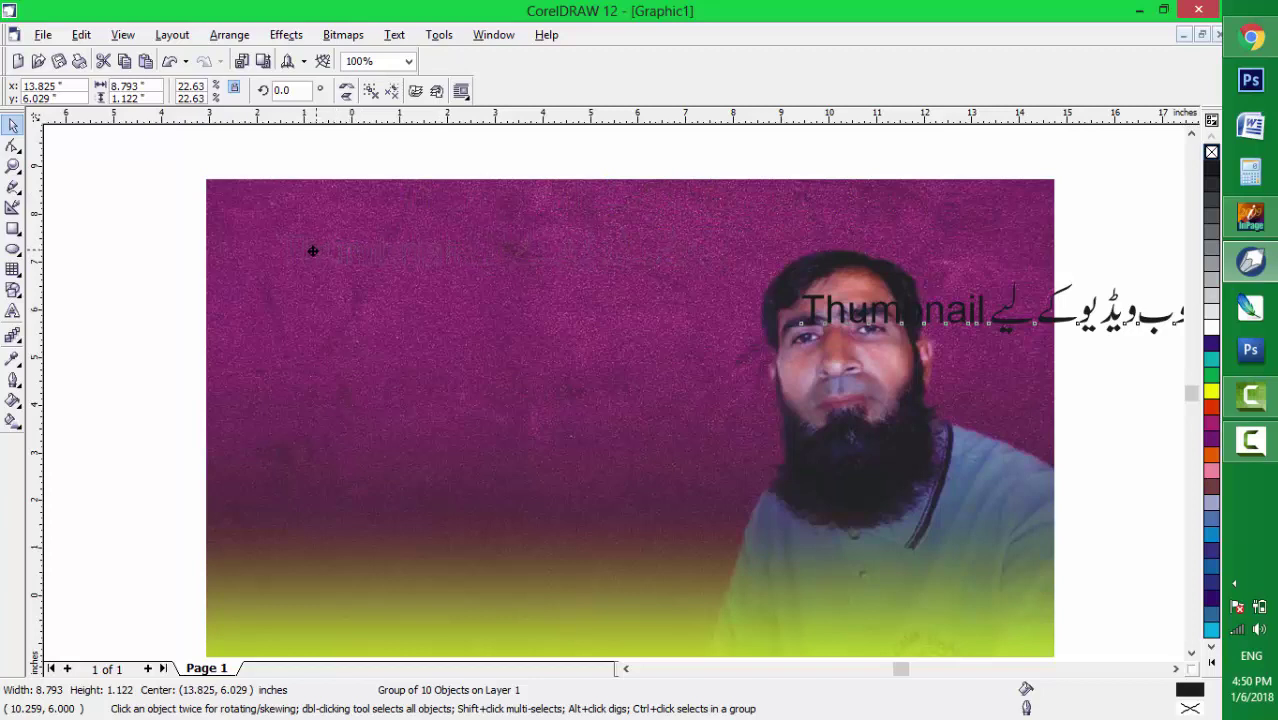
left_click_drag(299, 255, 256, 248)
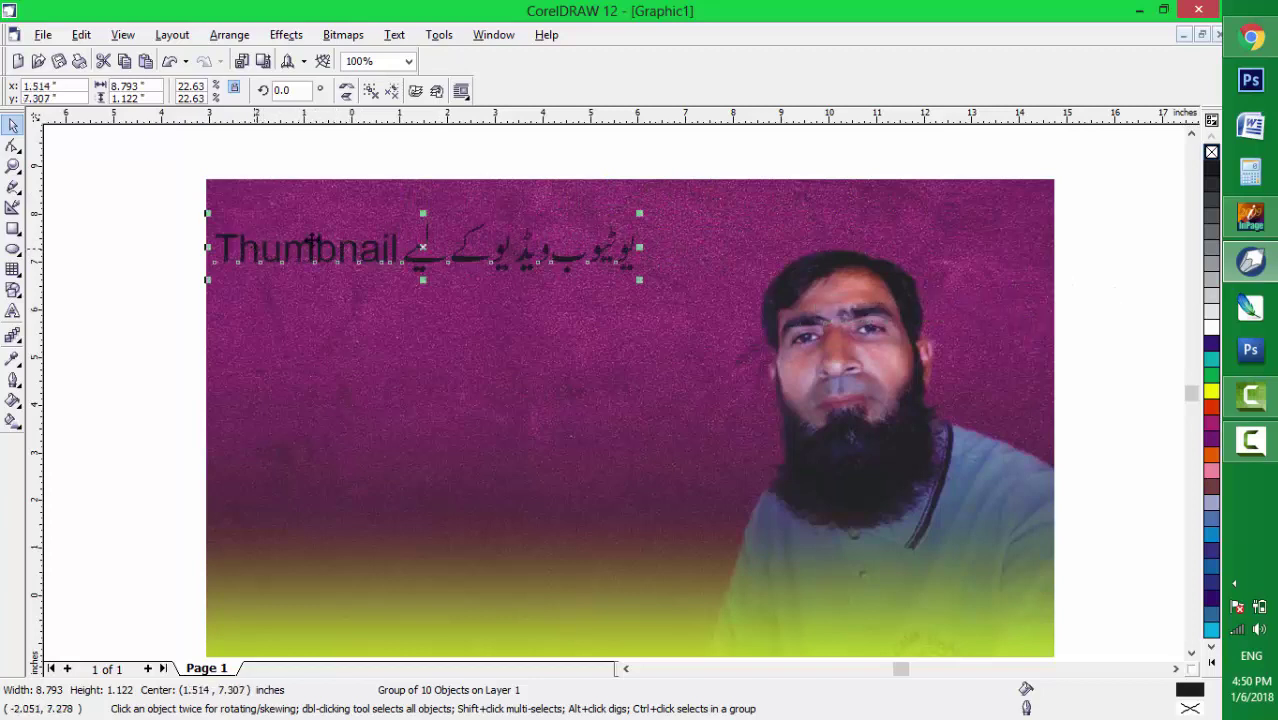
Enlarge the title proportionally to about 11.2 inches wide and fill it with white
left_click(644, 284)
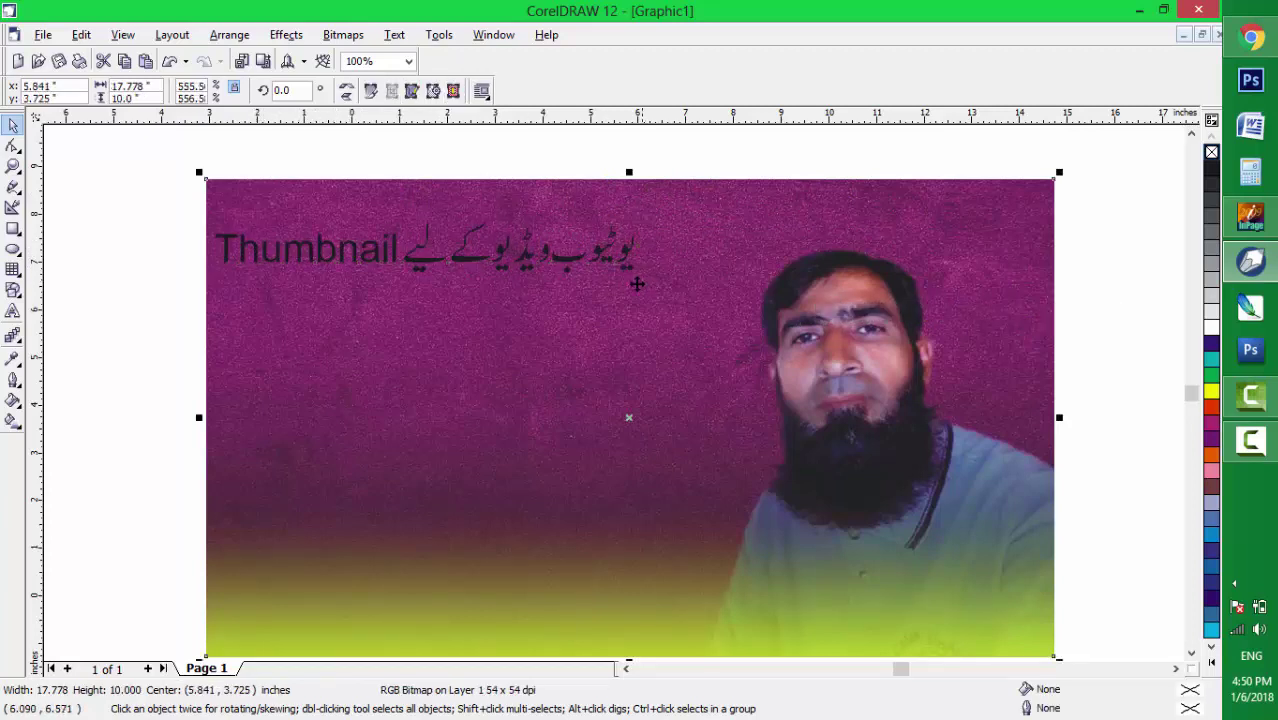
left_click(115, 206)
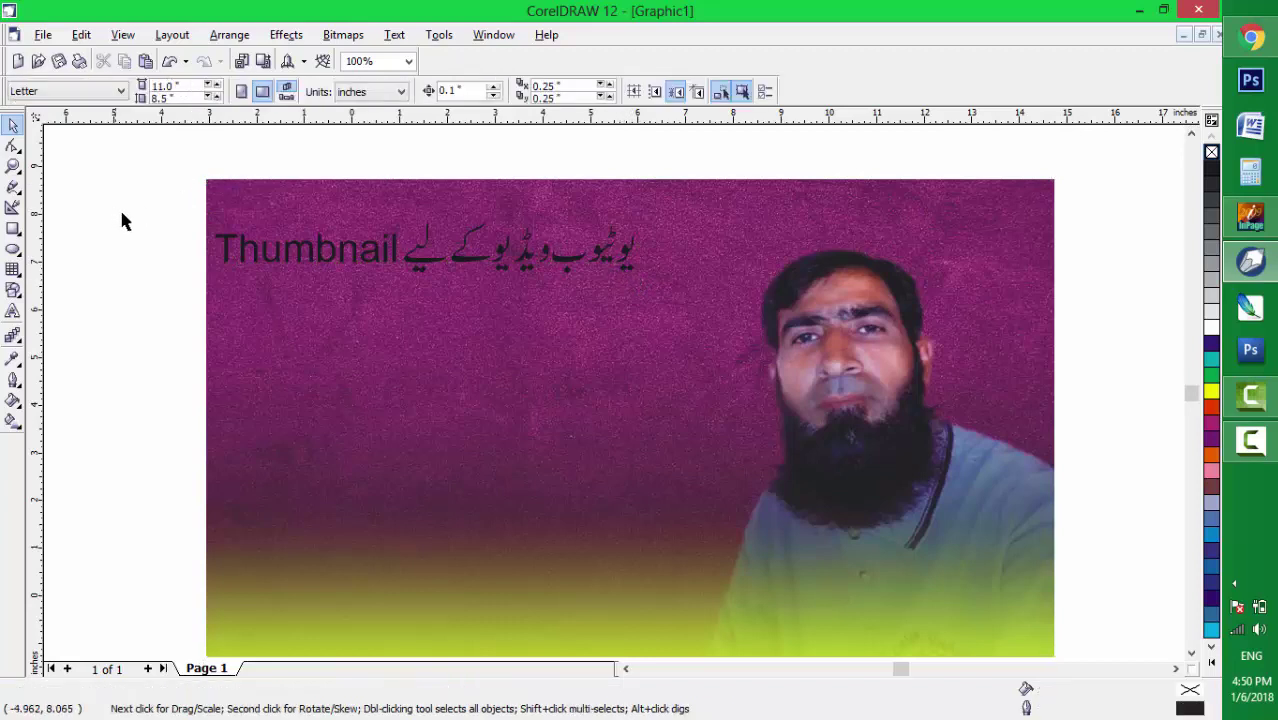
left_click(555, 258)
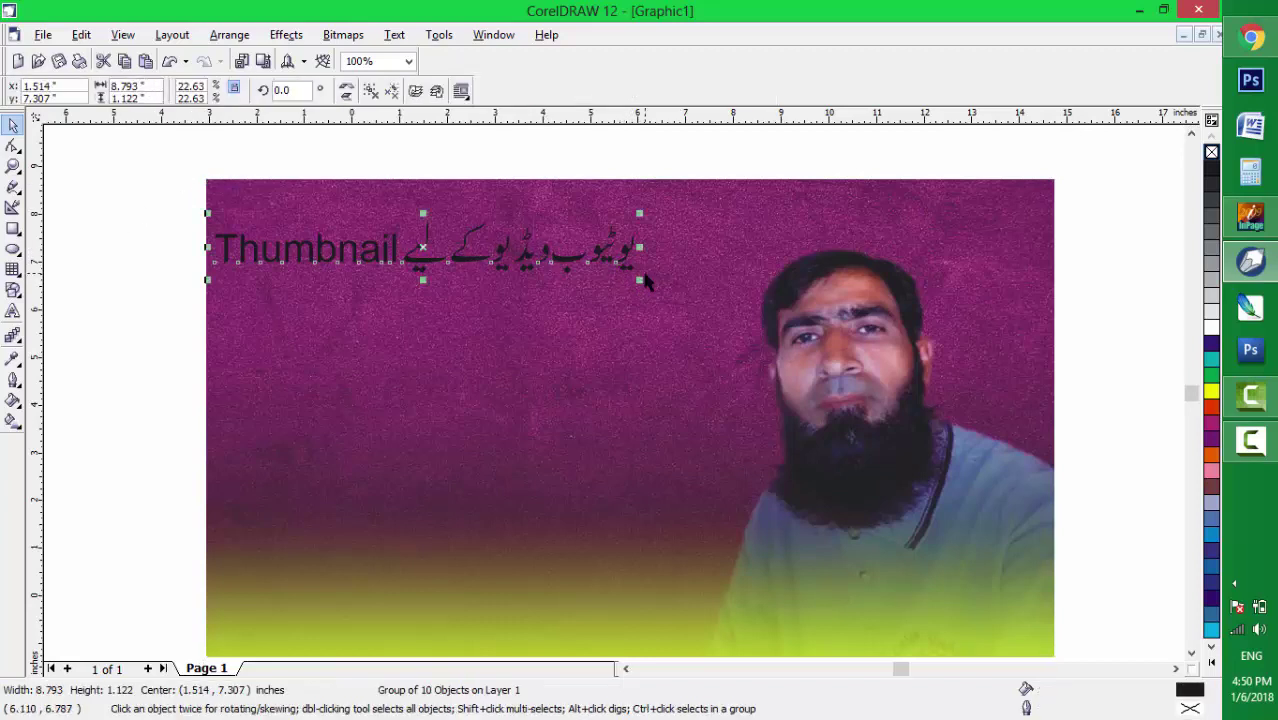
left_click_drag(641, 283, 754, 349)
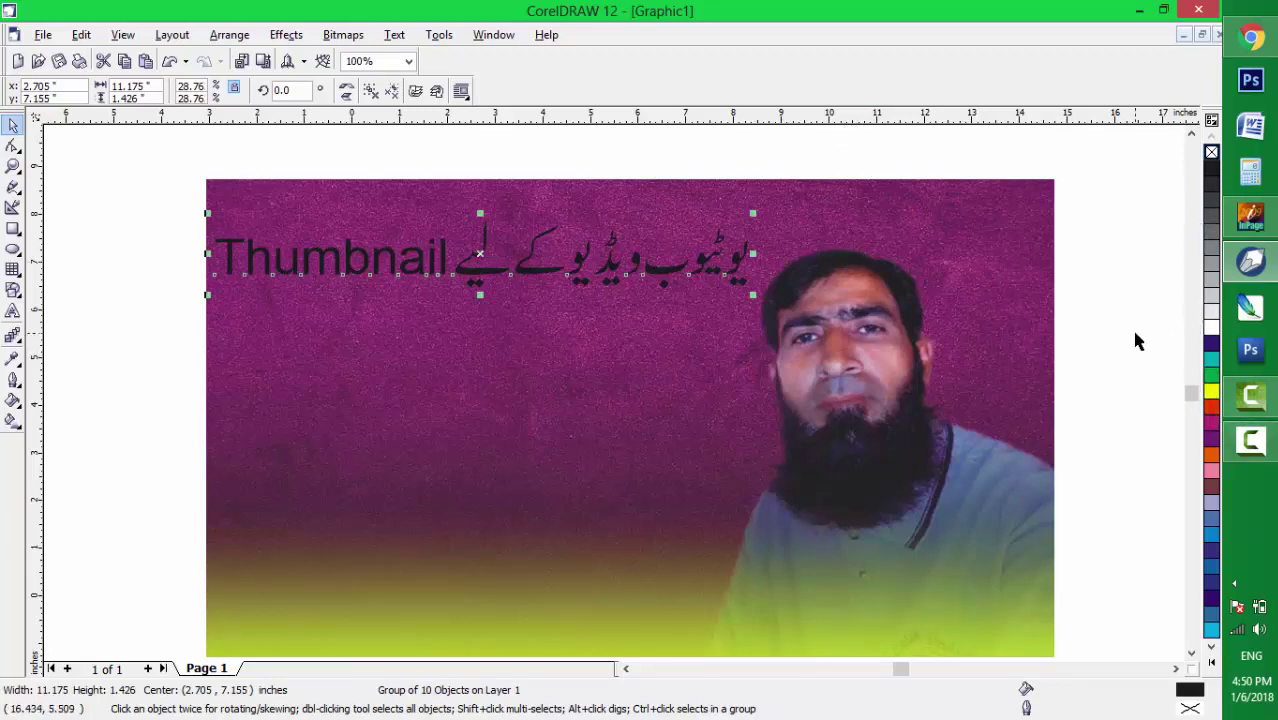
left_click(1210, 329)
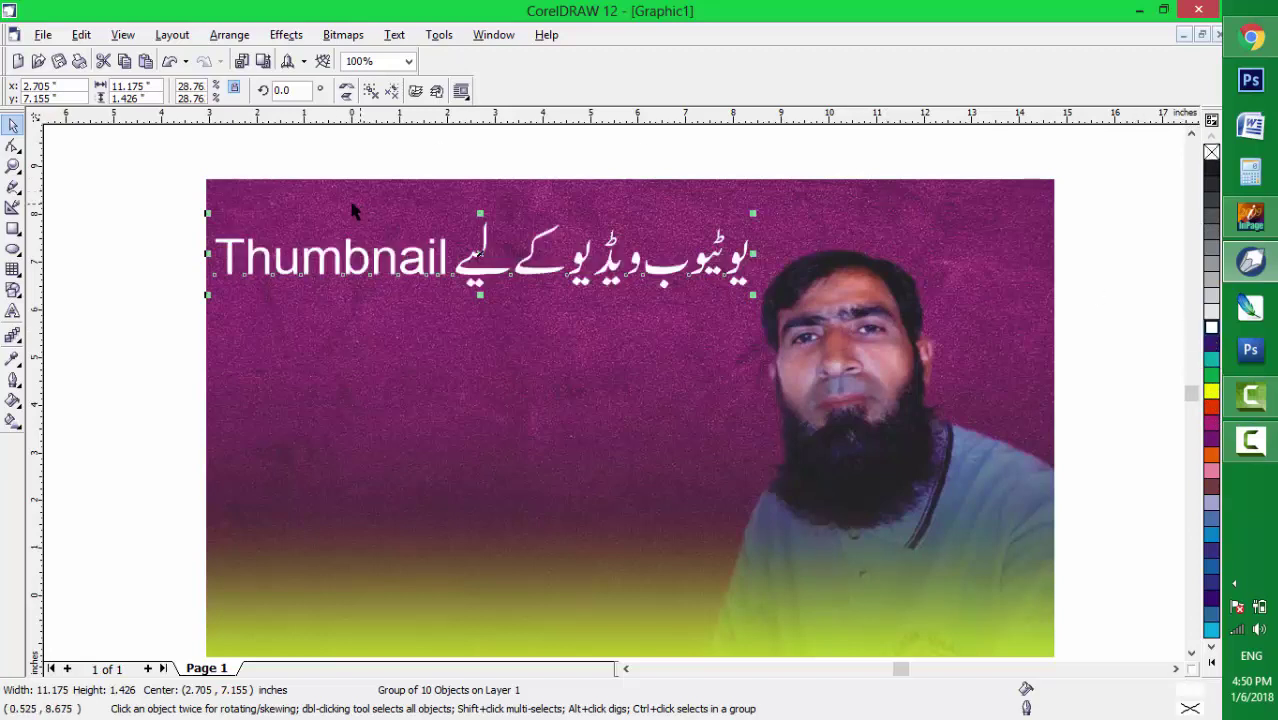
left_click(178, 192)
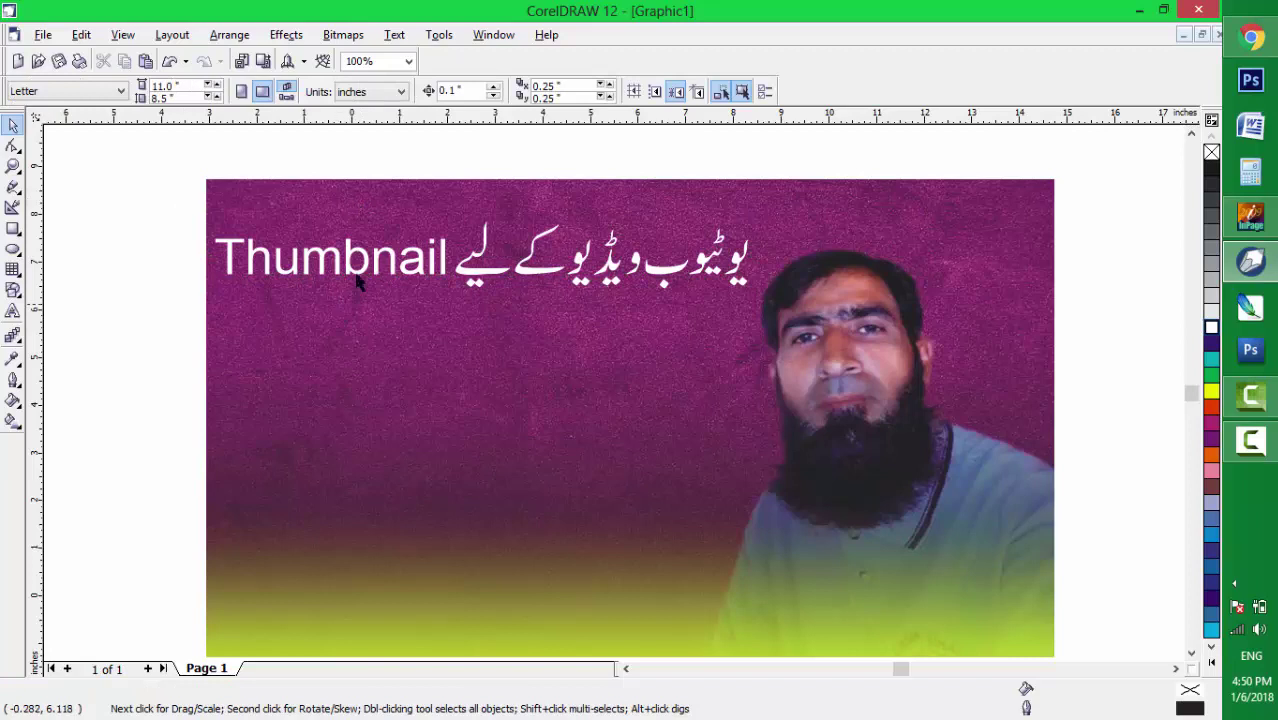
Place a duplicate of the white title just below the original and fill the upper copy with black
left_click(526, 279)
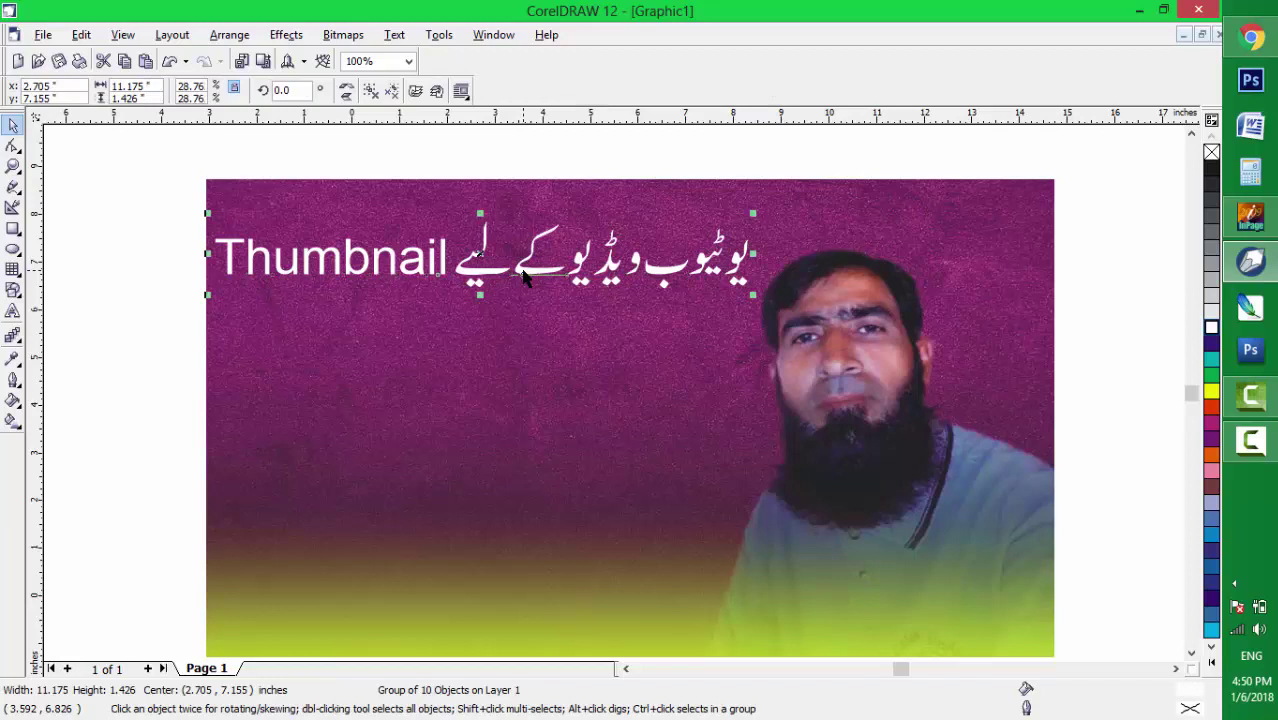
key("Down")
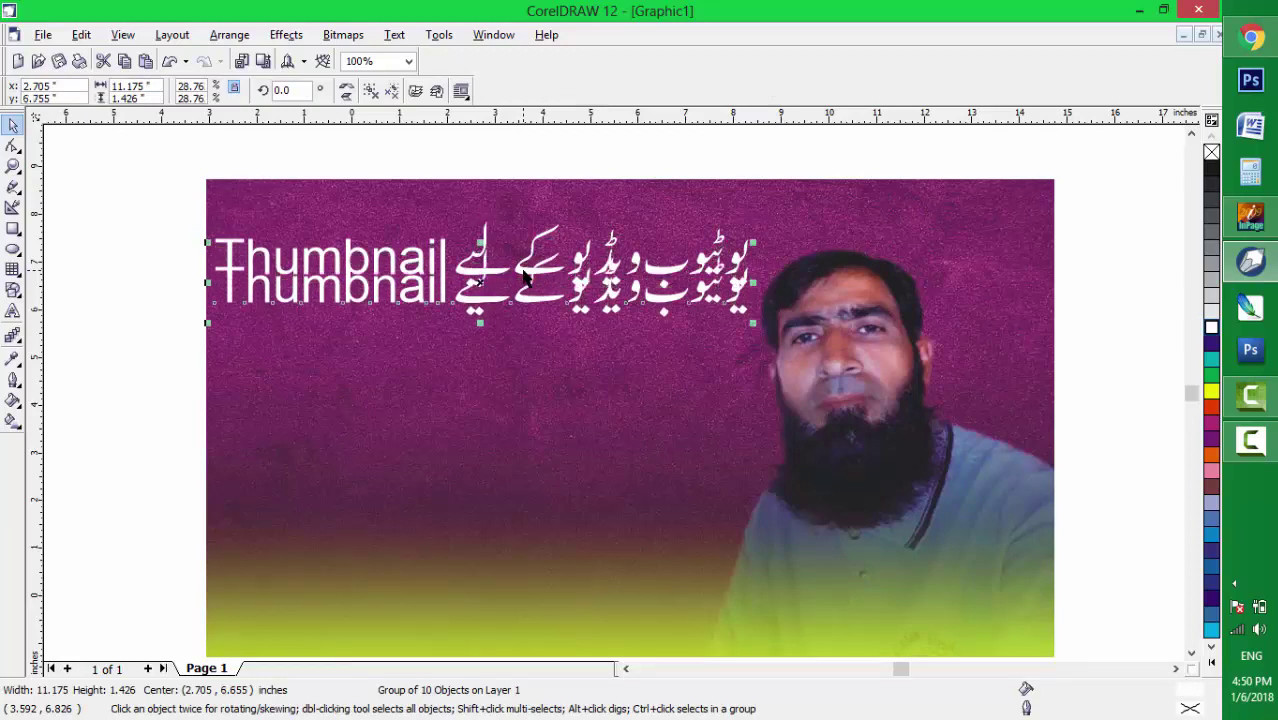
left_click(666, 279)
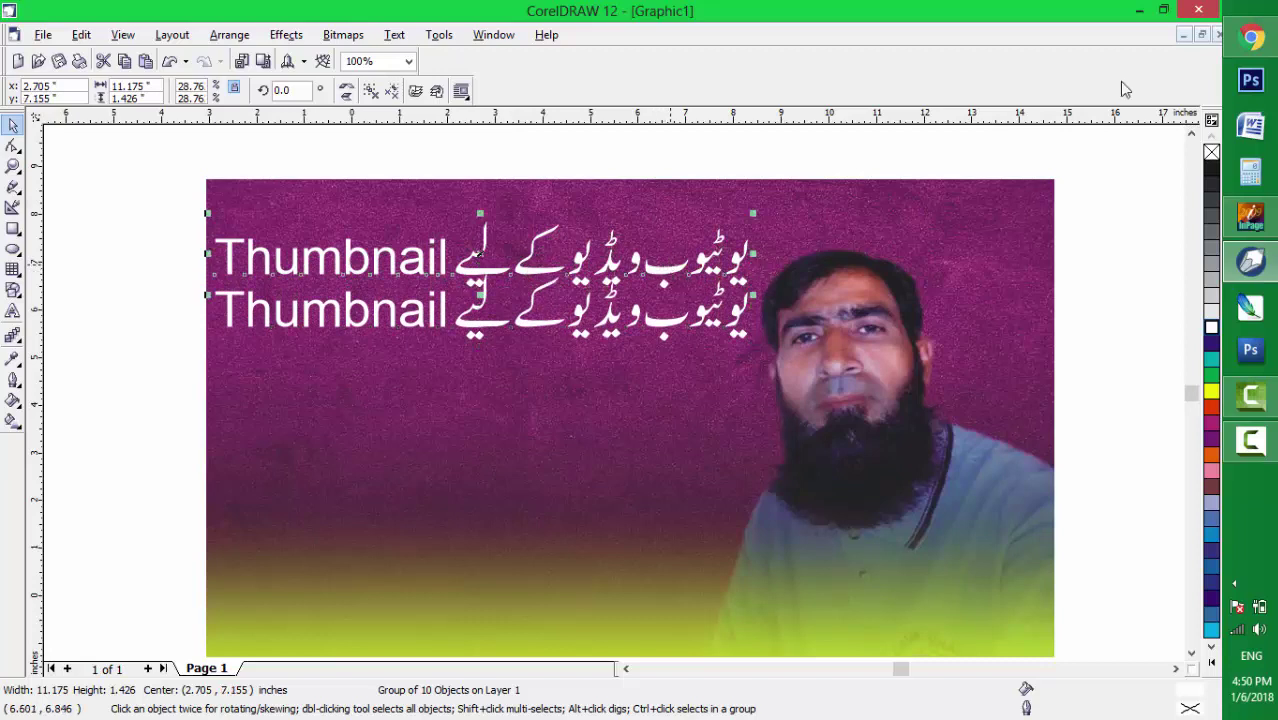
left_click(1212, 172)
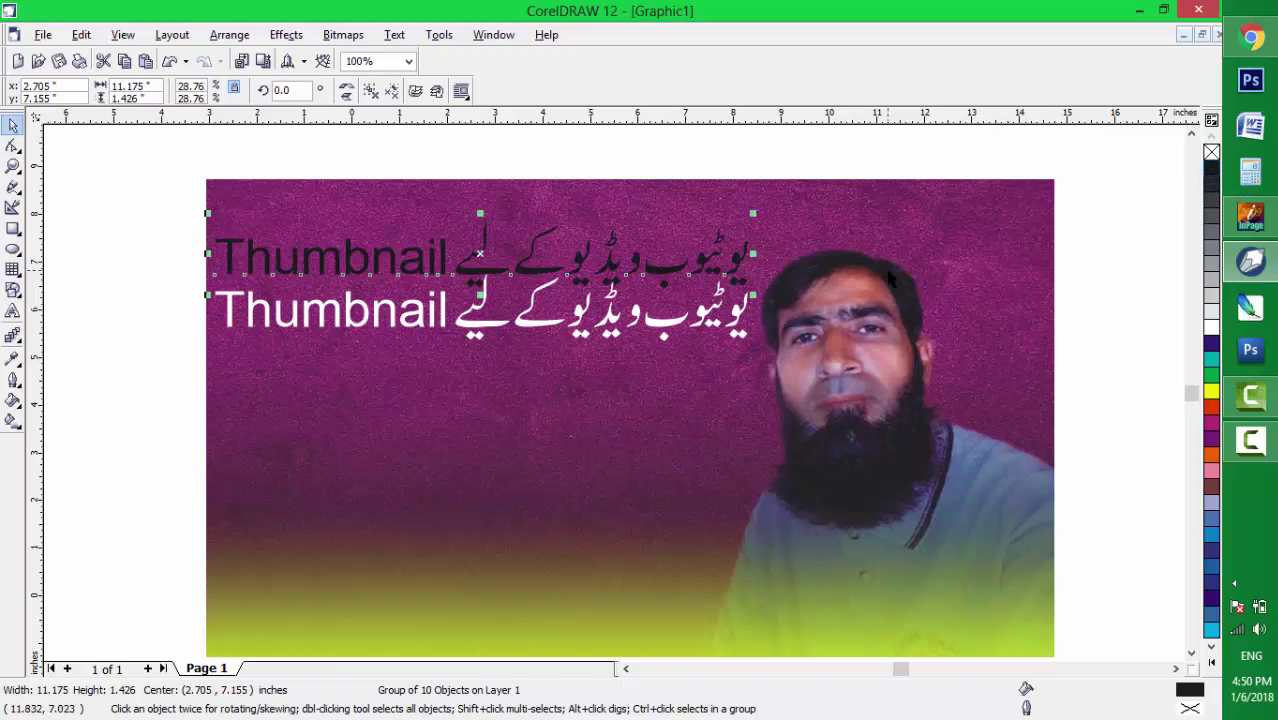
Give the black title copy an 8.0 pt black outline with bevelled corners, placed behind the fill
key("F12")
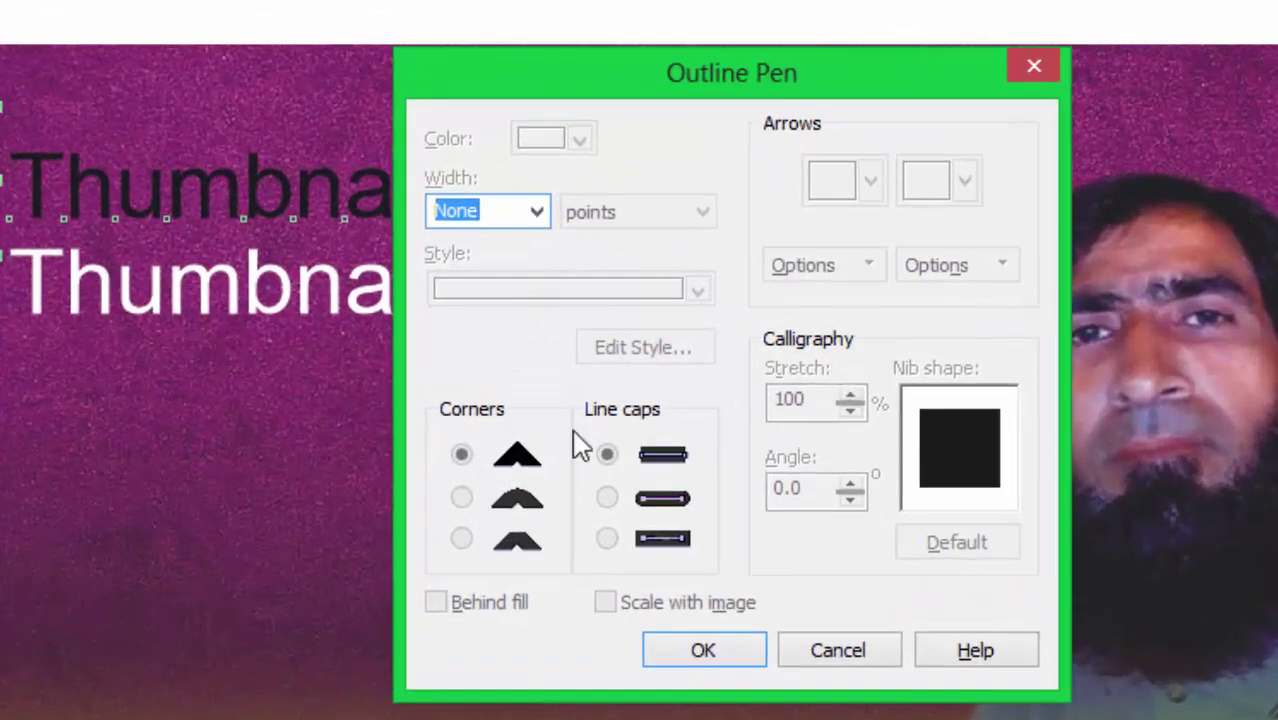
left_click(537, 213)
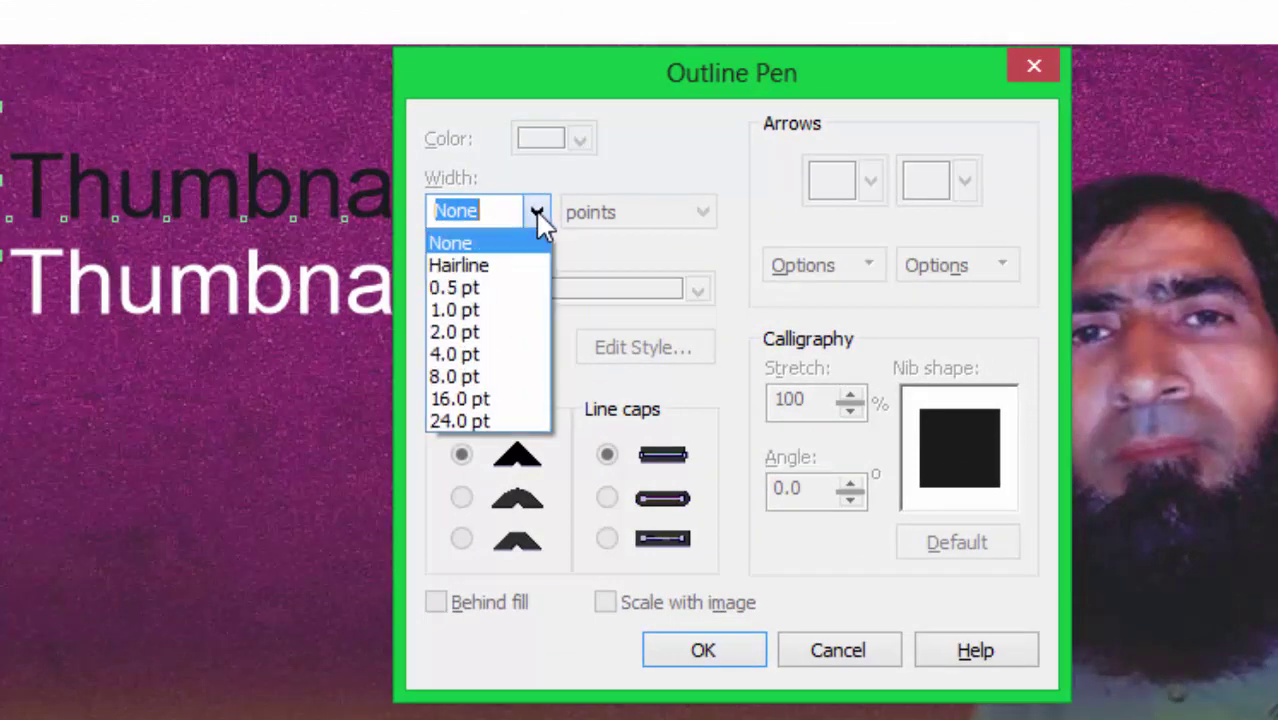
left_click(495, 378)
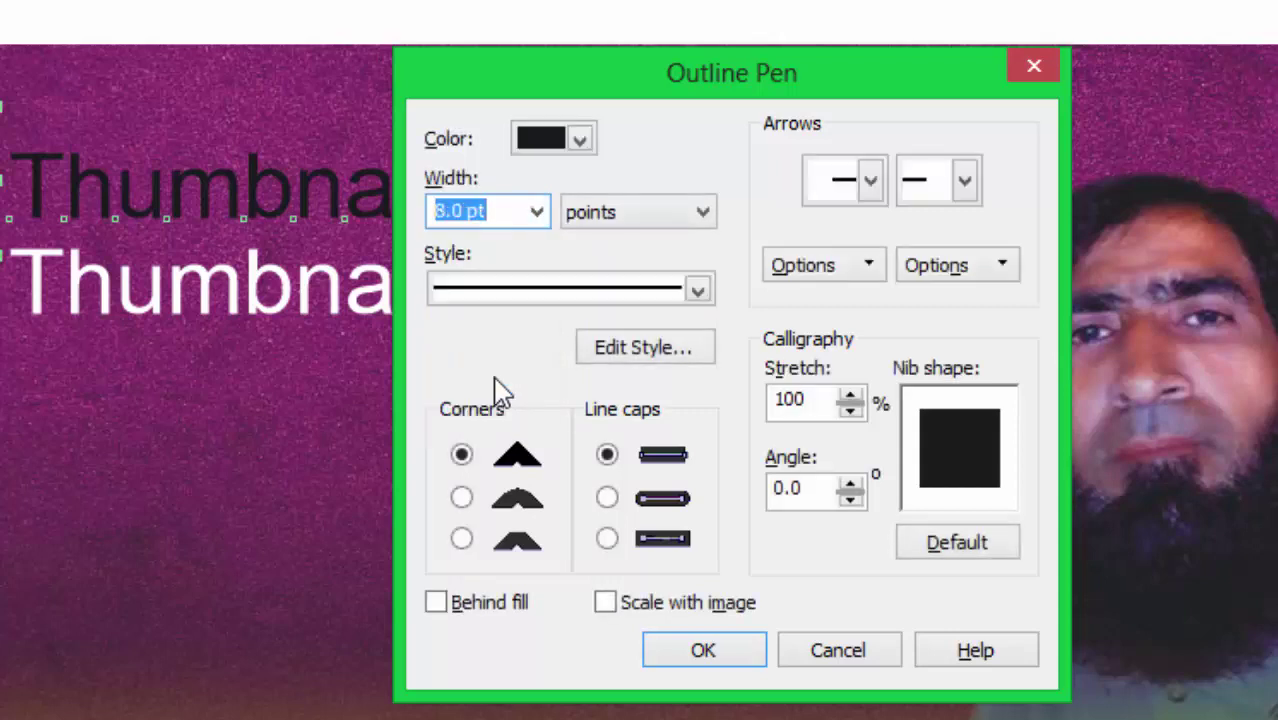
left_click(462, 540)
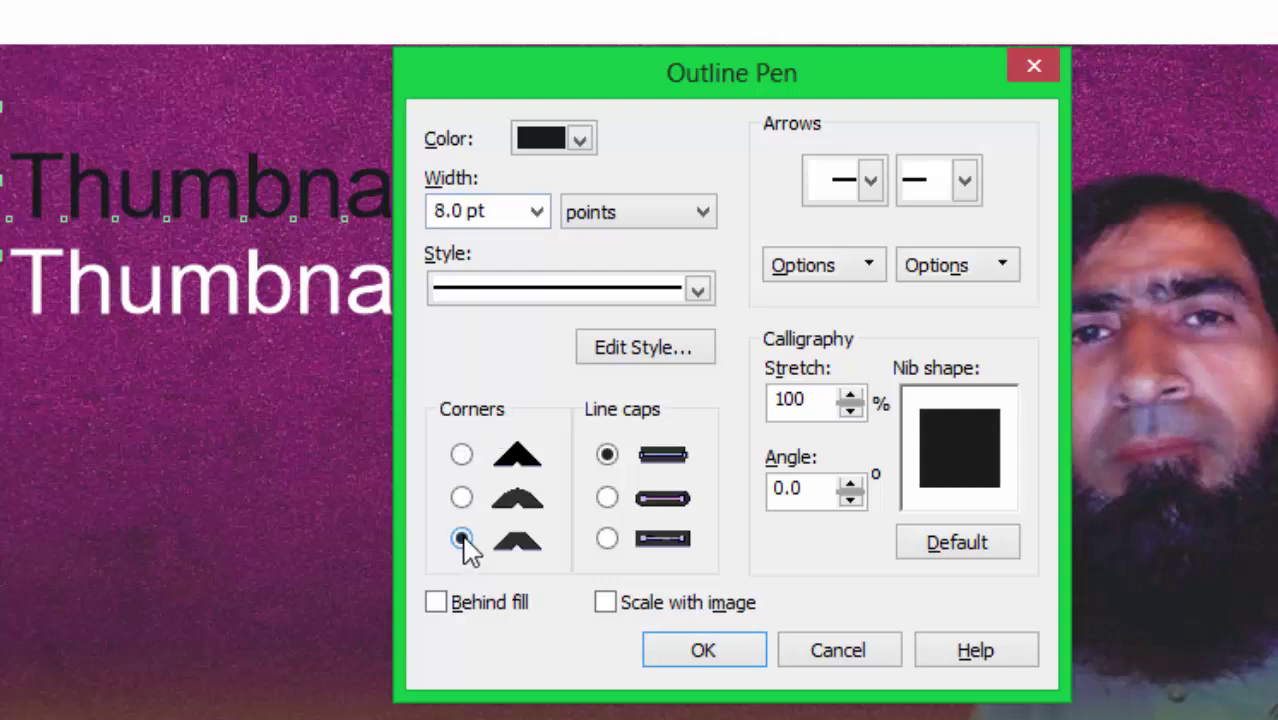
left_click(440, 605)
left_click(711, 647)
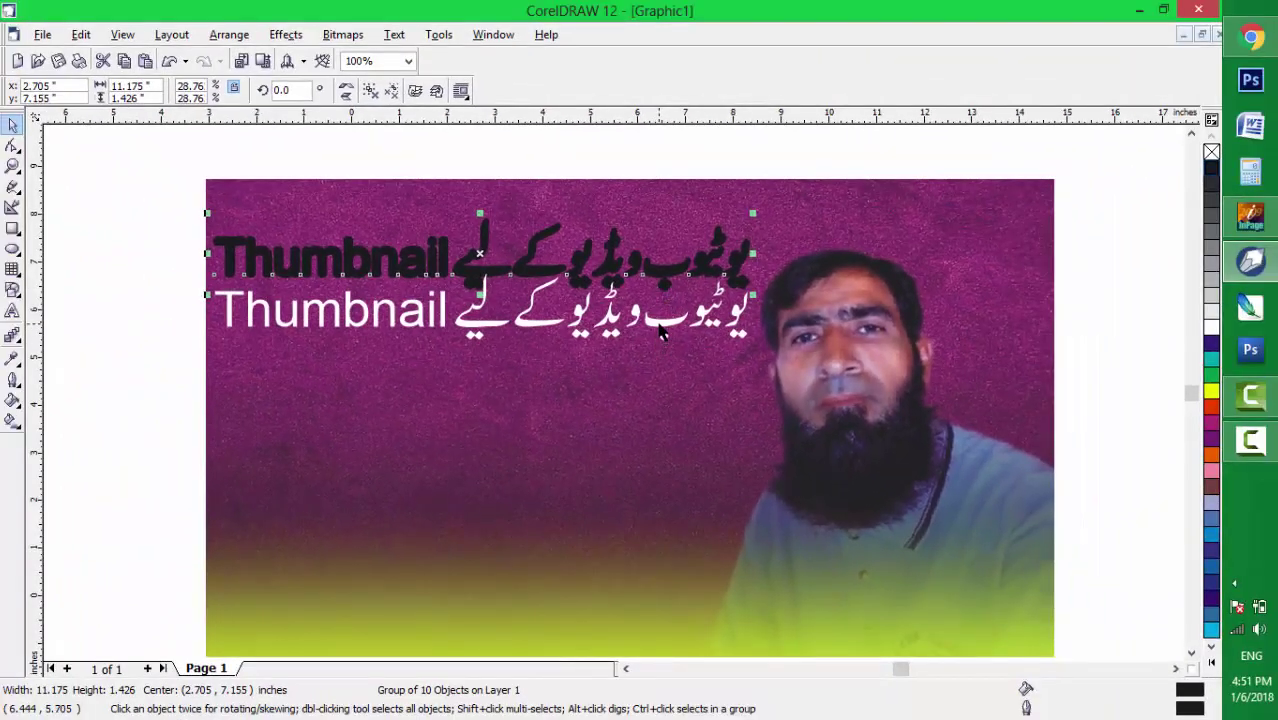
Align the outlined black title directly behind the white title and group the two copies
left_click(660, 325, "shift")
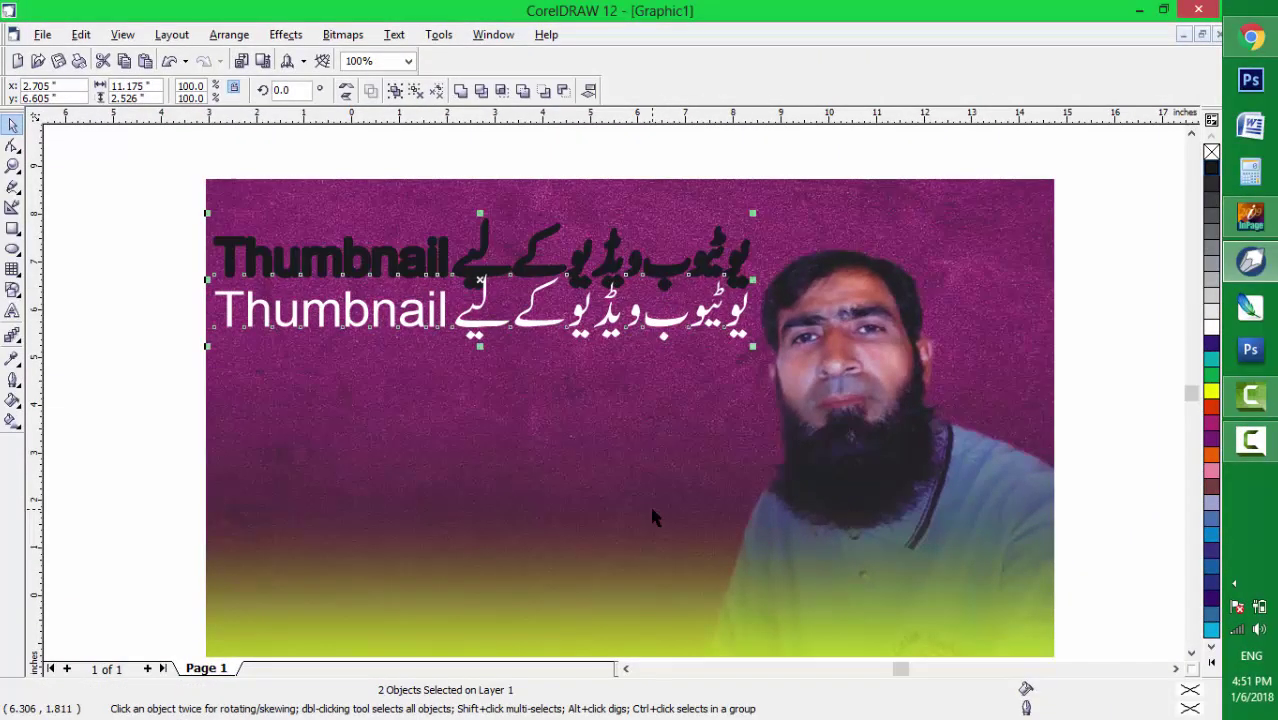
key("c")
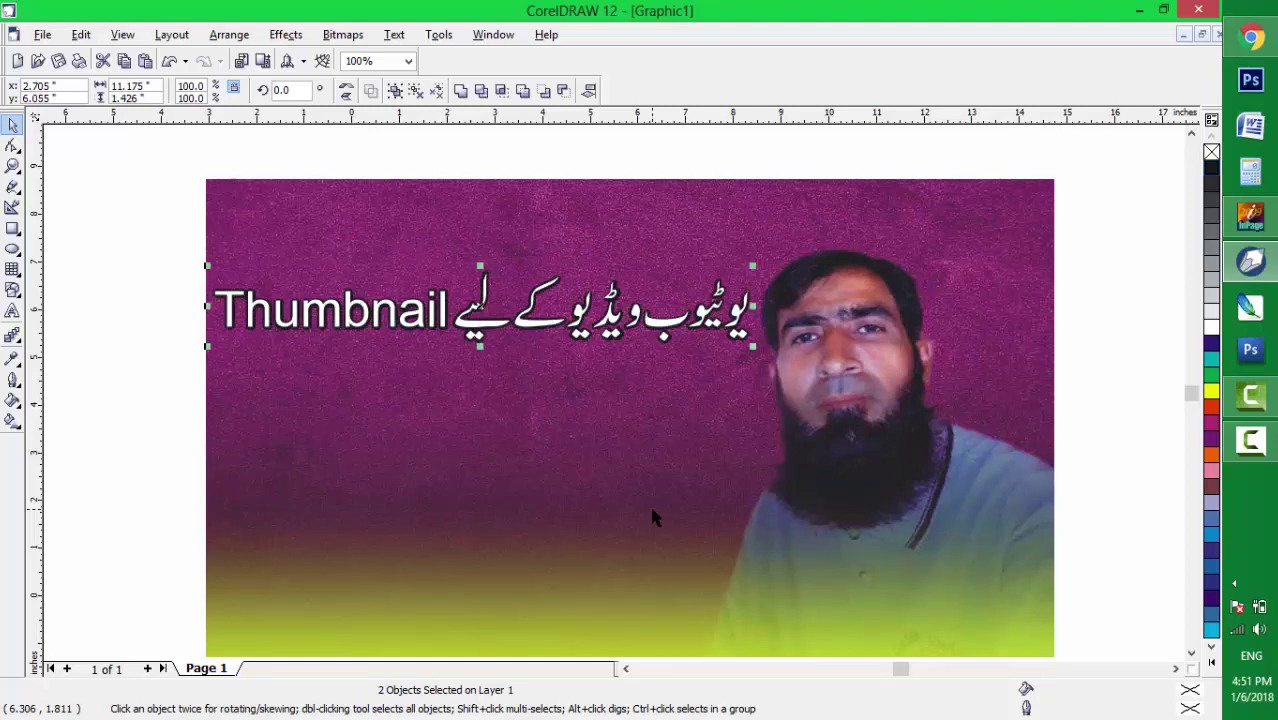
key("ctrl+g")
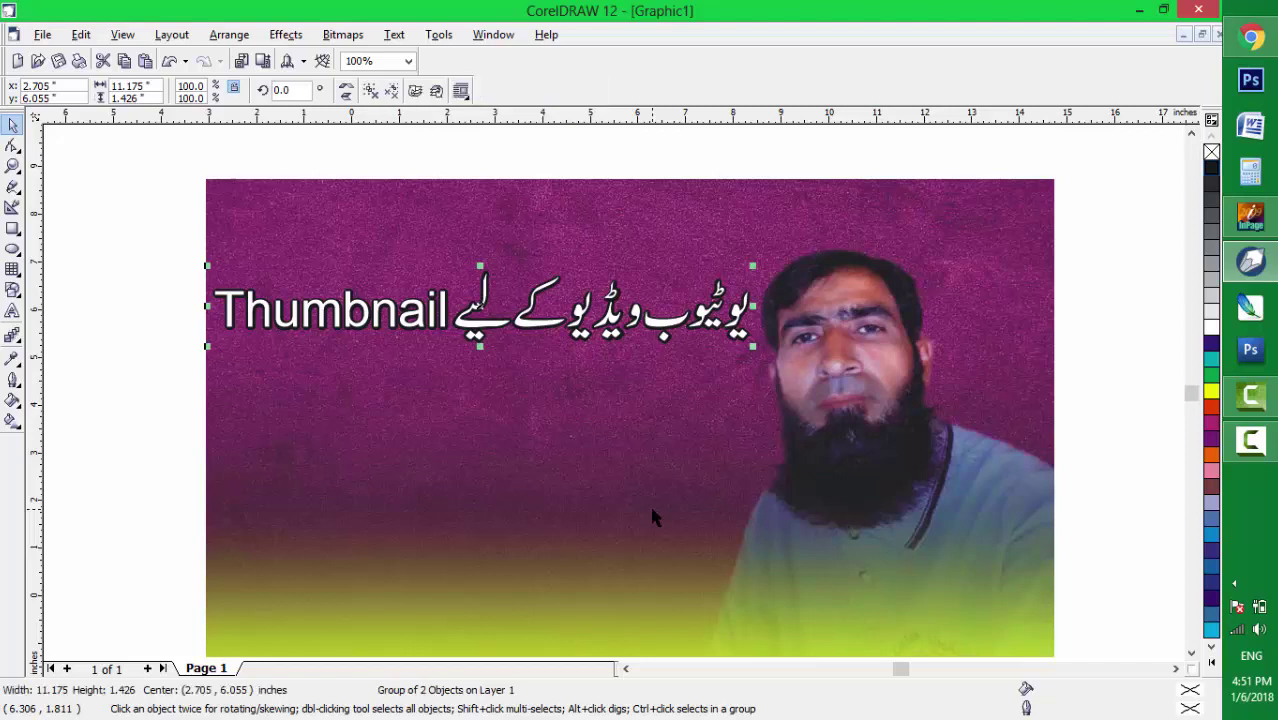
Move the grouped title straight up by about 1.1 inches, near the upper edge of the background image, and deselect it
key("Up")
key("Up")
key("Up")
key("Up")
key("Up")
key("Up")
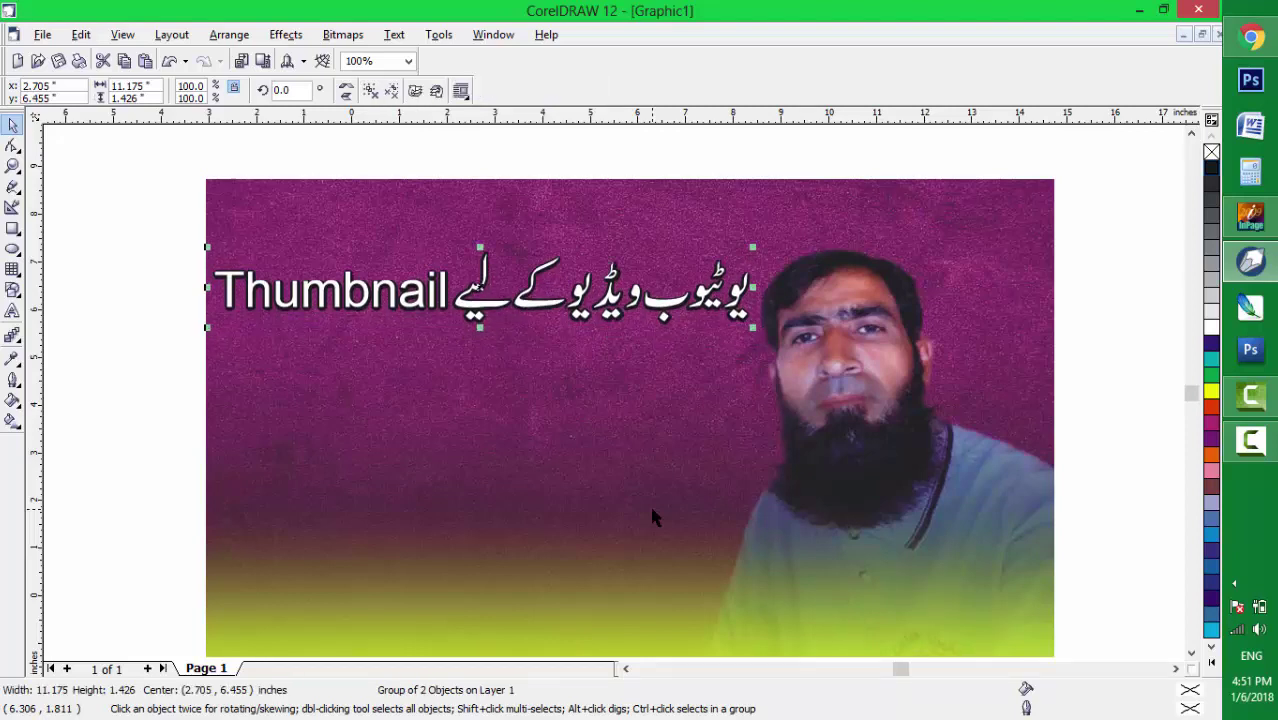
key("Up")
key("Up")
key("Up")
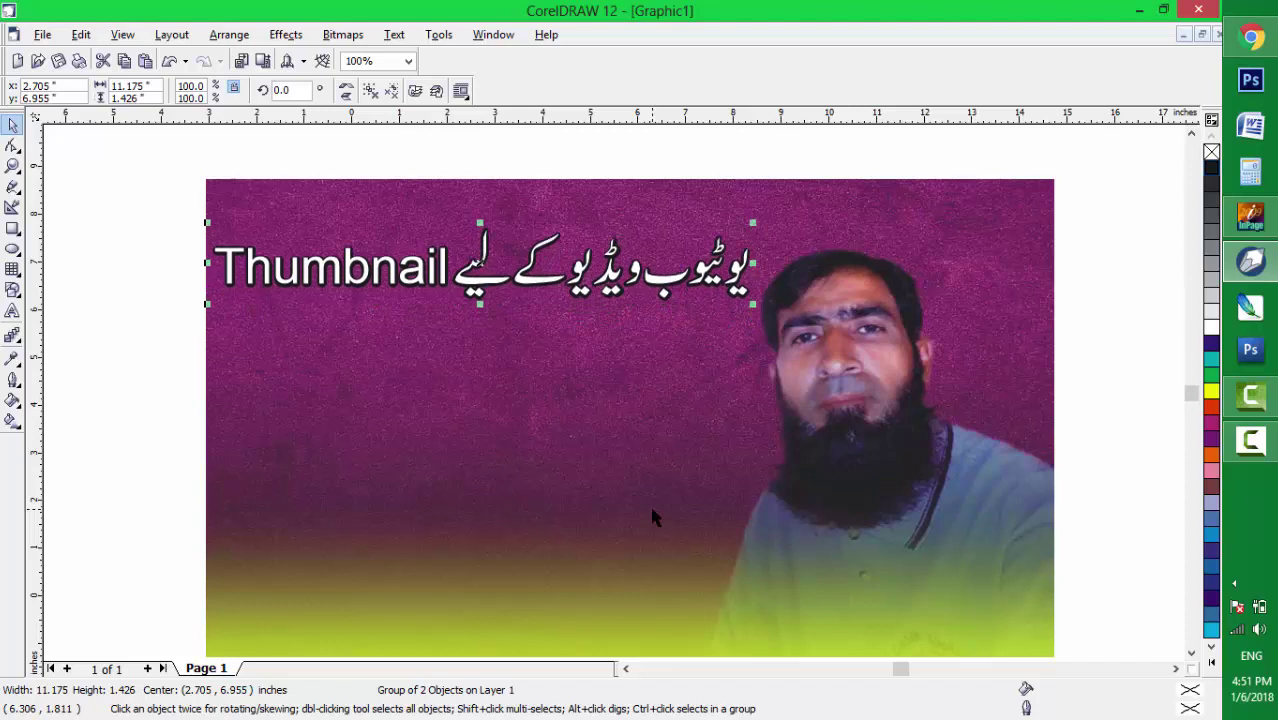
key("Up")
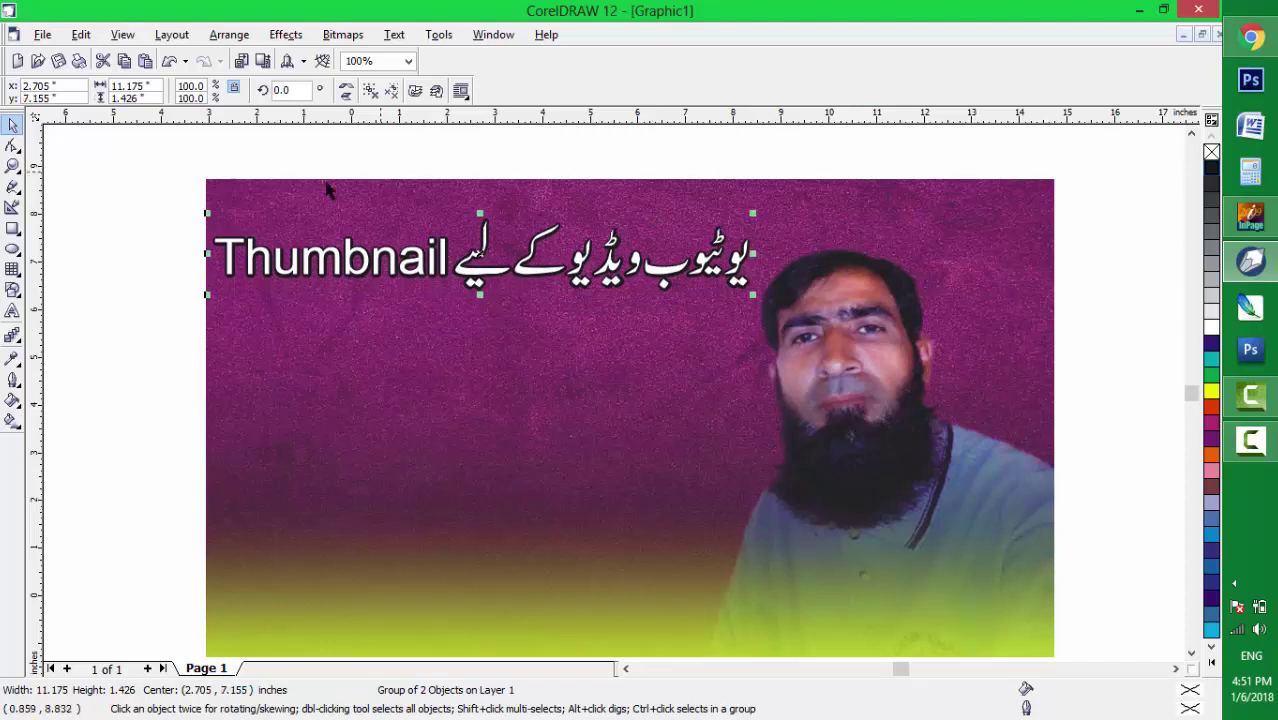
left_click(62, 270)
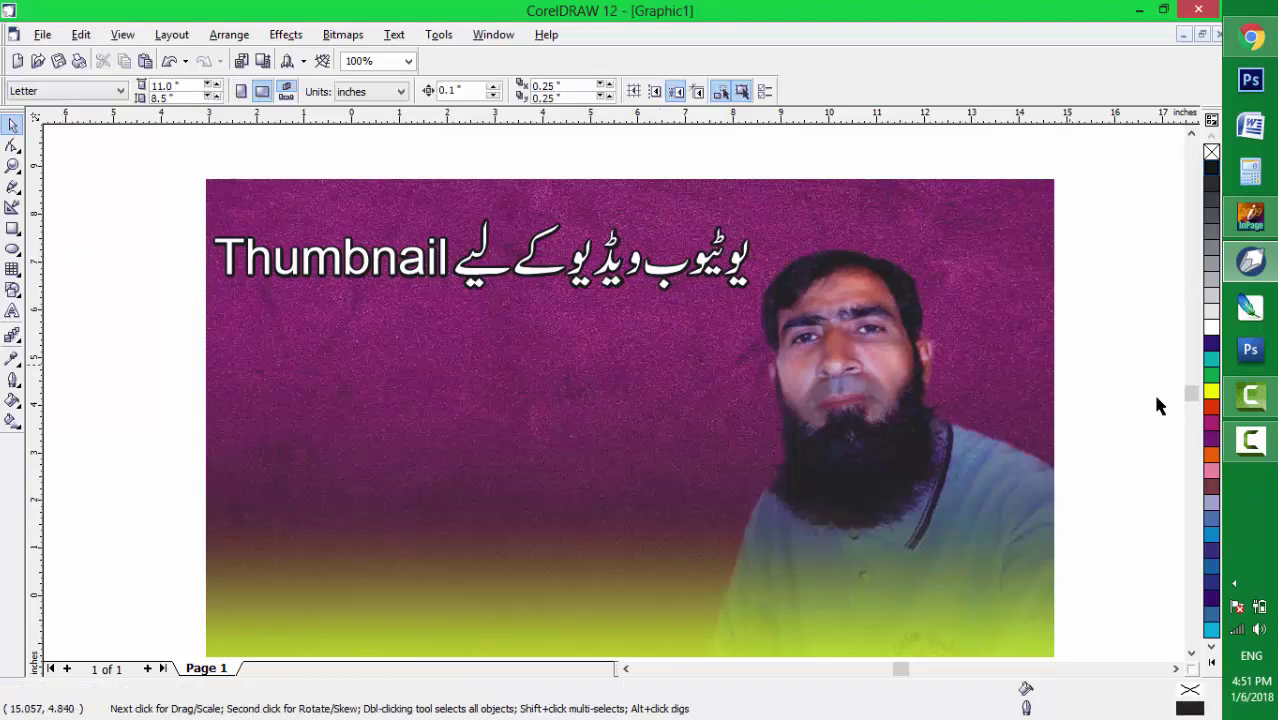
Switch to InPage and delete all of the title text from the existing text box
left_click(1251, 218)
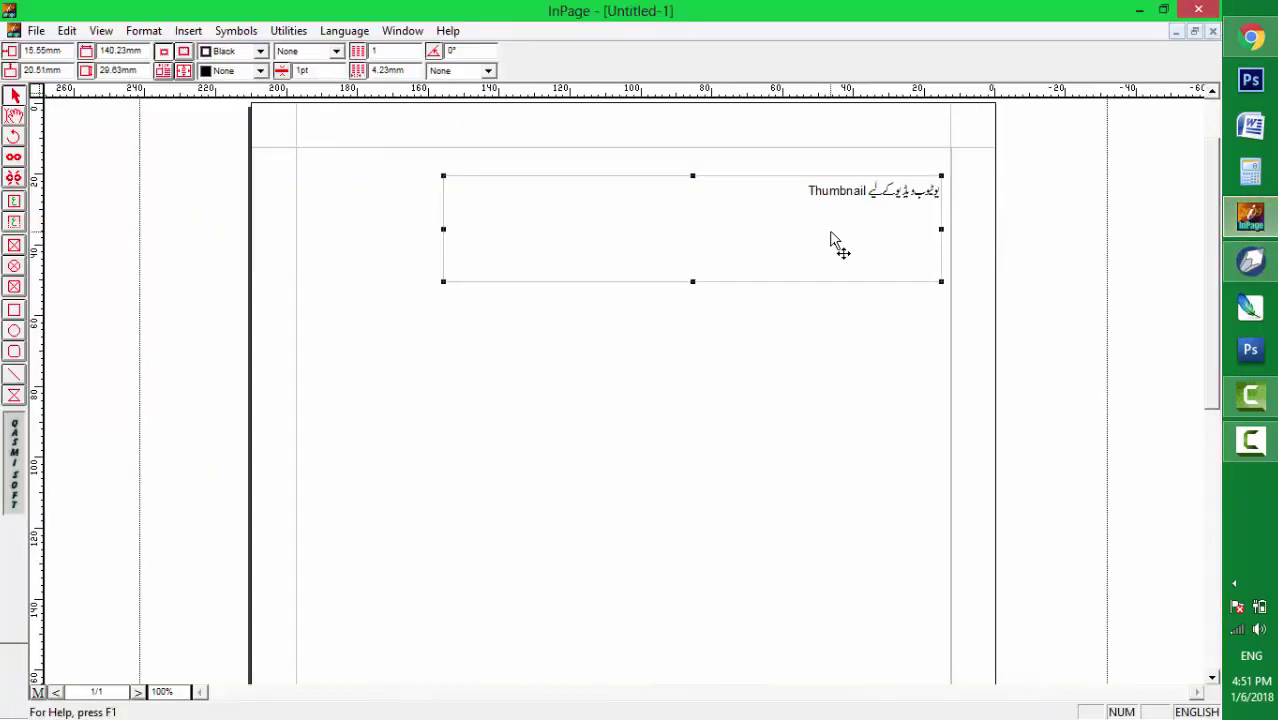
left_click(15, 117)
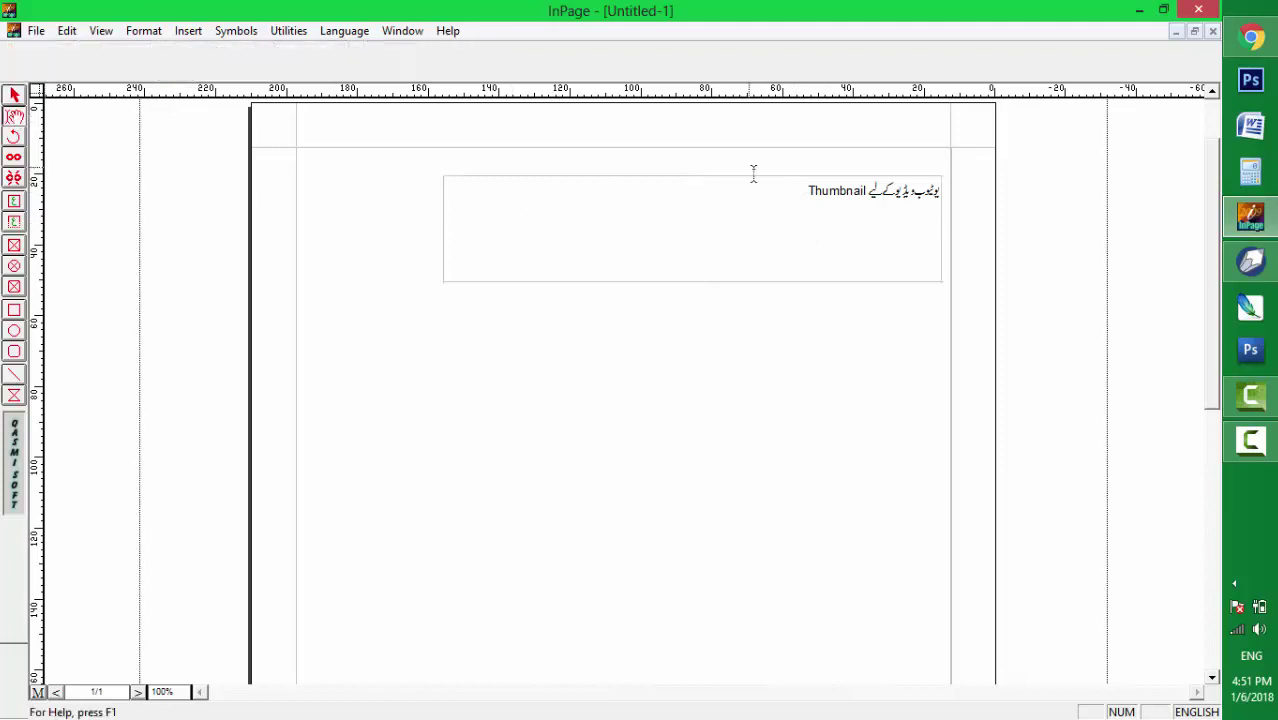
left_click(795, 194)
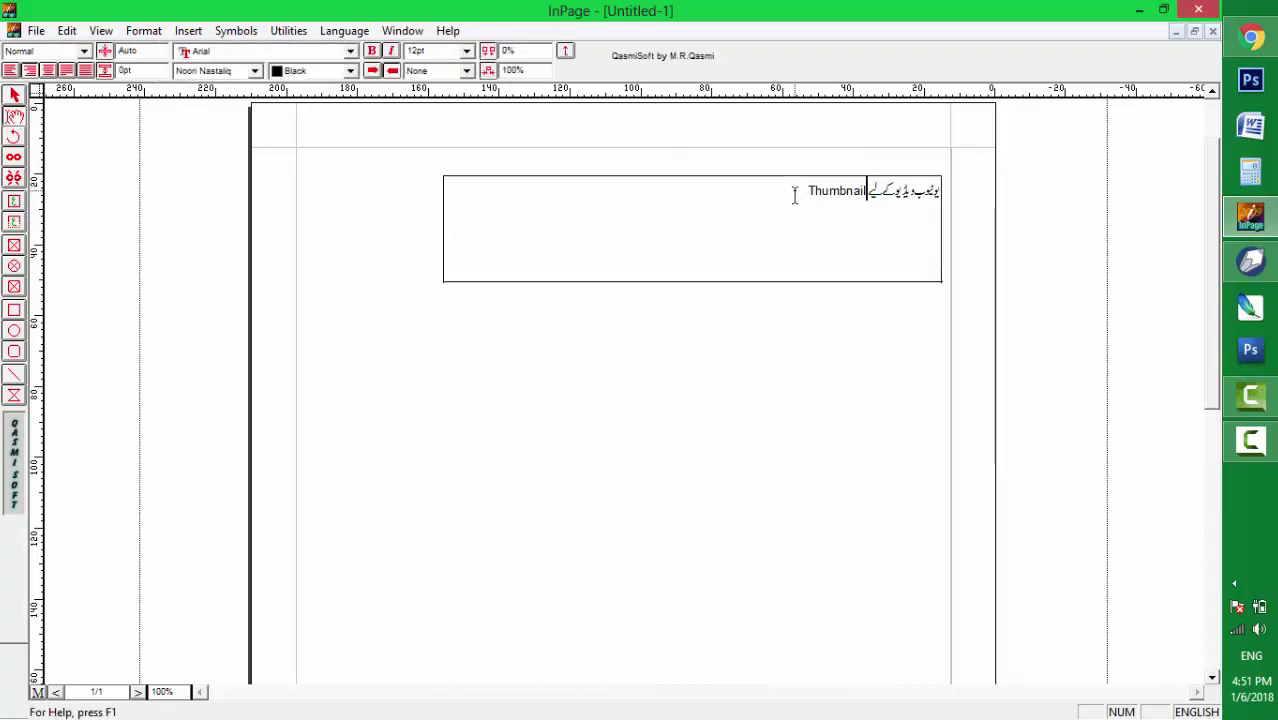
key("BackSpace")
key("BackSpace")
key("BackSpace")
key("BackSpace")
key("BackSpace")
key("BackSpace")
key("BackSpace")
key("BackSpace")
key("BackSpace")
key("BackSpace")
key("BackSpace")
key("BackSpace")
key("BackSpace")
key("BackSpace")
key("BackSpace")
key("BackSpace")
key("BackSpace")
key("BackSpace")
key("BackSpace")
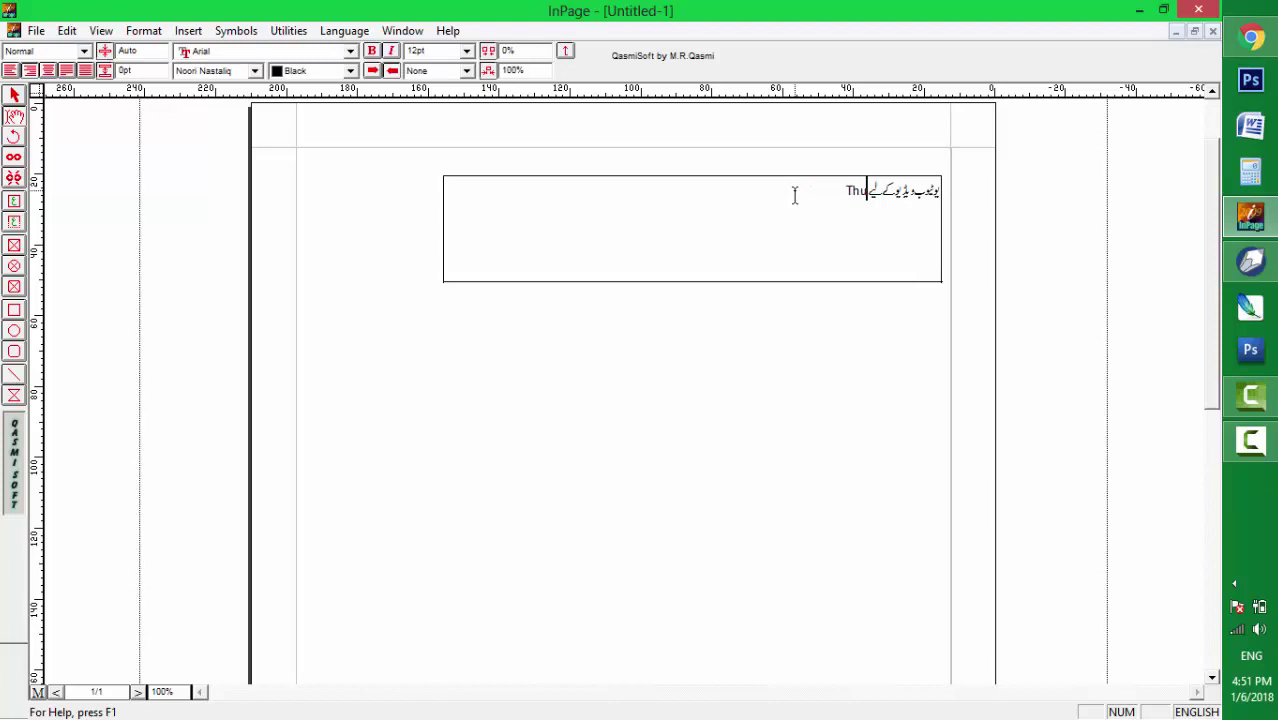
key("BackSpace")
key("BackSpace")
key("BackSpace")
key("BackSpace")
key("BackSpace")
key("BackSpace")
key("BackSpace")
key("BackSpace")
key("BackSpace")
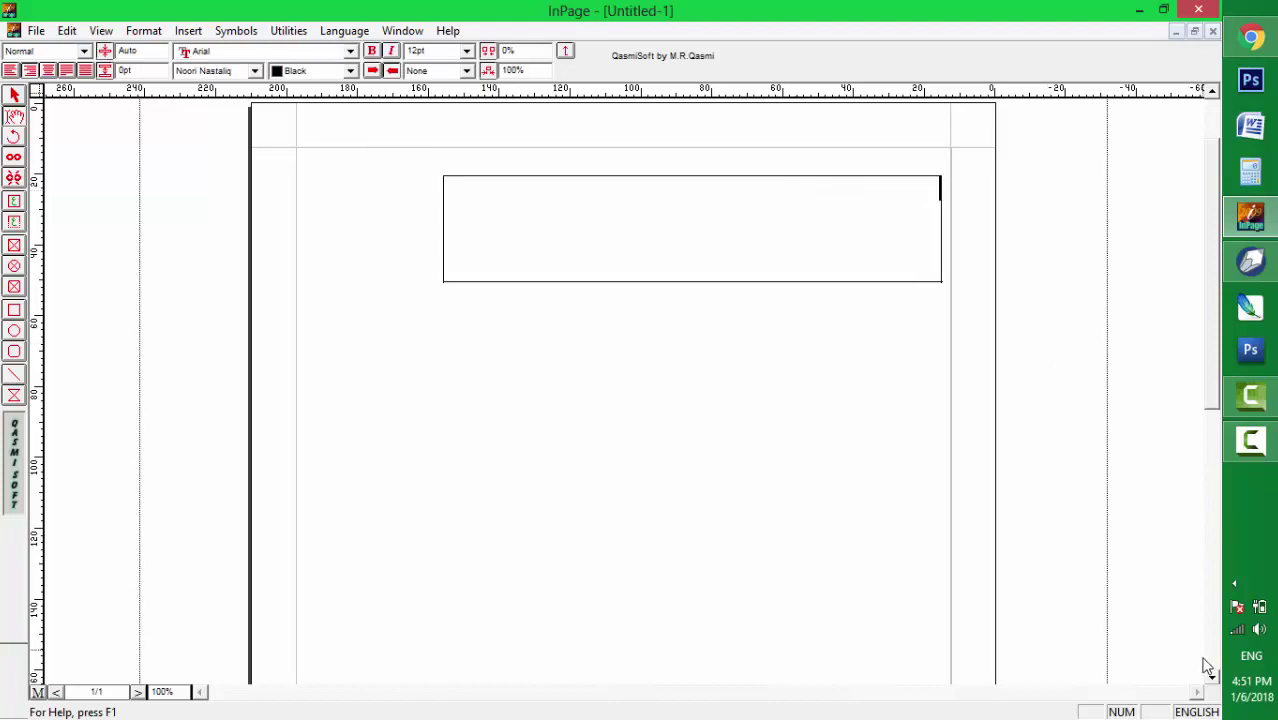
Switch the typing language to Urdu and enter "کیسے بنایا جاتا ہے؟؟" in the emptied text box
left_click(1196, 711)
type("یہسے")
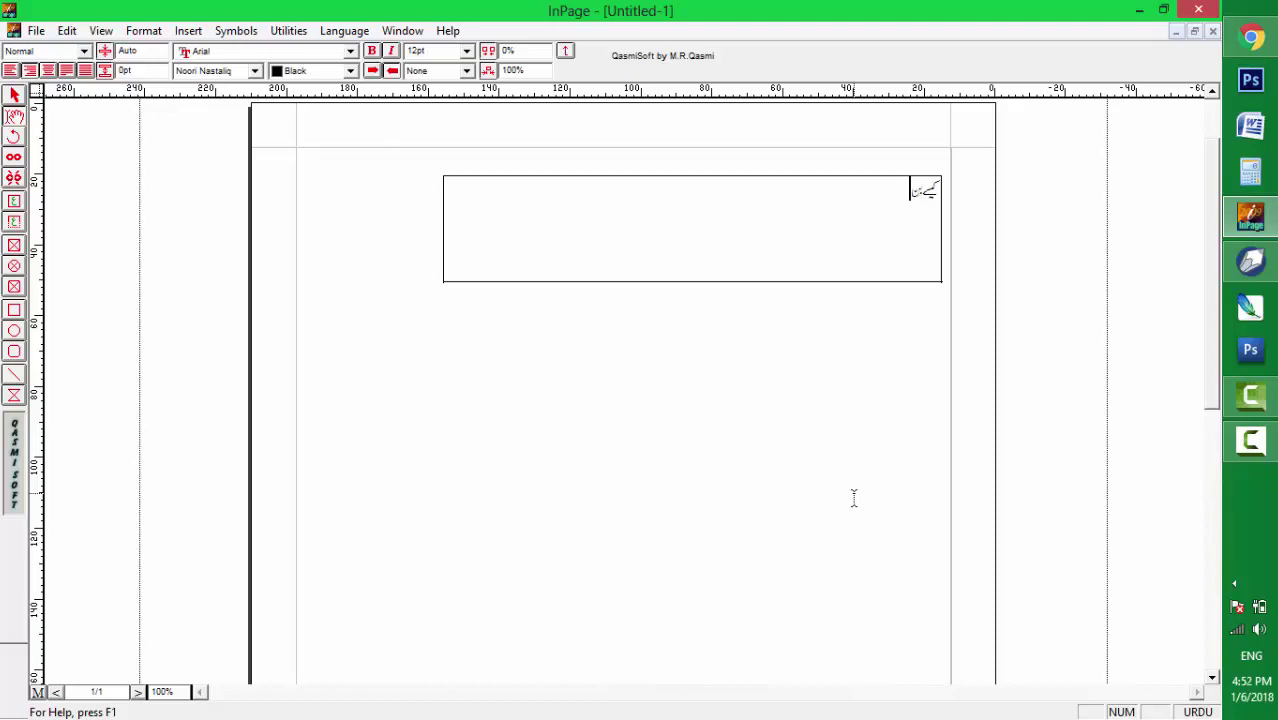
key("BackSpace")
key("BackSpace")
type("ا")
key("BackSpace")
type("ے؟؟")
Copy the whole Urdu text box and paste it into the CorelDRAW drawing
left_click(15, 96)
left_click(614, 227)
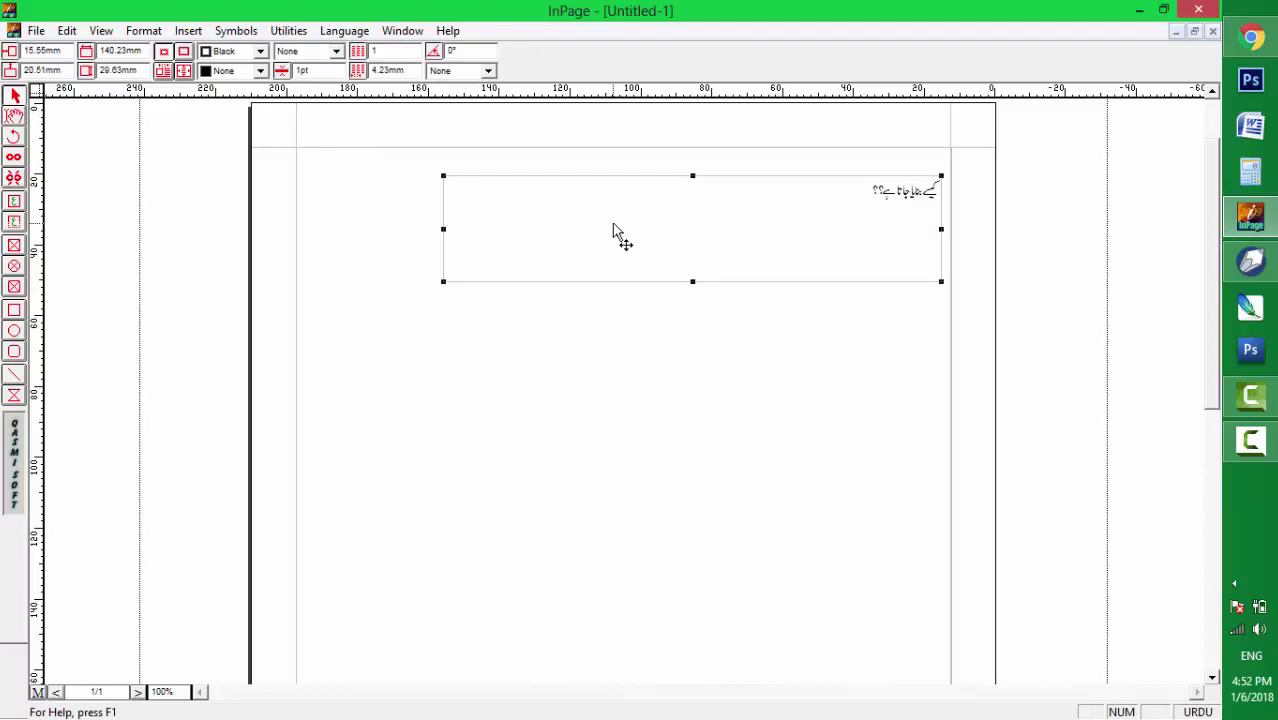
left_click(1250, 262)
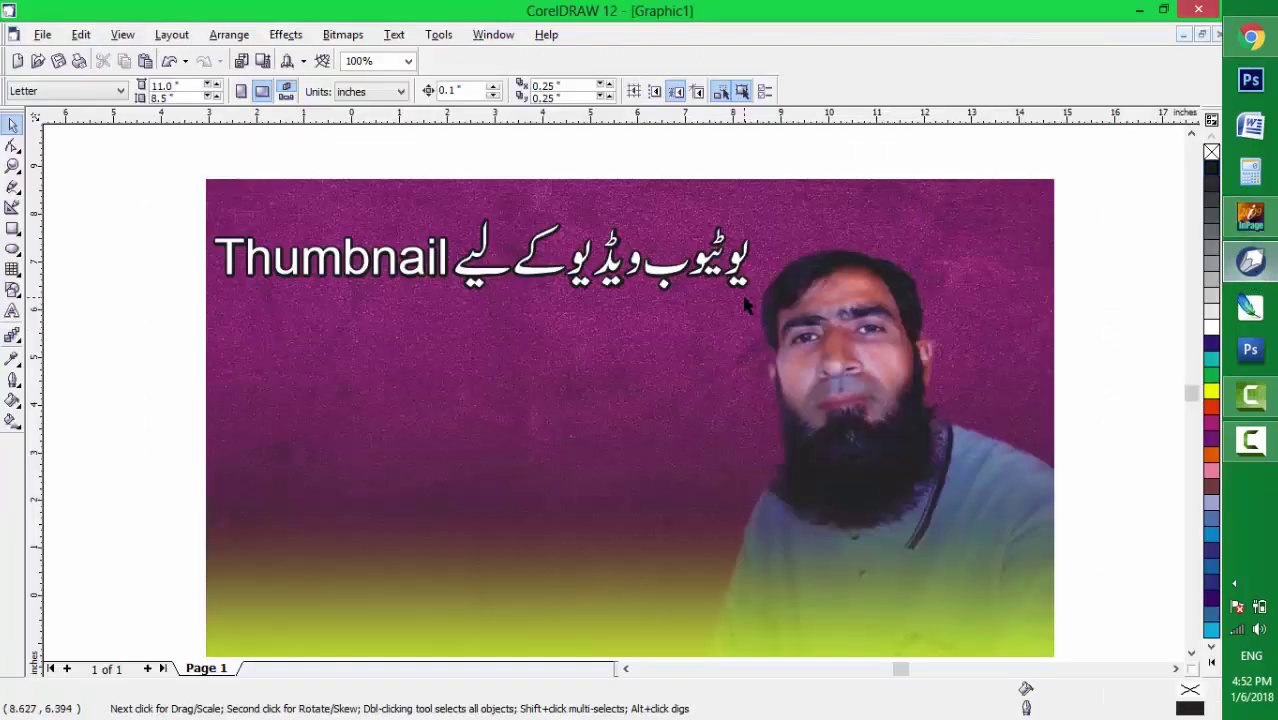
key("ctrl+v")
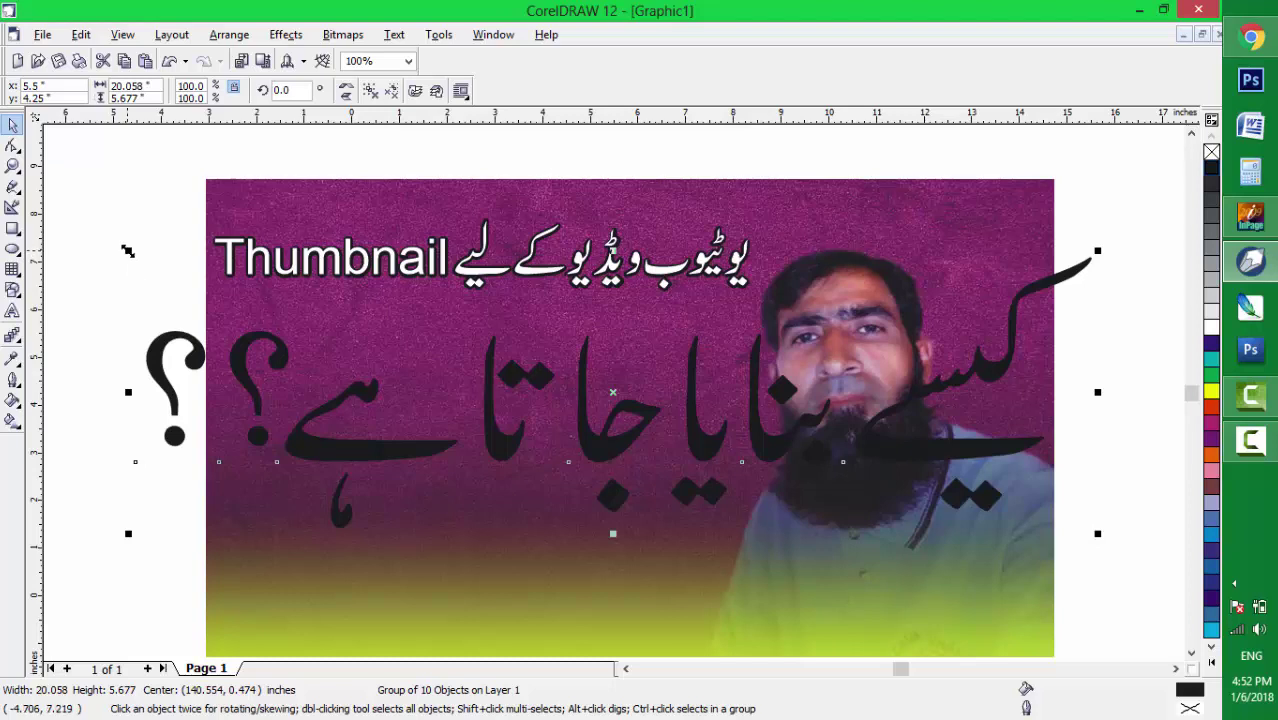
Scale the pasted Urdu line down to about 6.2 inches wide and place it under the Urdu part of the title
left_click_drag(128, 251, 399, 393)
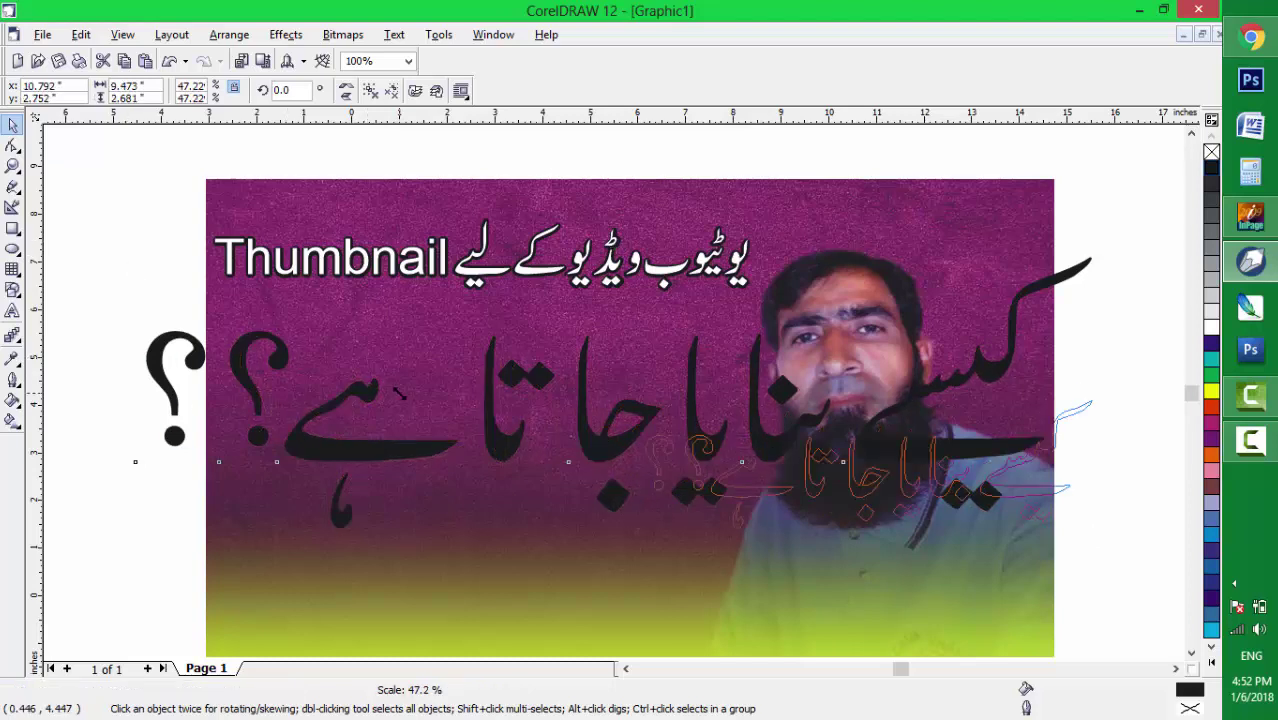
left_click_drag(478, 424, 486, 437)
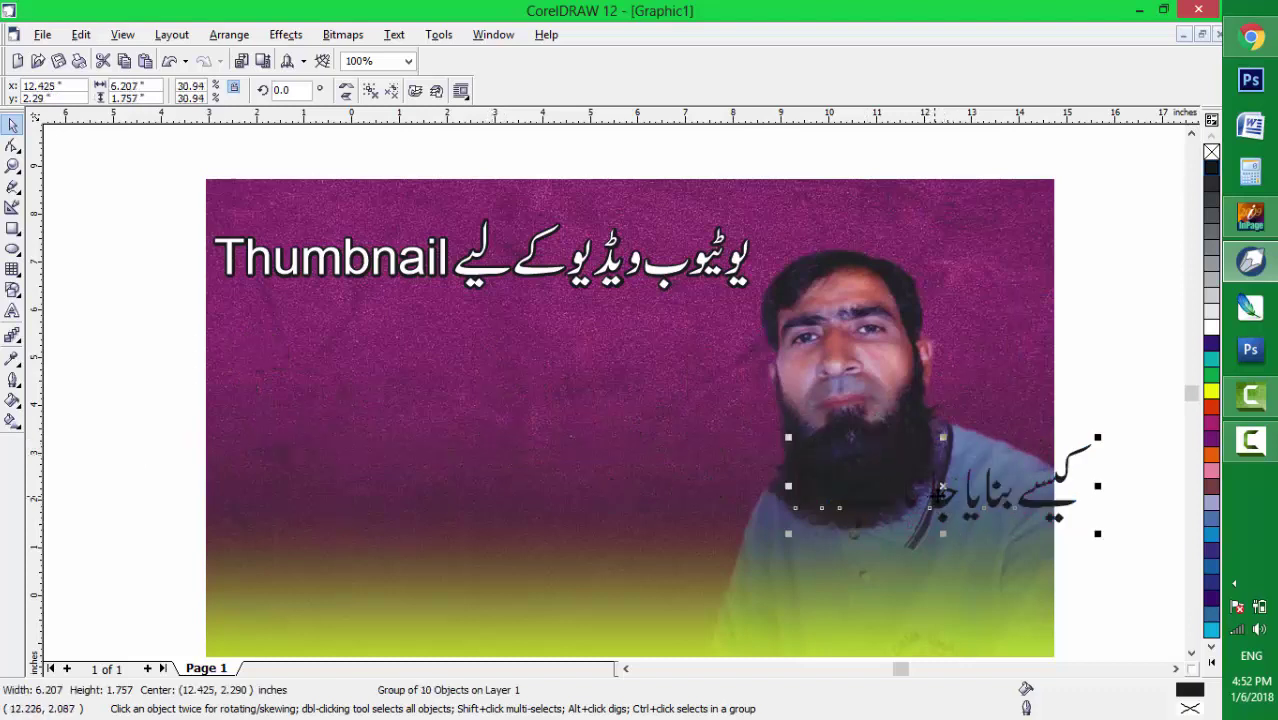
left_click_drag(914, 500, 568, 366)
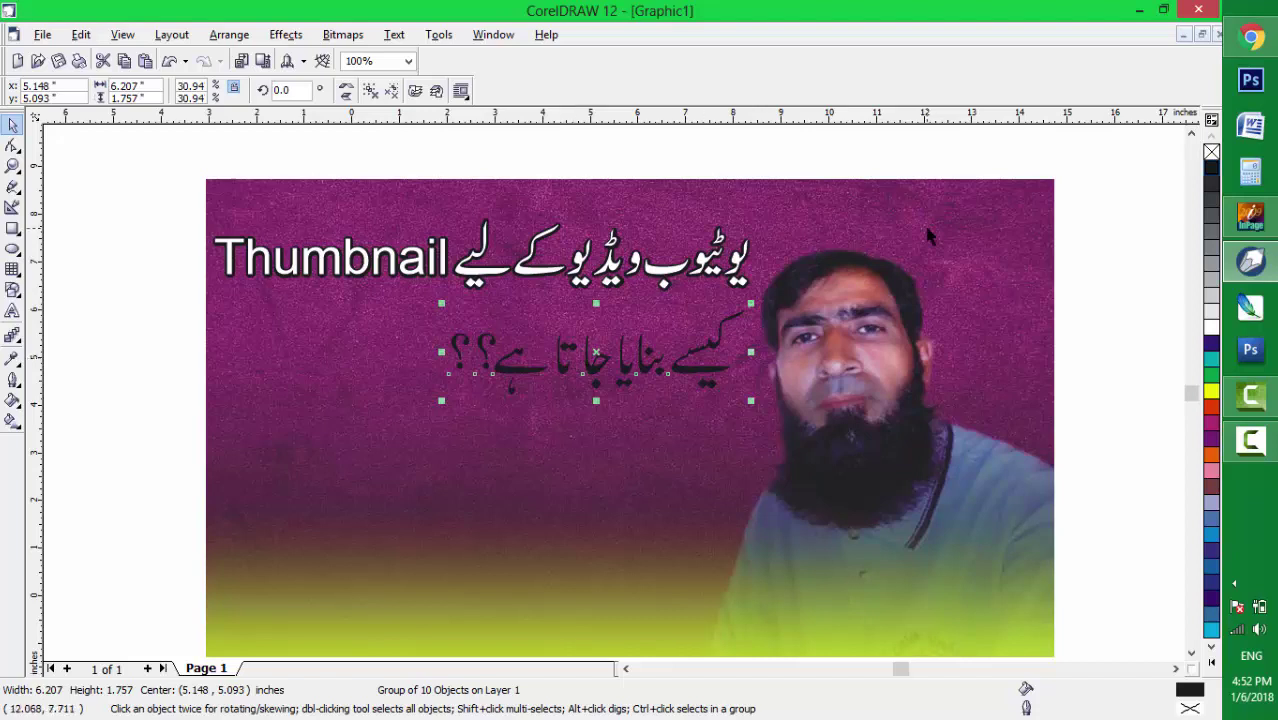
Fill the second Urdu line with yellow and place a duplicate 1.4 inches straight below it
left_click(1211, 398)
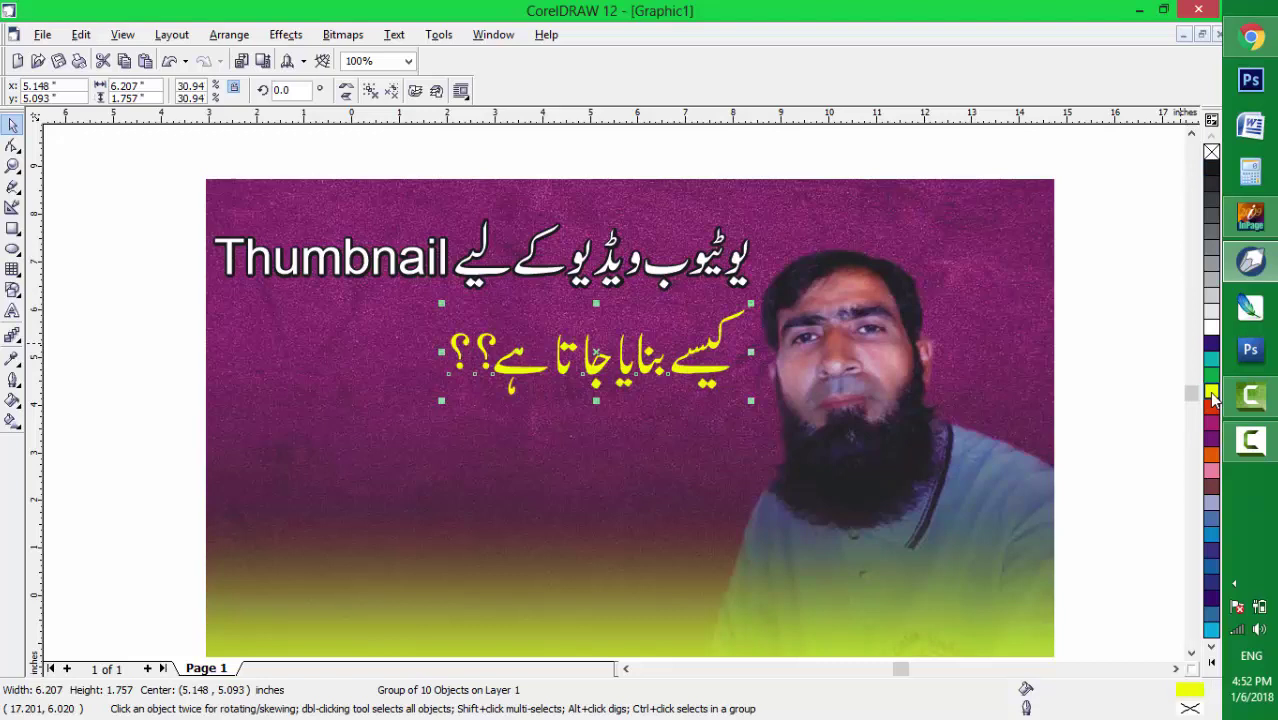
key("KP_Add")
key("Down")
key("Down")
key("Down")
key("Down")
key("Down")
key("Down")
key("Down")
key("Down")
key("Down")
key("Down")
key("Down")
key("Down")
key("Down")
key("Down")
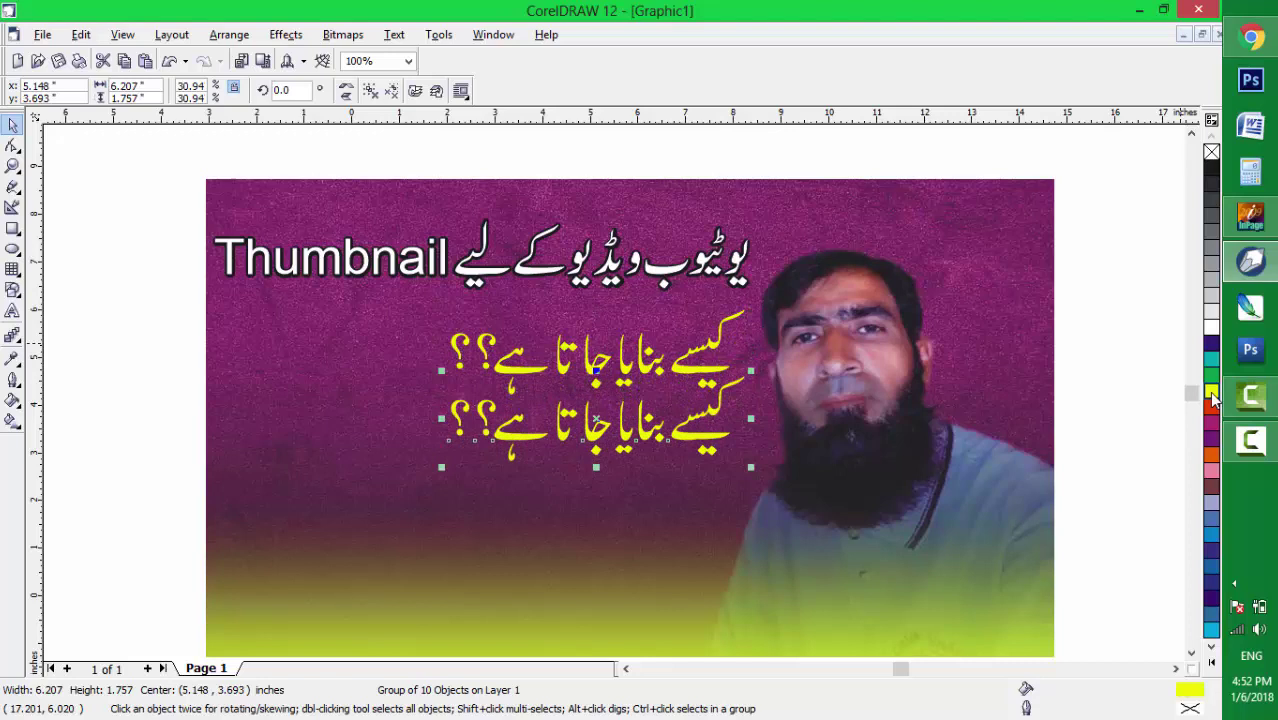
Fill the upper yellow copy with black and give it an 8.0 pt black outline with bevelled corners, placed behind the fill
left_click(714, 349)
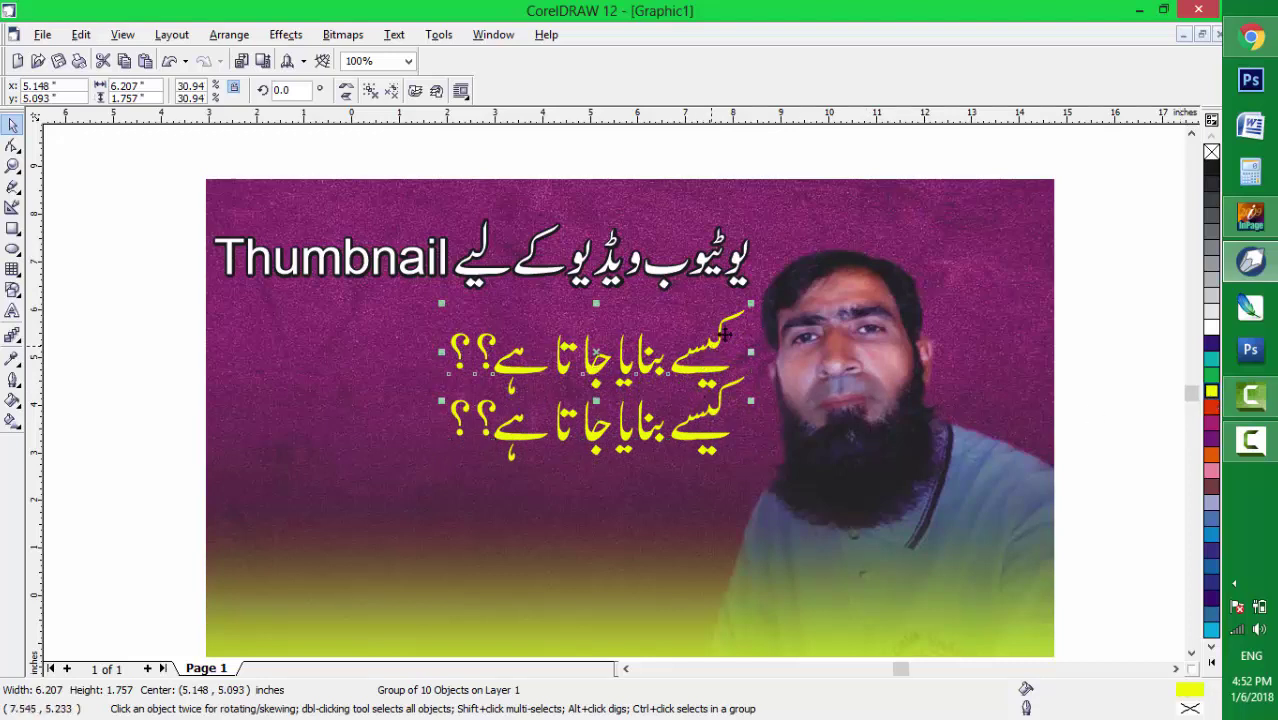
left_click(1211, 172)
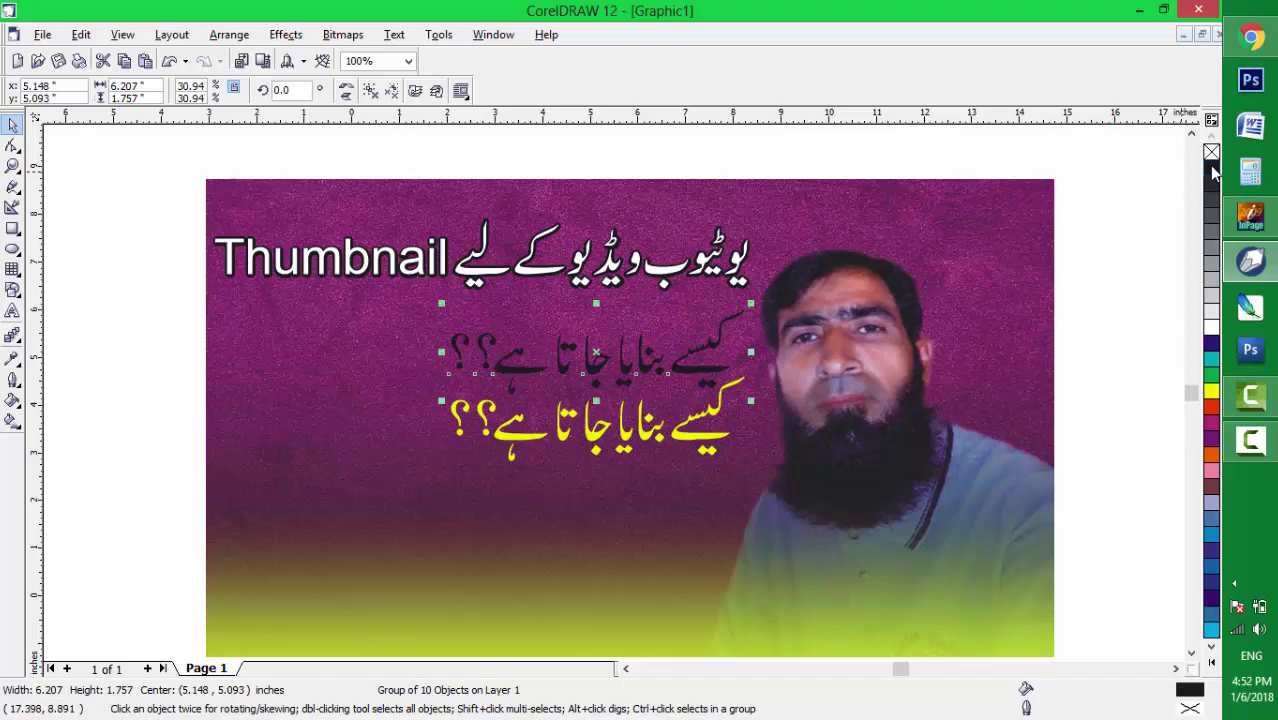
key("F12")
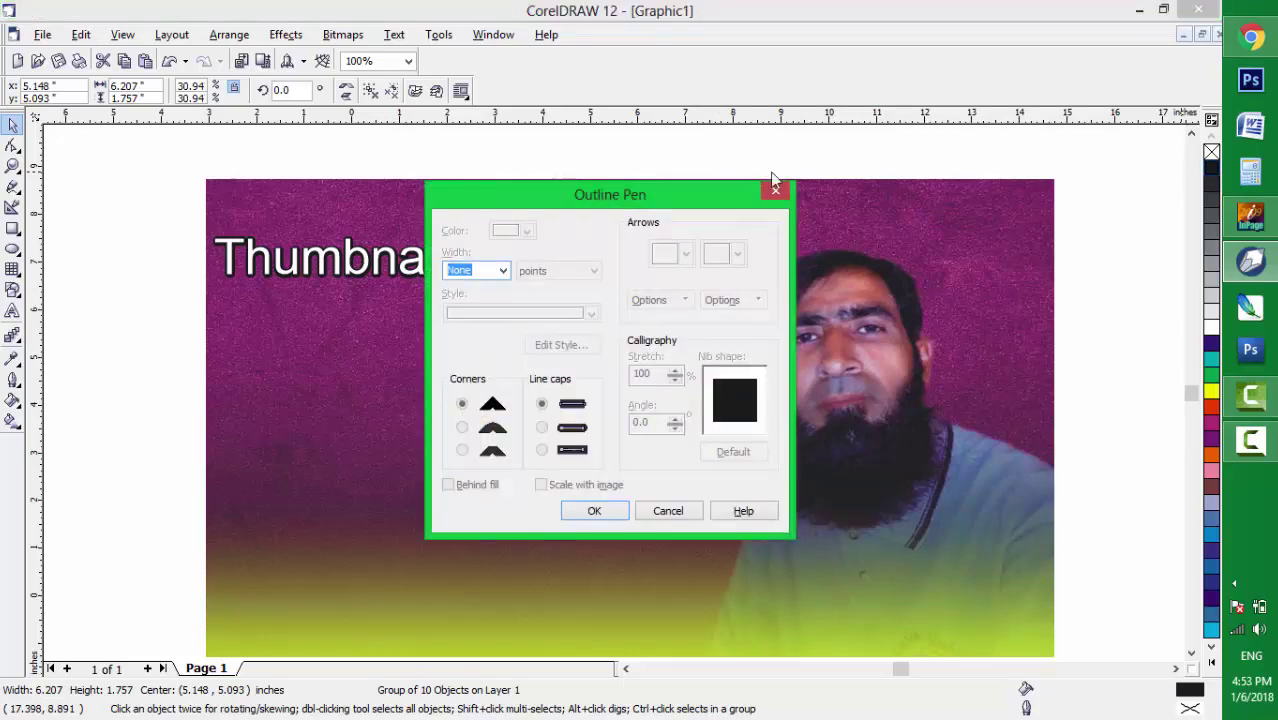
left_click(504, 270)
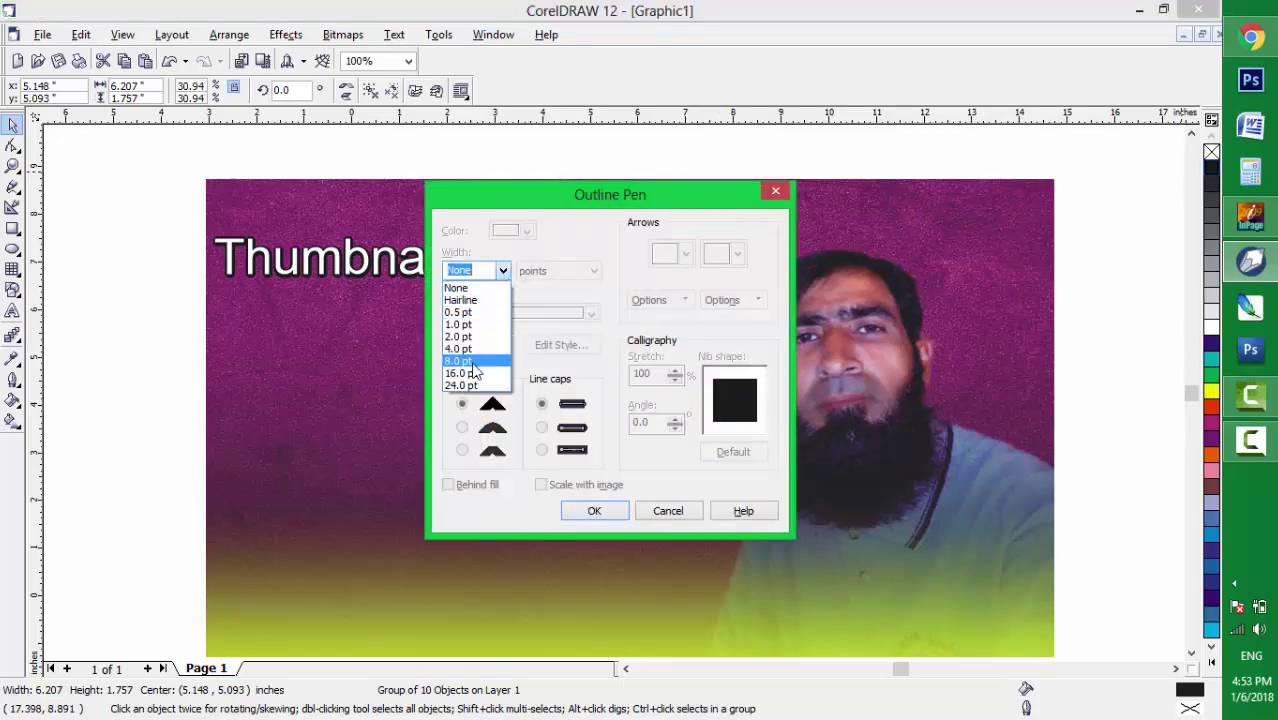
left_click(471, 366)
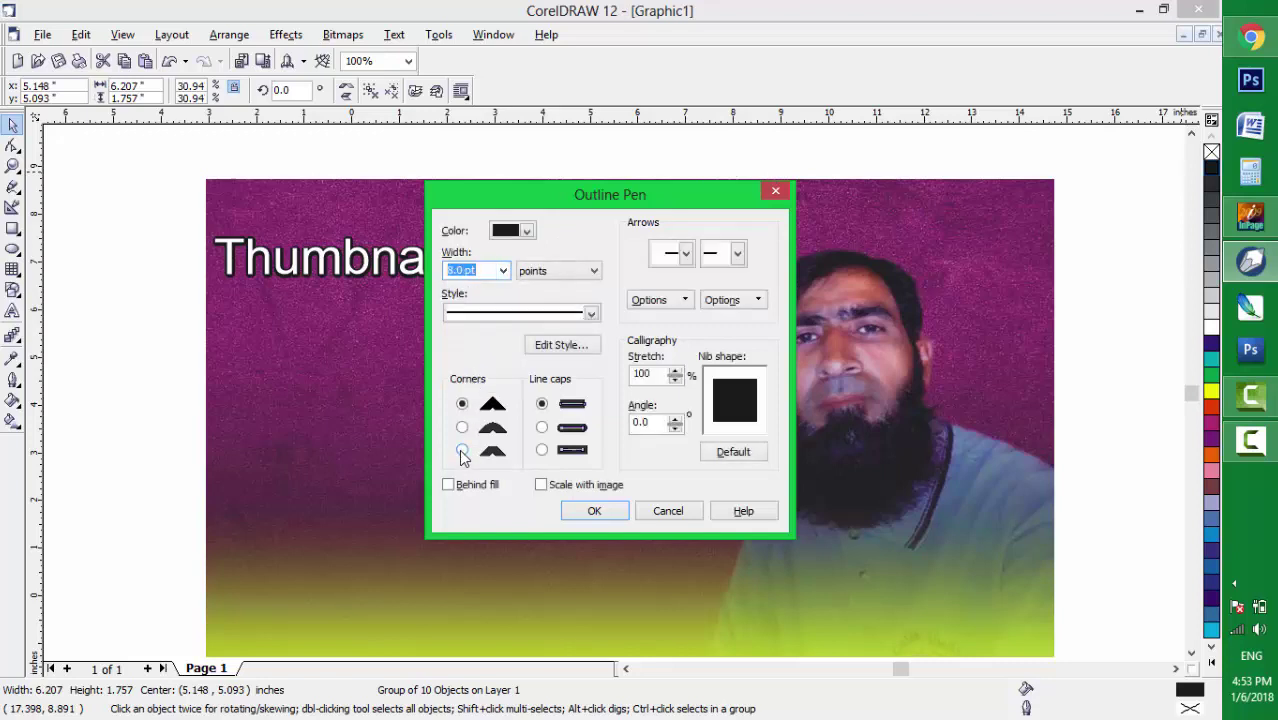
left_click(462, 451)
left_click(447, 484)
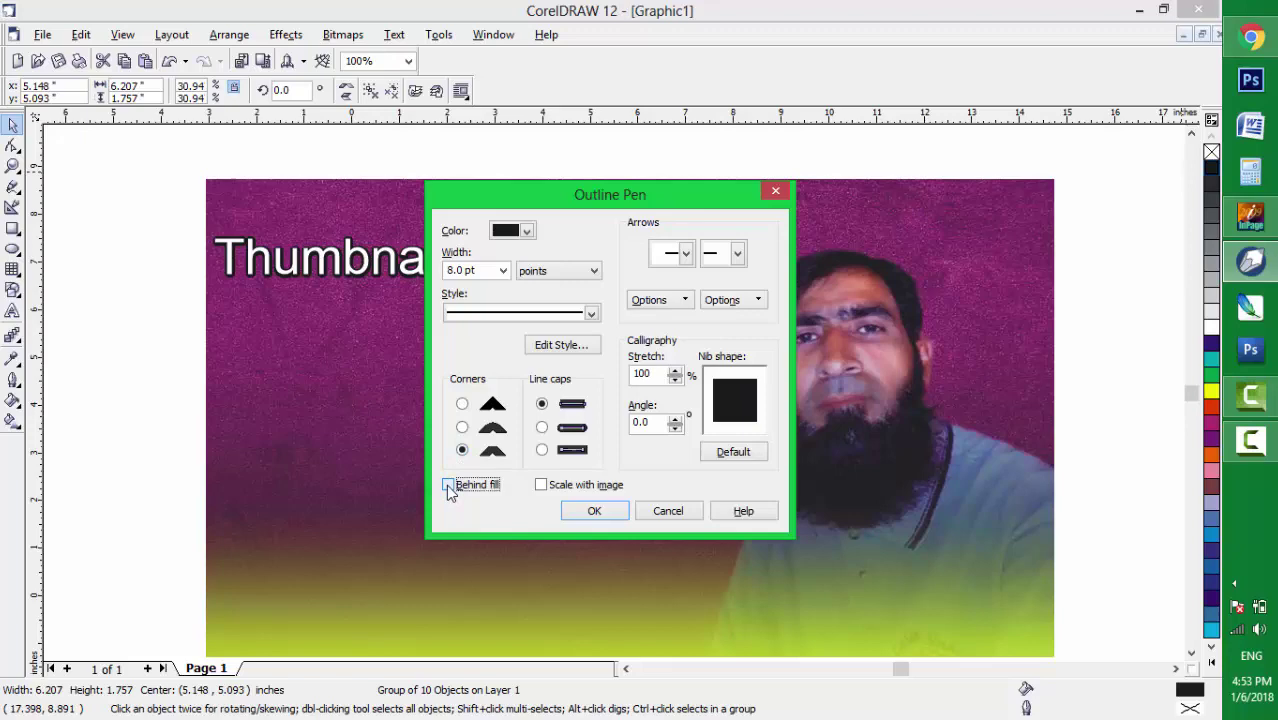
left_click(594, 511)
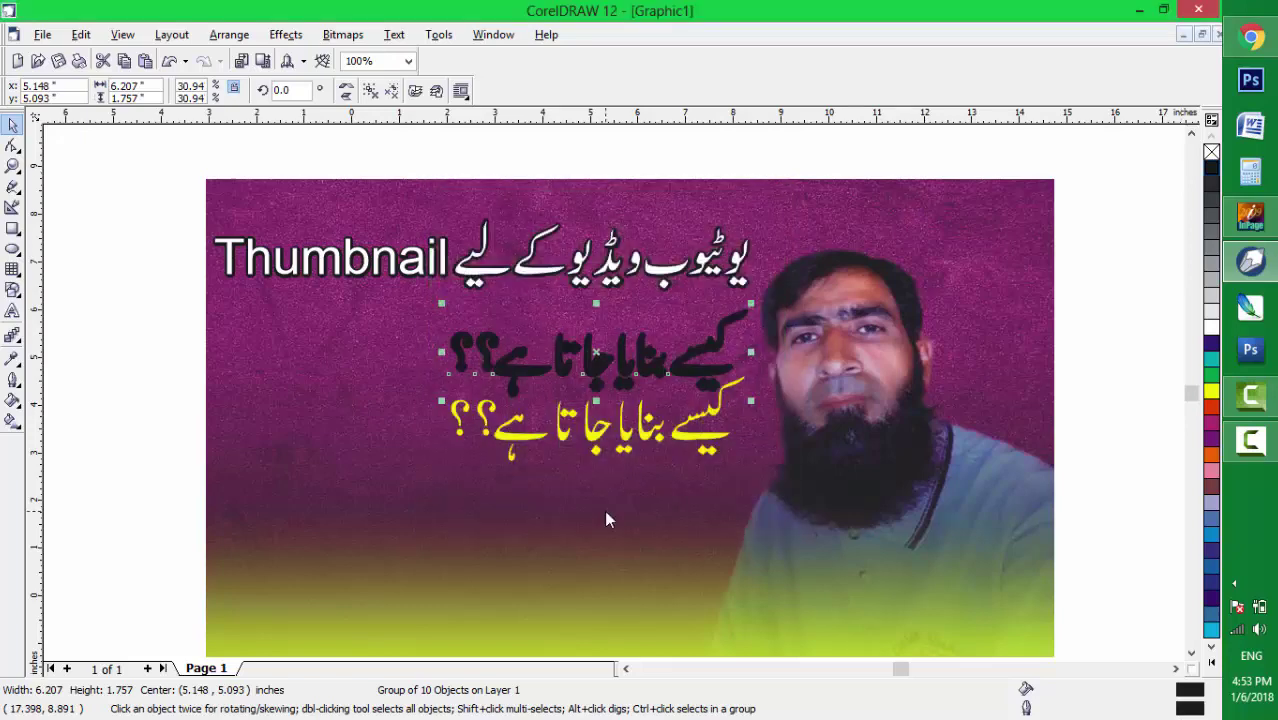
Align the outlined black copy of the second line directly behind the yellow copy
left_click(681, 441, "shift")
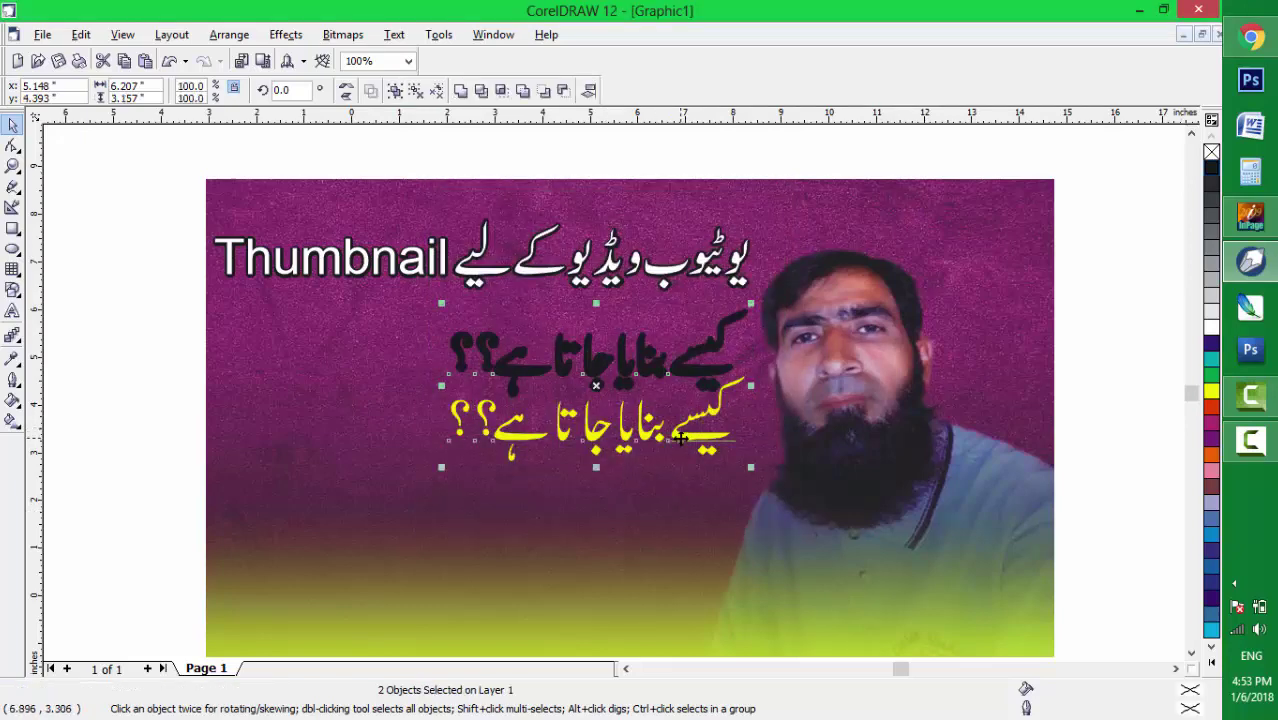
key("e")
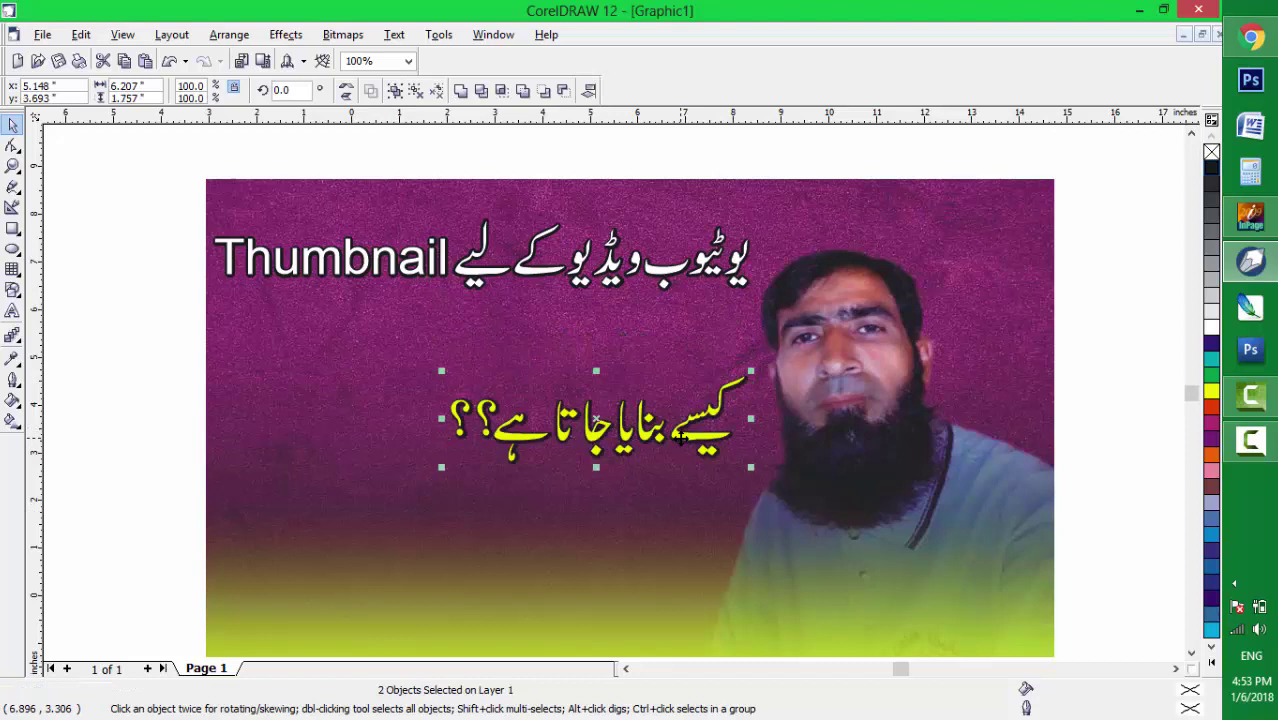
Group the yellow second line with its outlined black copy and move the group 1.3 inches straight up under the title
key("ctrl+g")
key("Up")
key("Up")
key("Up")
key("Up")
key("Up")
key("Up")
key("Up")
key("Up")
key("Up")
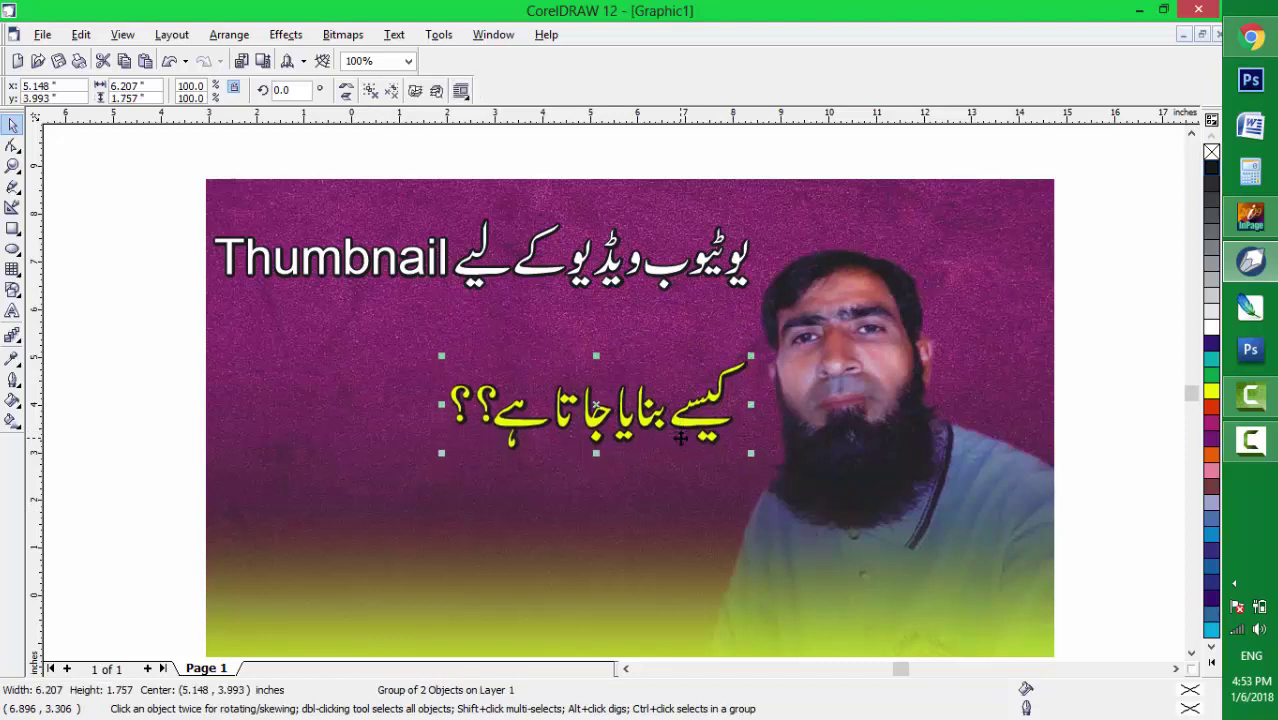
key("Up")
key("Up")
key("Up")
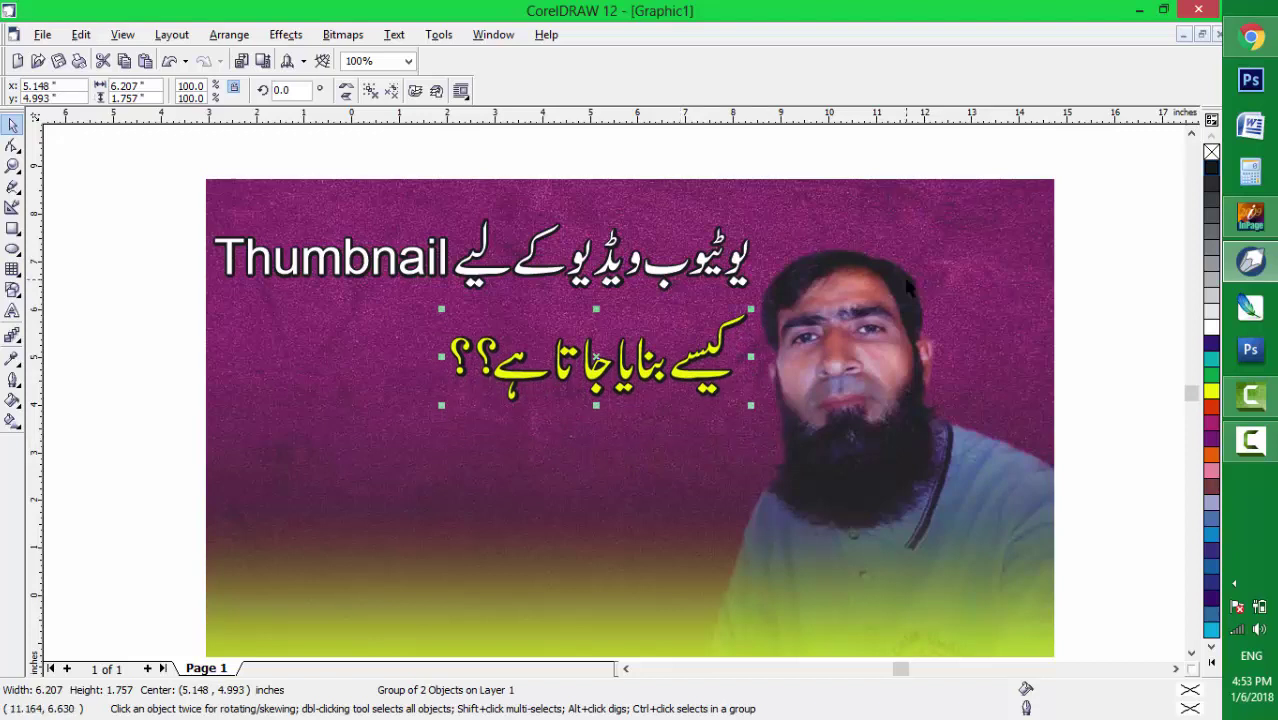
left_click(188, 321)
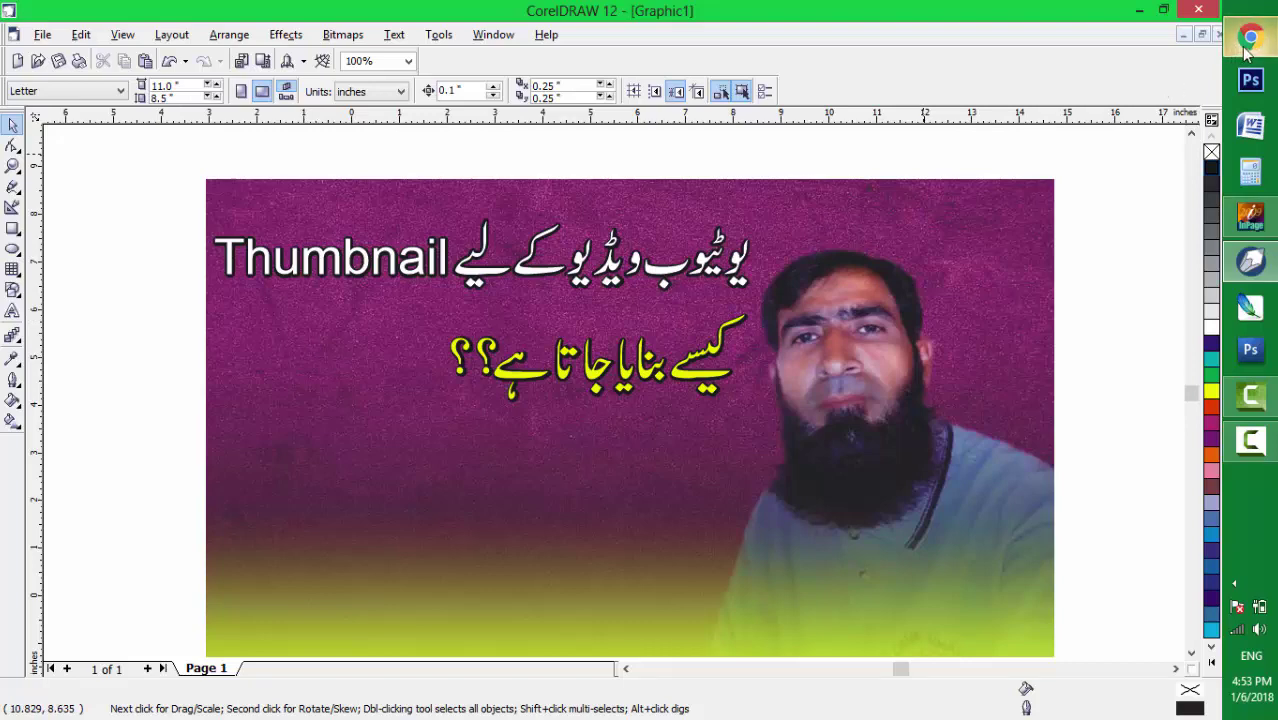
Switch to Chrome and look over the Google image results for "youtube logo"
mouse_move(1247, 52)
left_click(1110, 100)
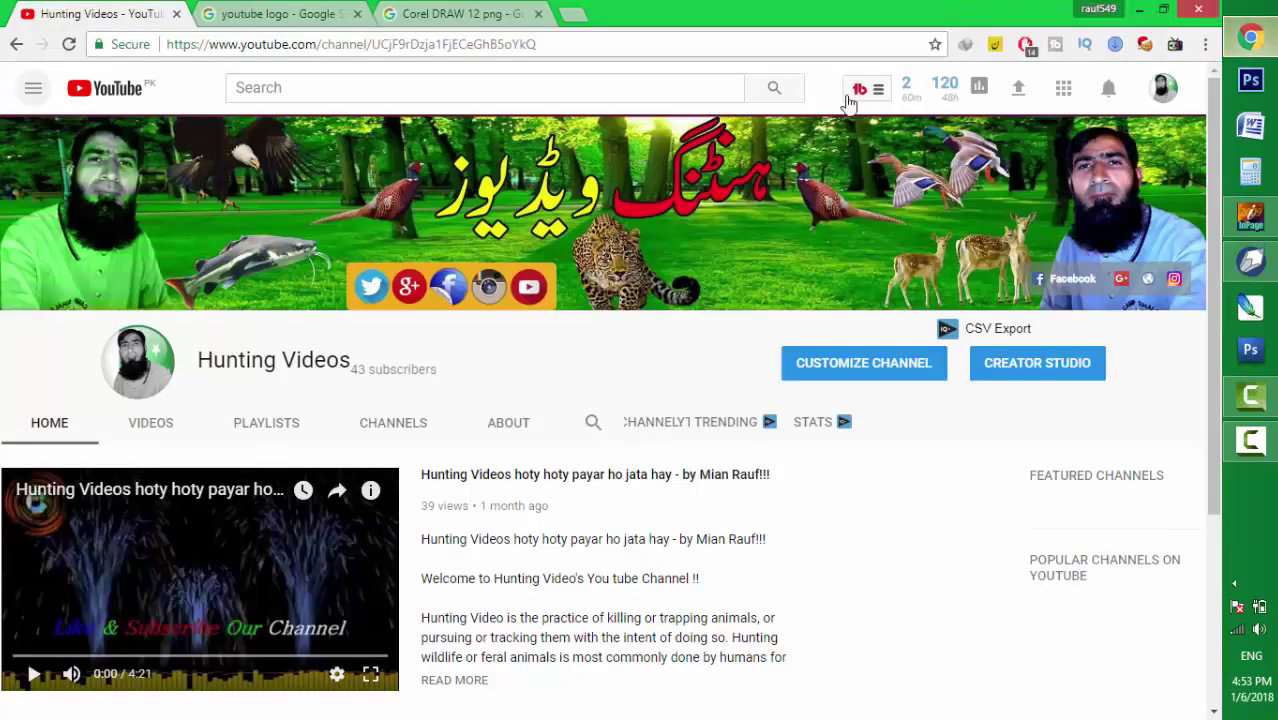
left_click(294, 17)
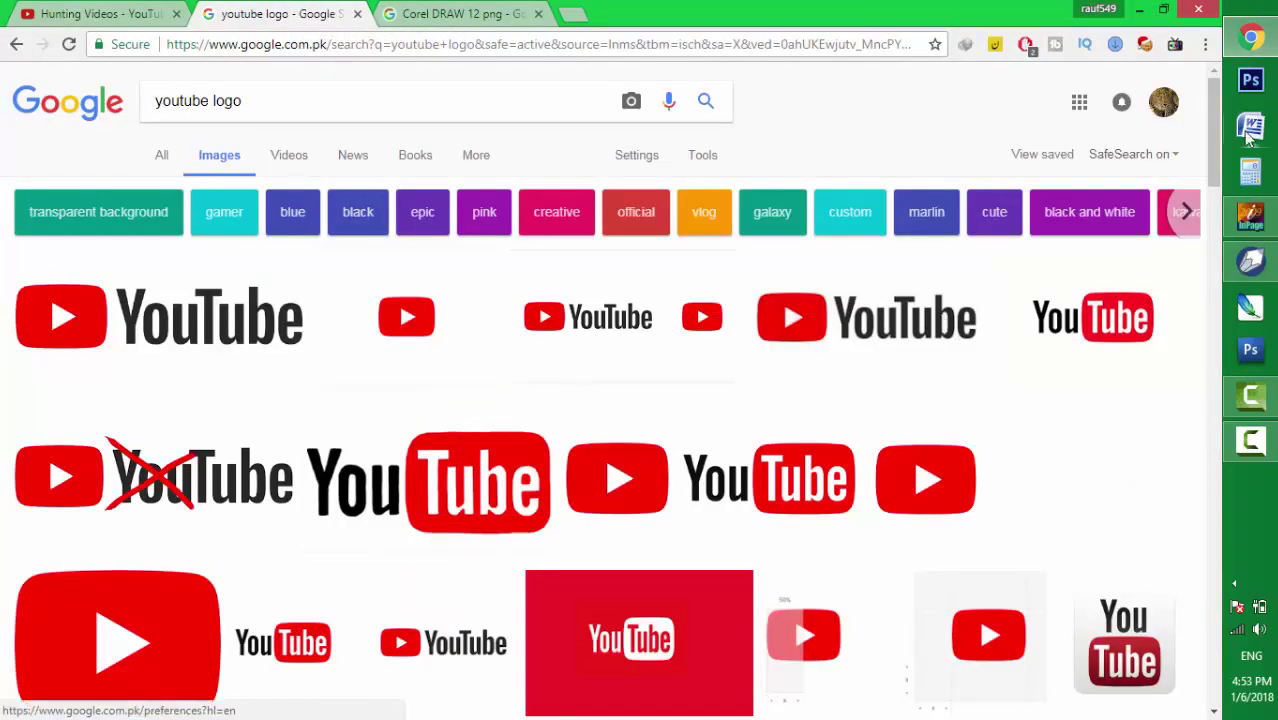
mouse_move(1214, 108)
left_mouse_down()
mouse_move(1222, 228)
mouse_move(1226, 138)
mouse_move(1227, 341)
mouse_move(1221, 107)
left_mouse_up()
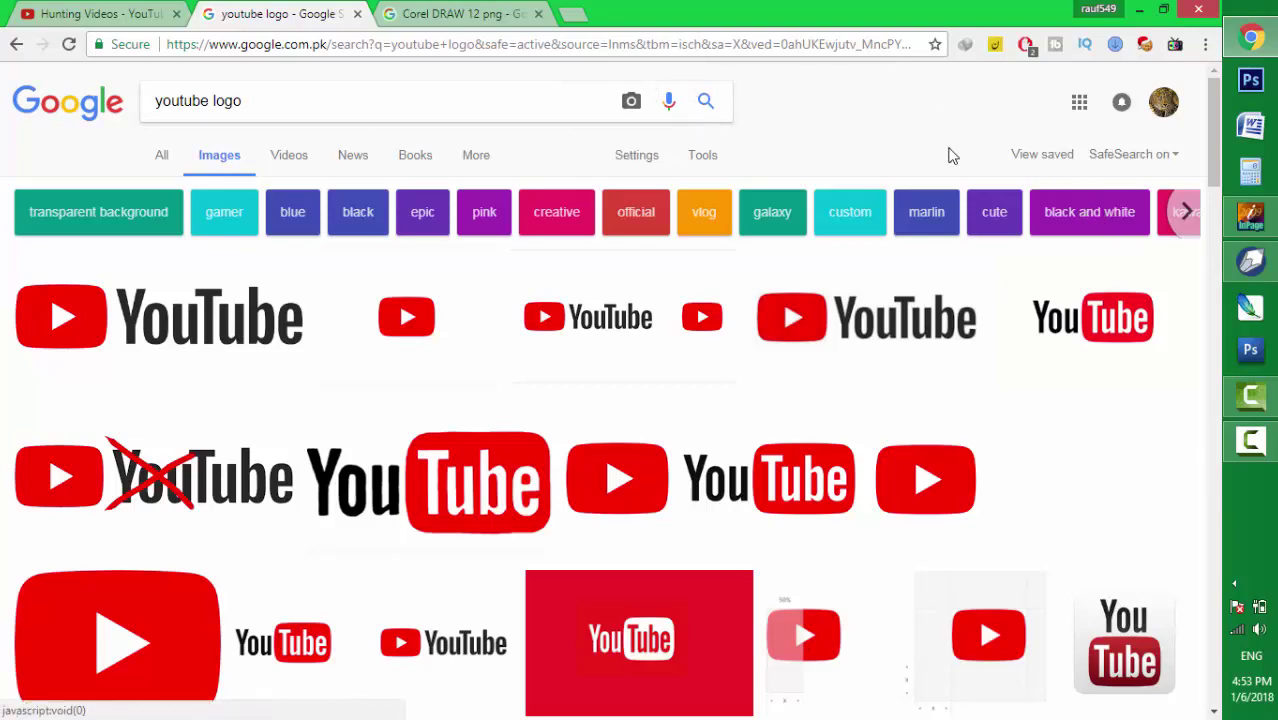
Switch back to CorelDRAW, import the "youtube logo" image from the THUMBNAIL folder and place it beside the yellow Urdu line
left_click(1262, 268)
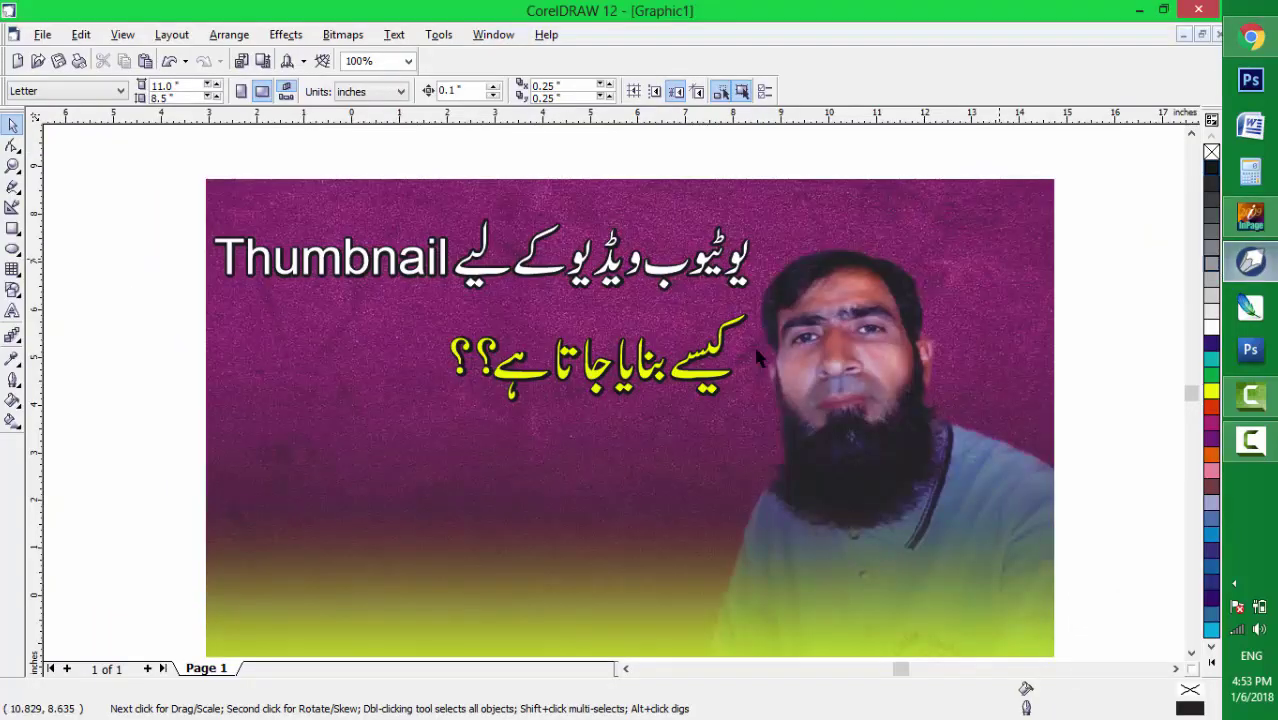
left_click(242, 61)
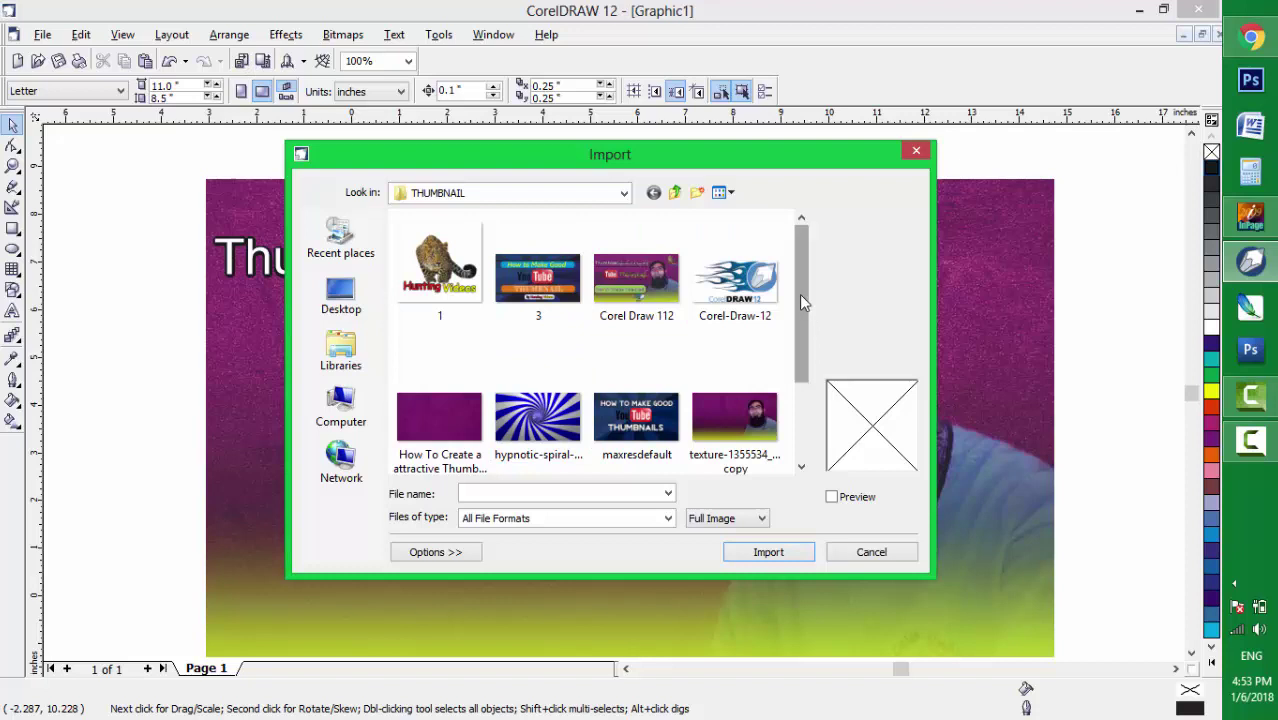
left_click_drag(800, 300, 800, 374)
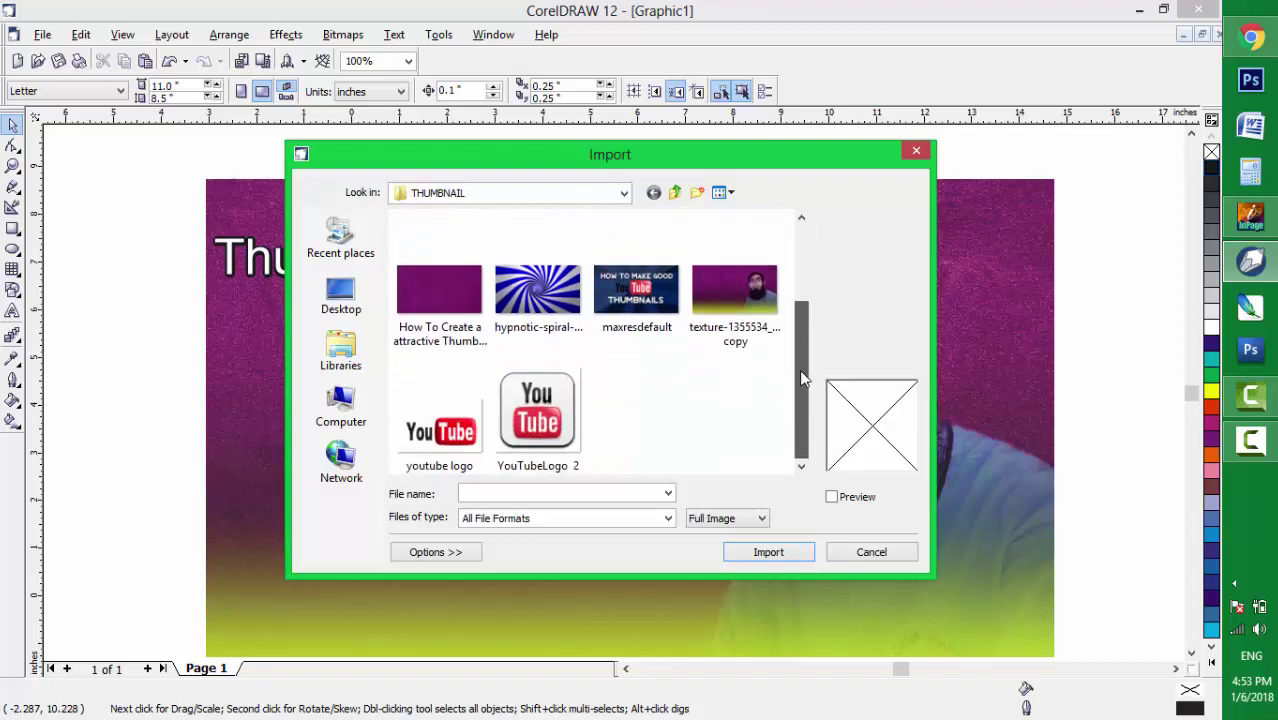
left_click(460, 450)
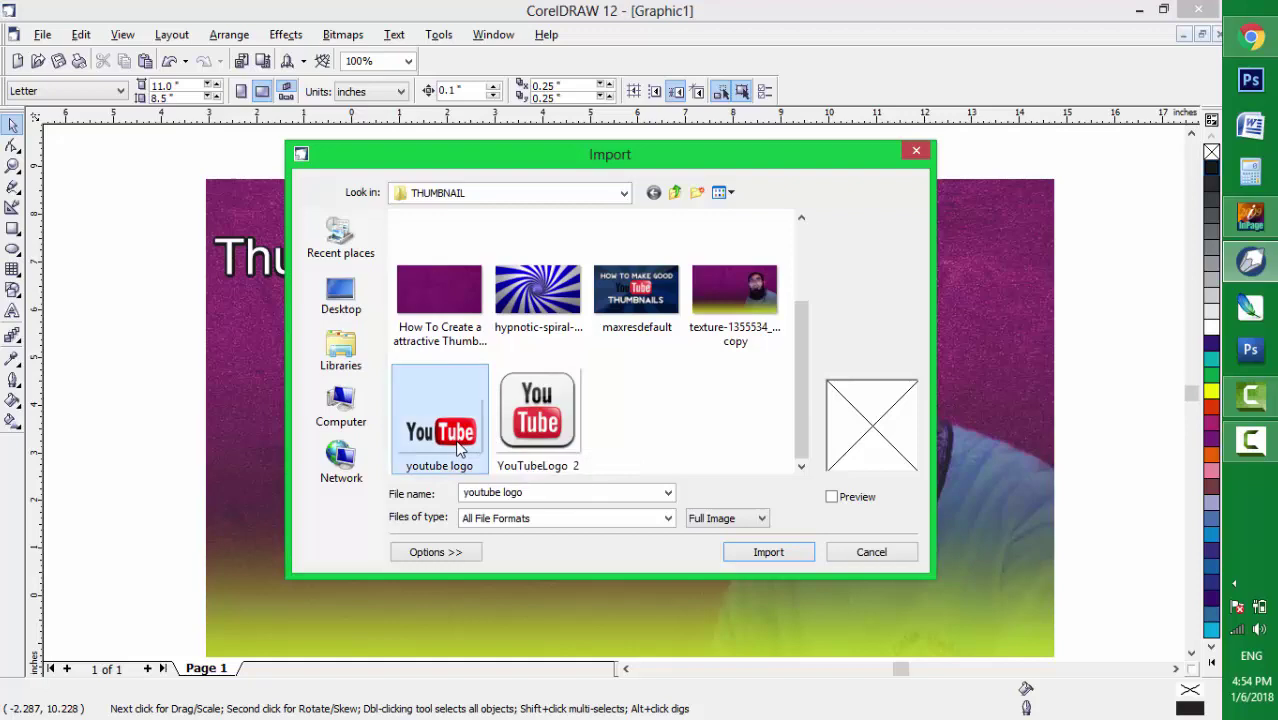
left_click(768, 552)
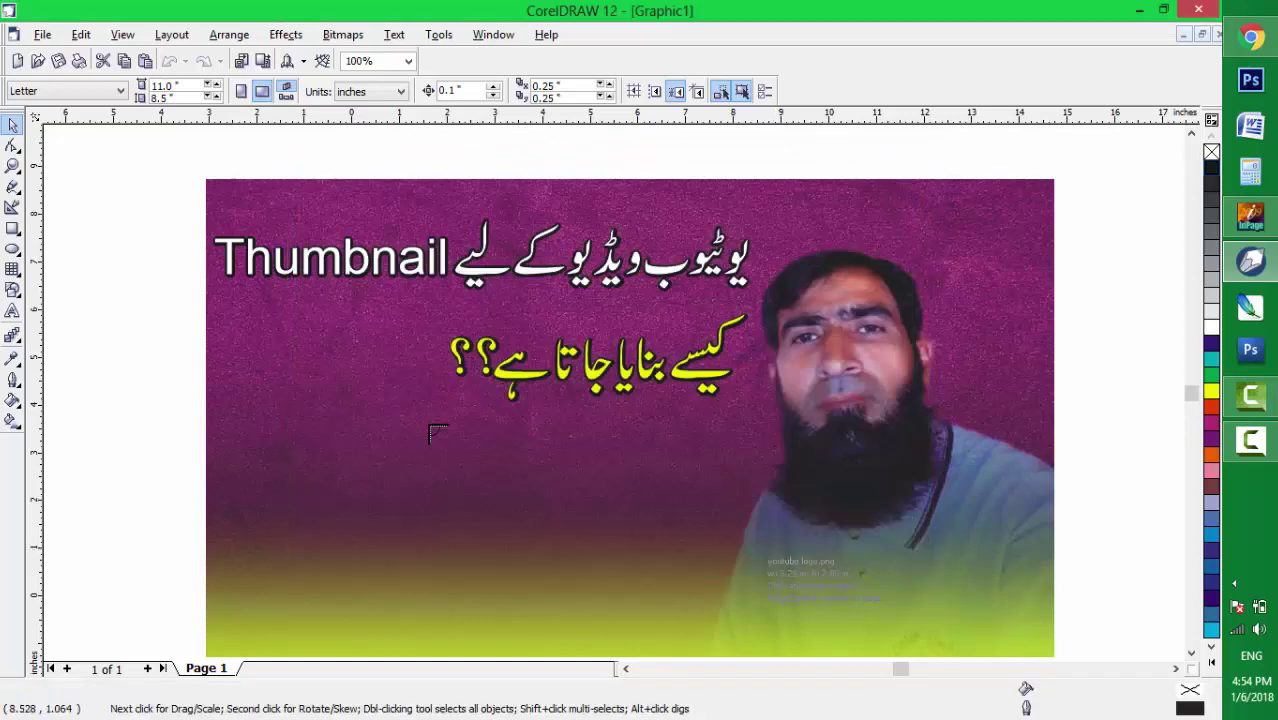
left_click(268, 317)
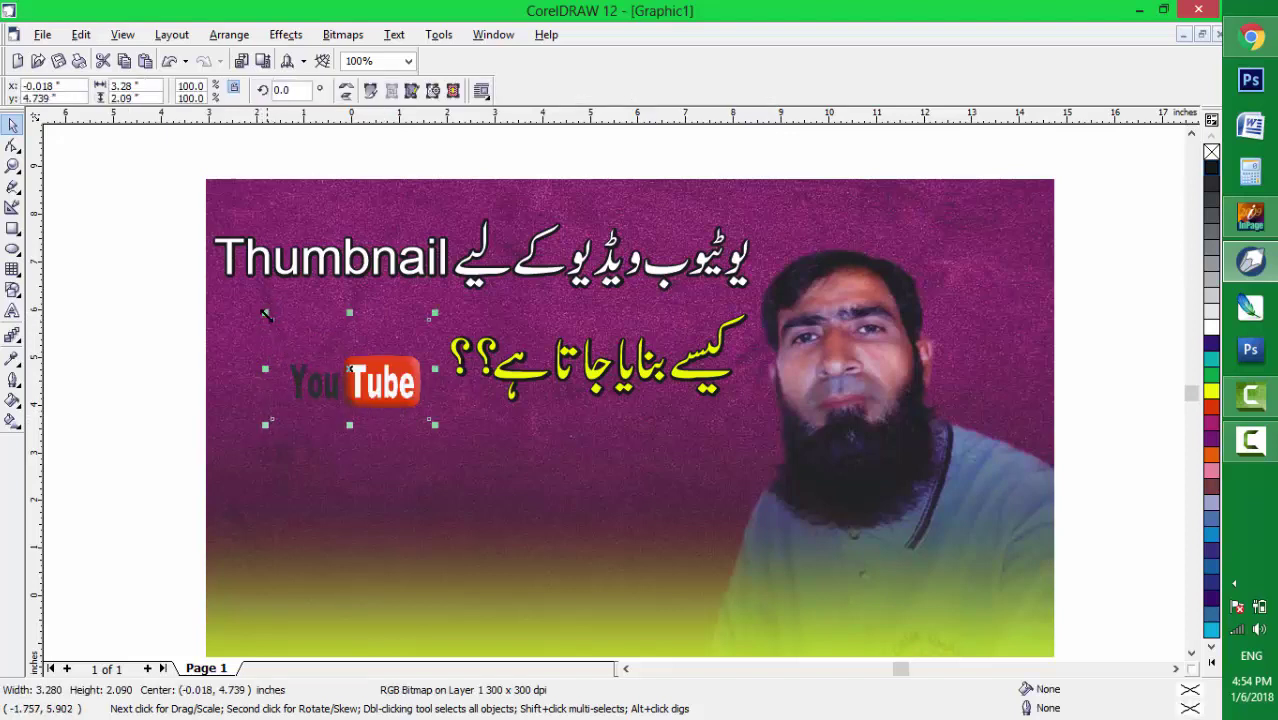
Enlarge the YouTube logo proportionally to about 4.9 inches wide and position it directly under the word "Thumbnail"
left_click_drag(266, 315, 191, 280)
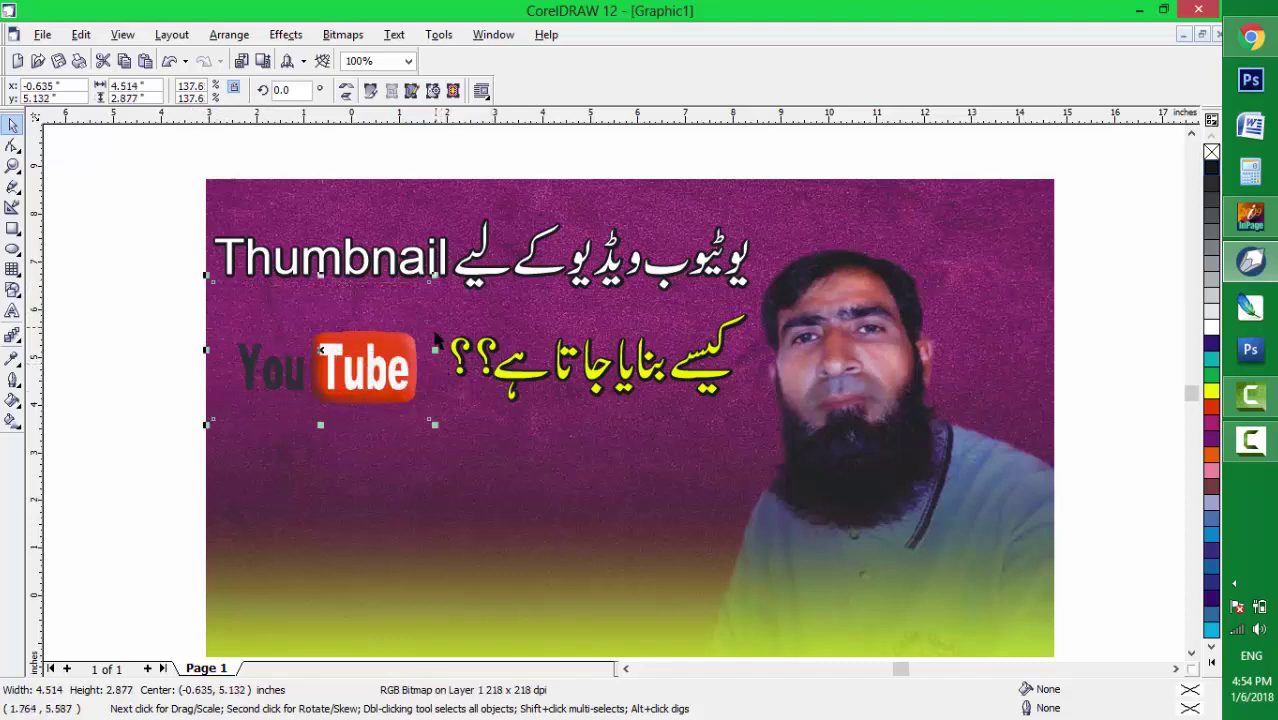
left_click_drag(435, 428, 454, 450)
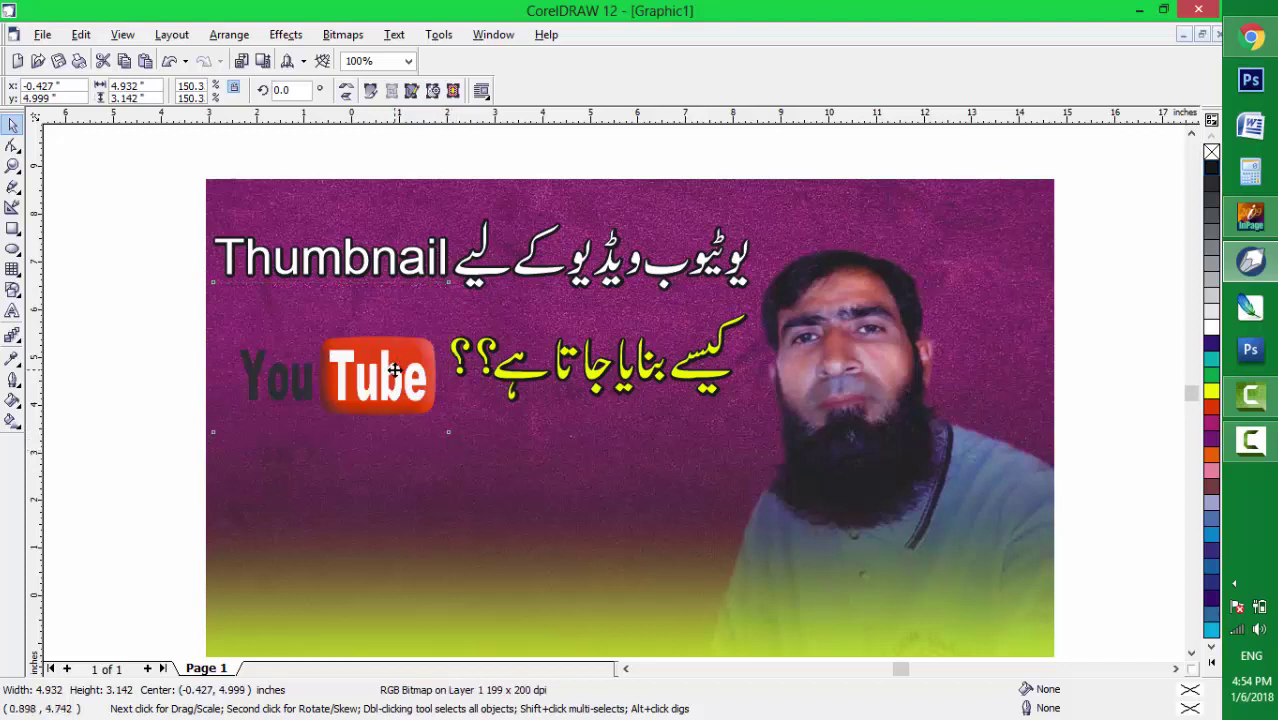
left_click_drag(395, 370, 393, 358)
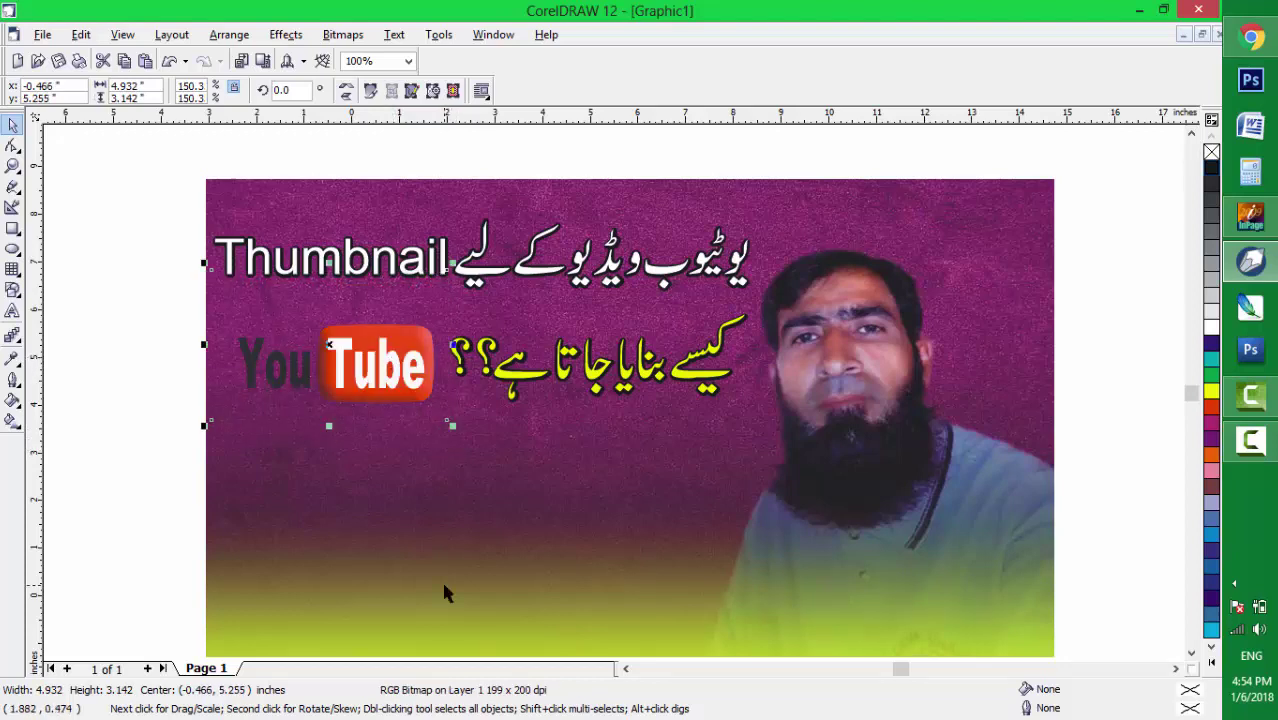
key("Up")
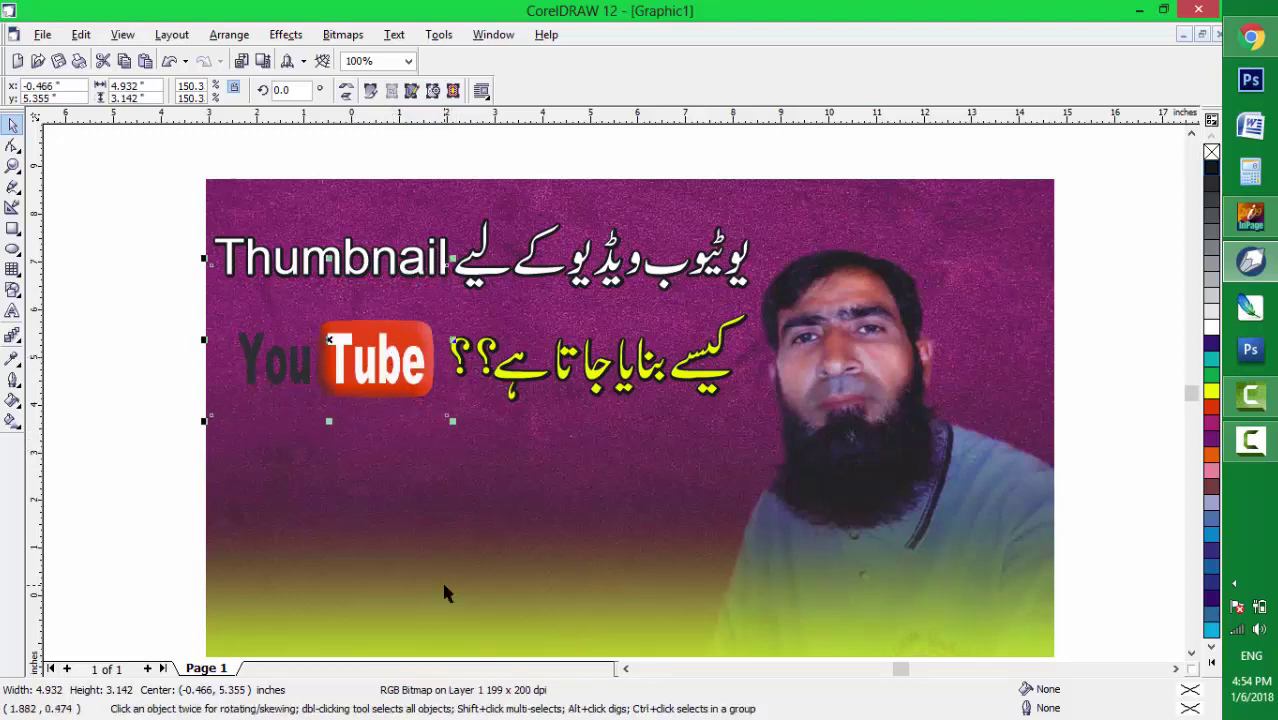
key("Up")
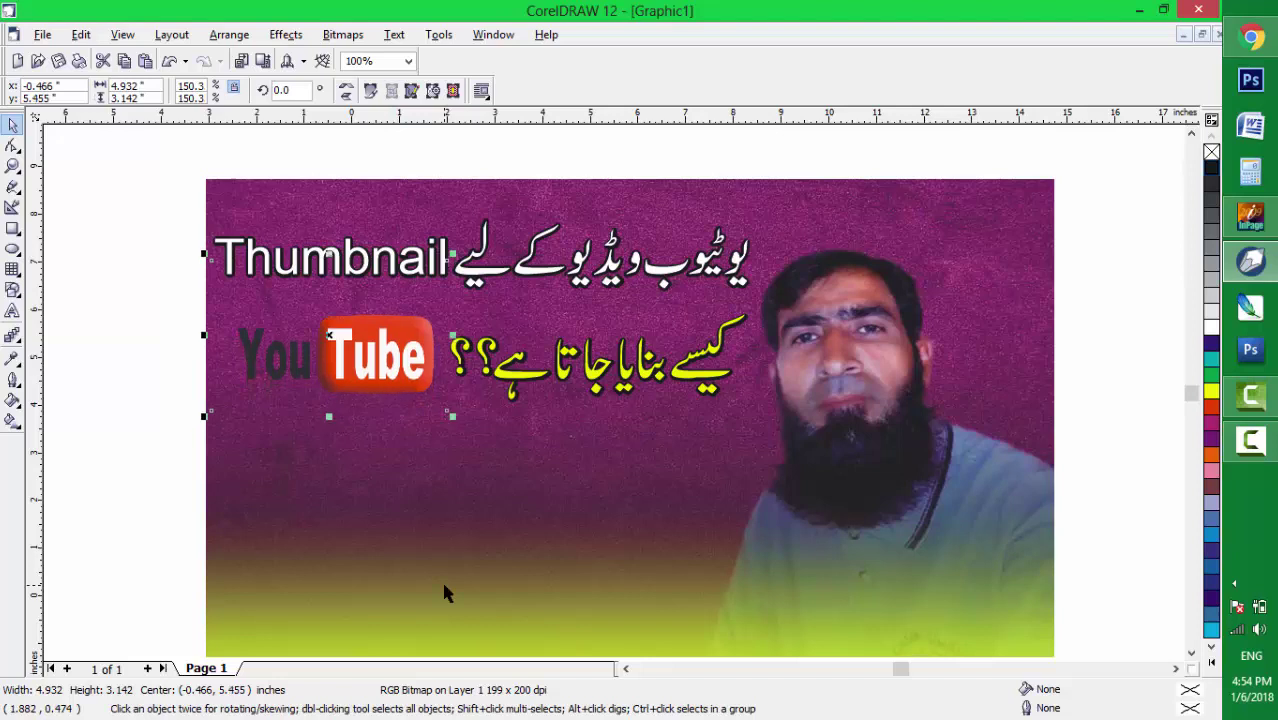
left_click(141, 262)
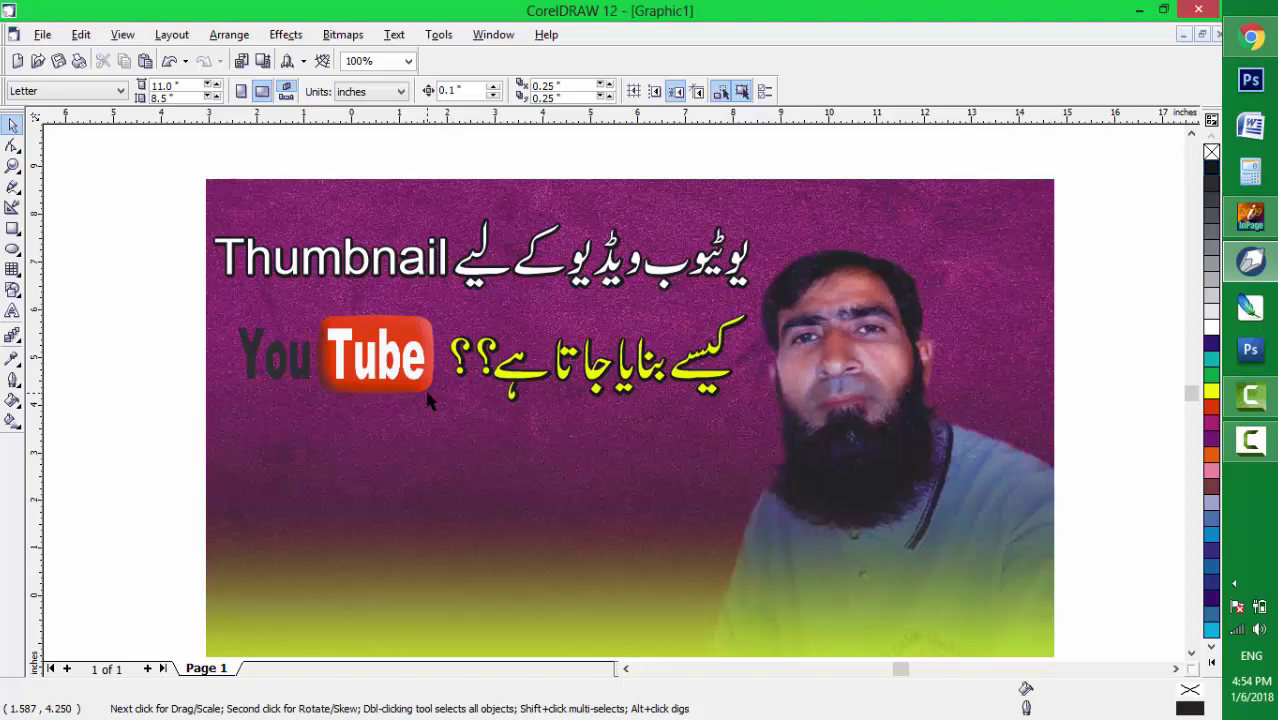
Set the default for new artistic text to Source Sans Pro Semibold at 48 pt
left_click(12, 312)
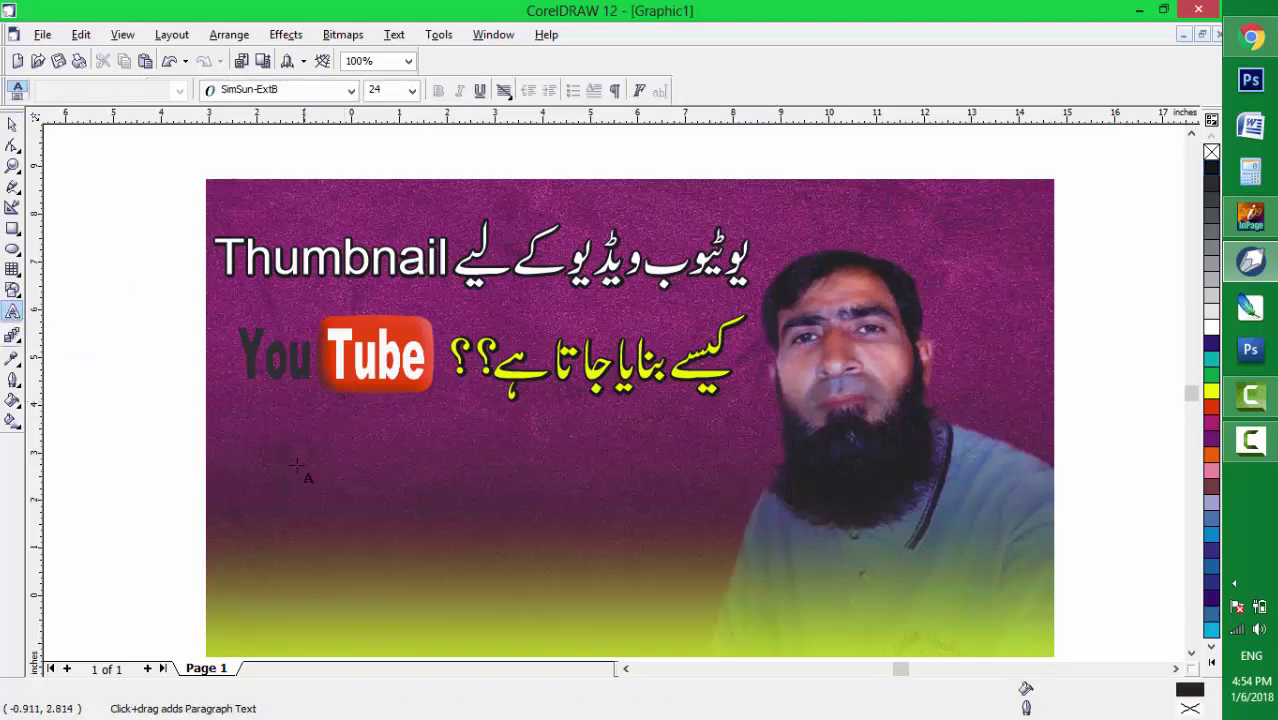
left_click(411, 91)
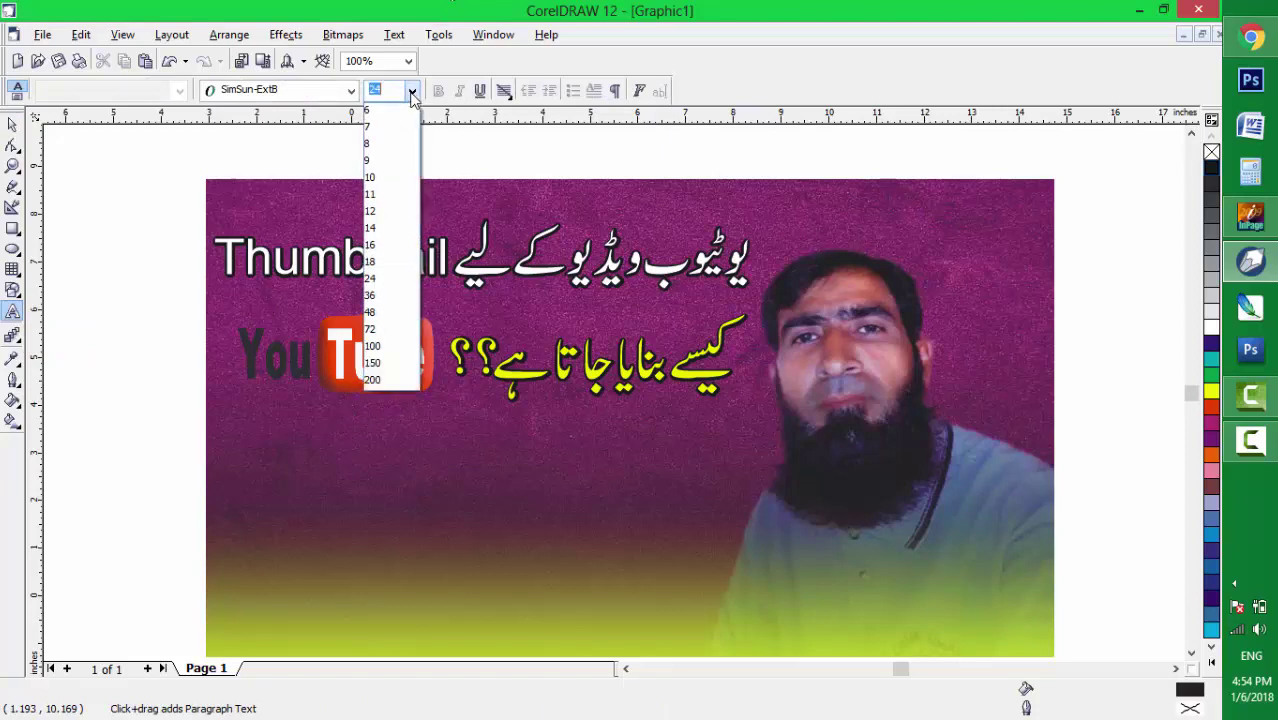
left_click(388, 317)
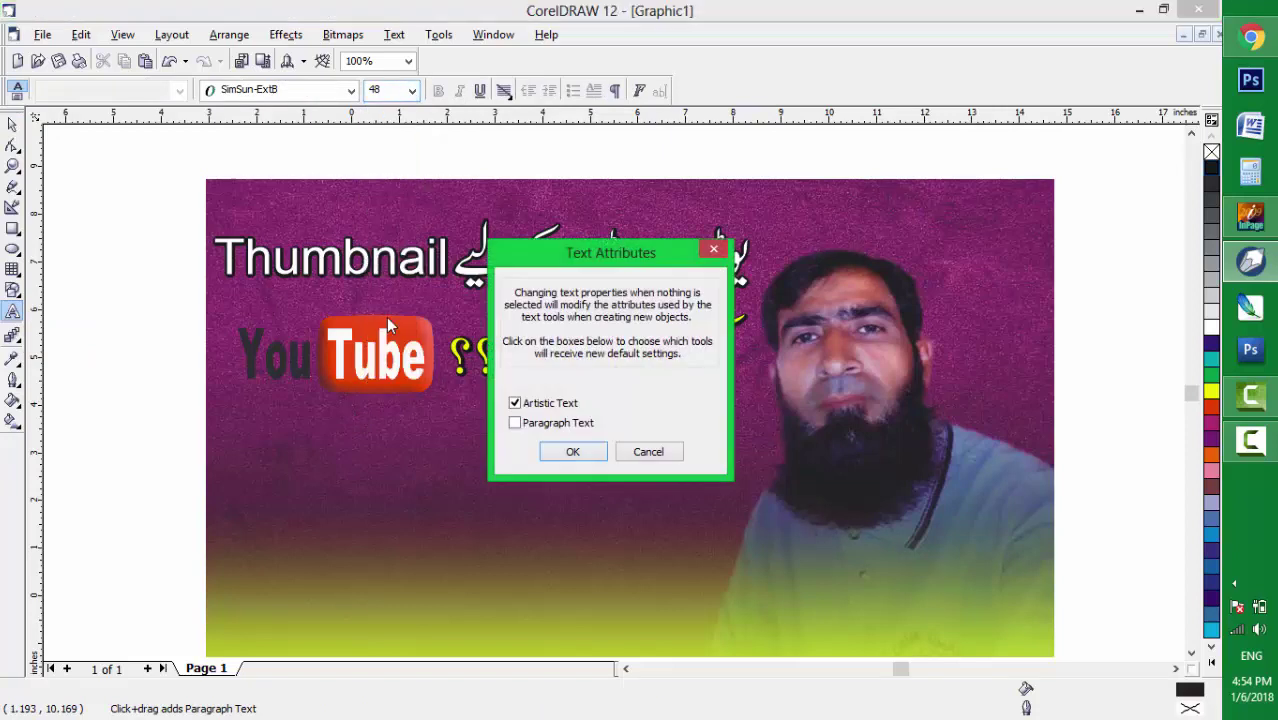
key("Return")
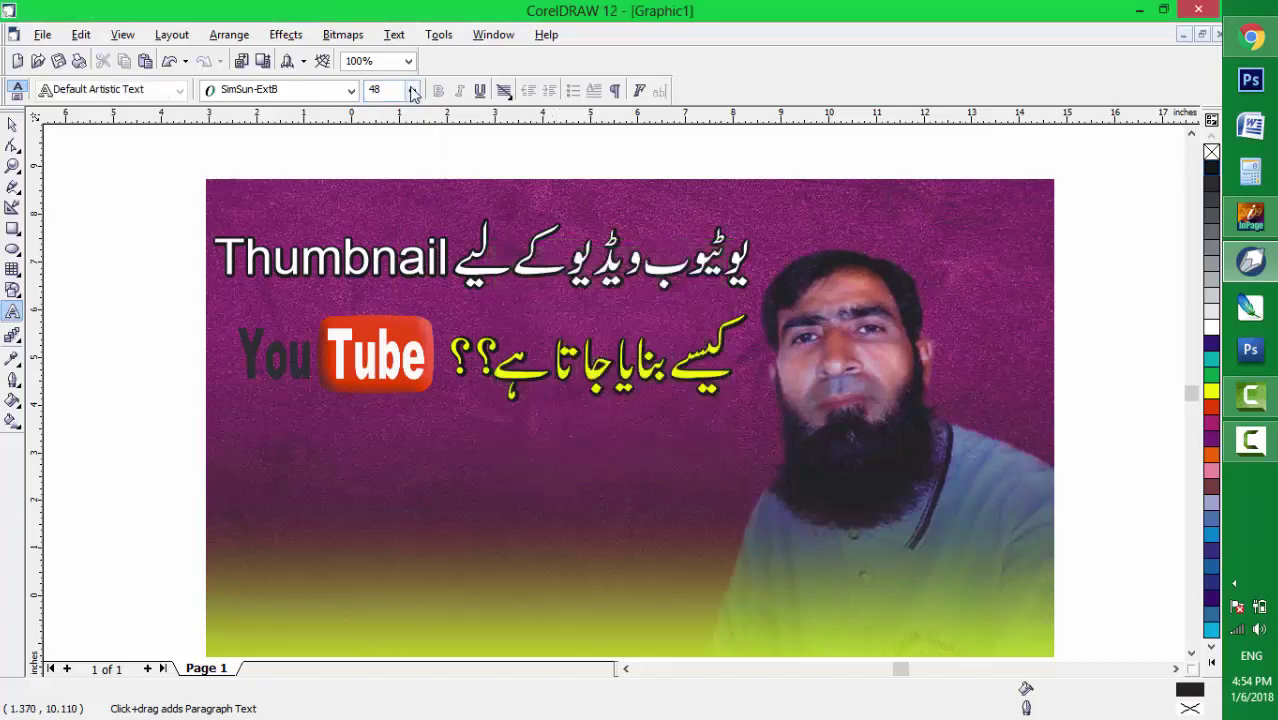
left_click(351, 91)
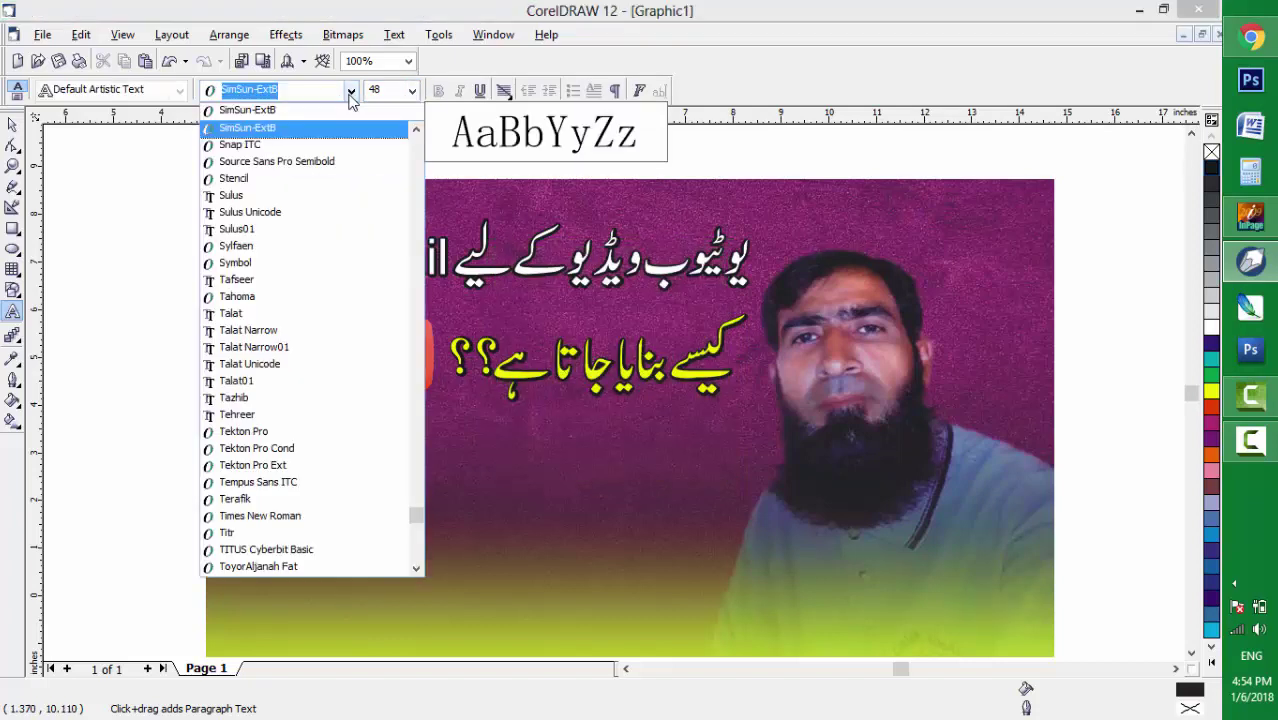
left_click(293, 164)
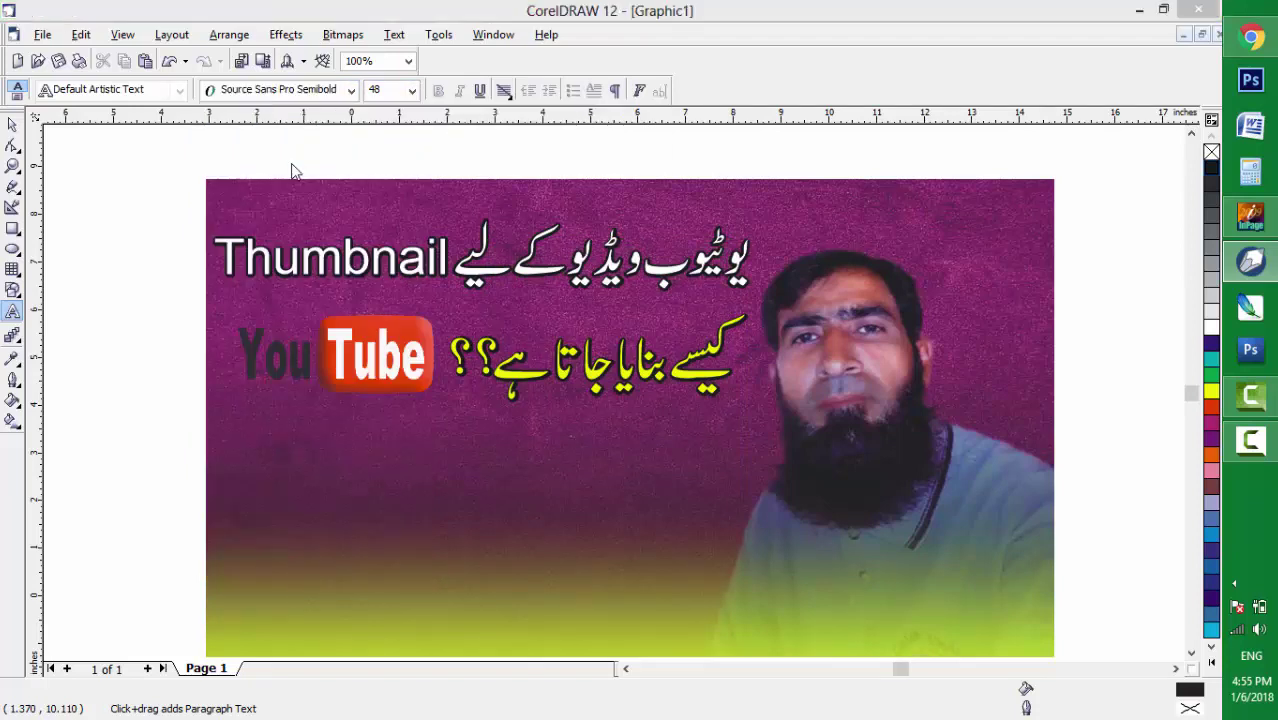
key("Return")
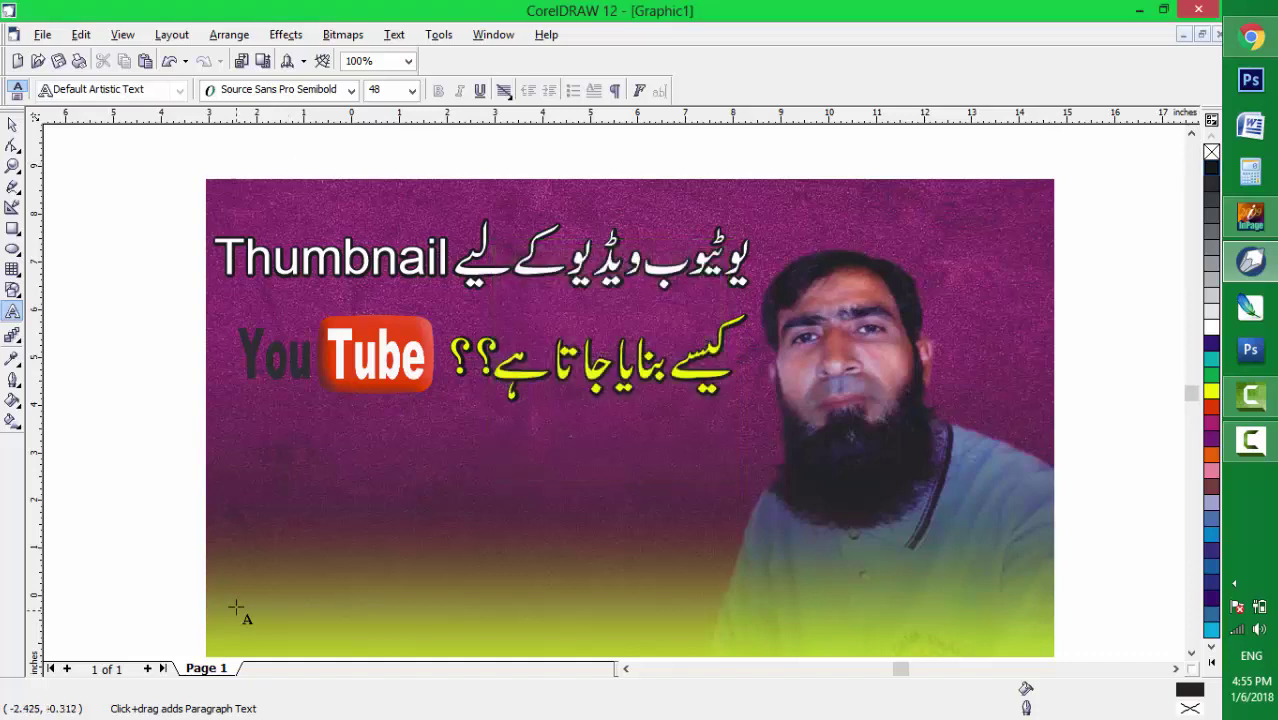
Add the artistic text "How To Creat" below the YouTube logo and replace its last word with the spelling suggestion "Crete"
left_click(254, 470)
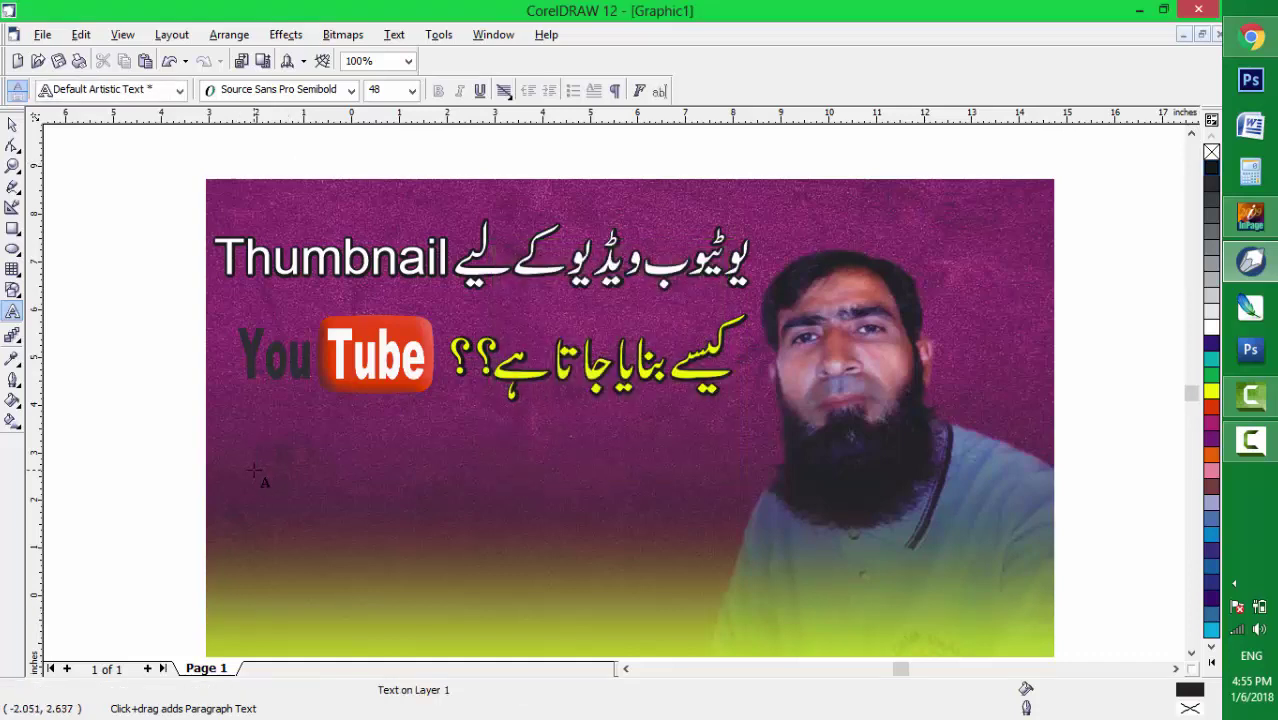
type("How ")
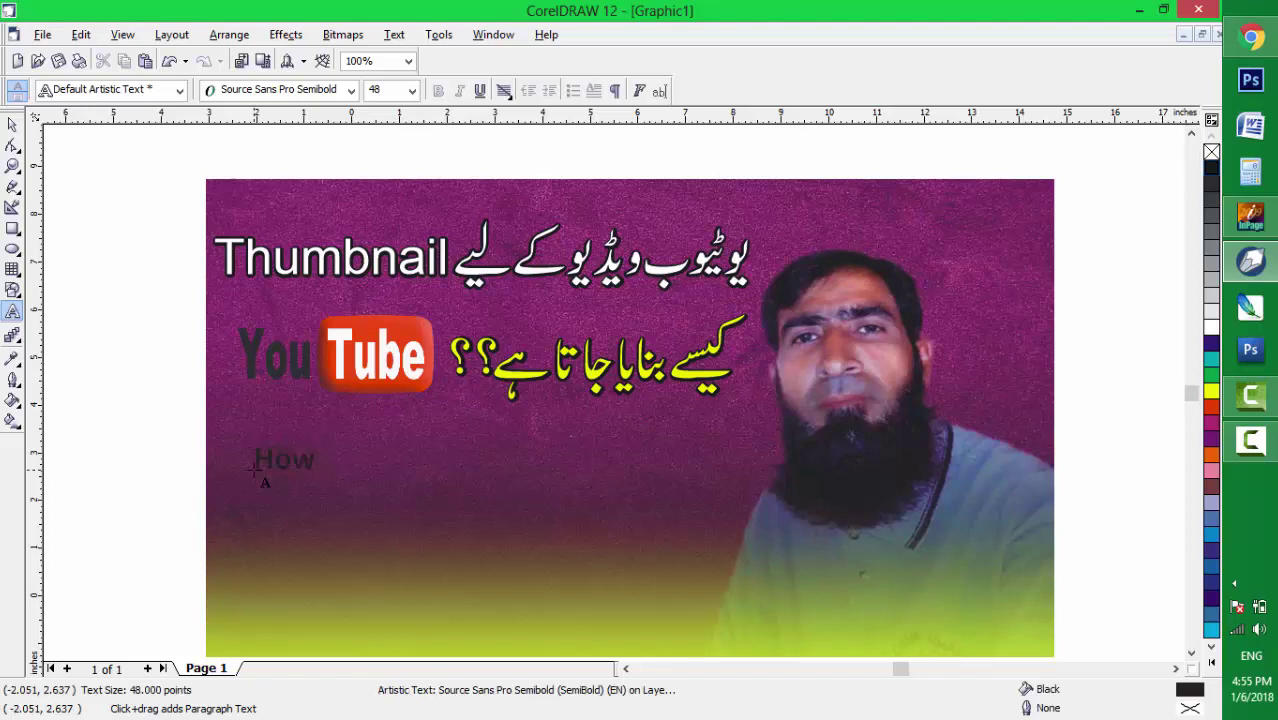
type("To Creat")
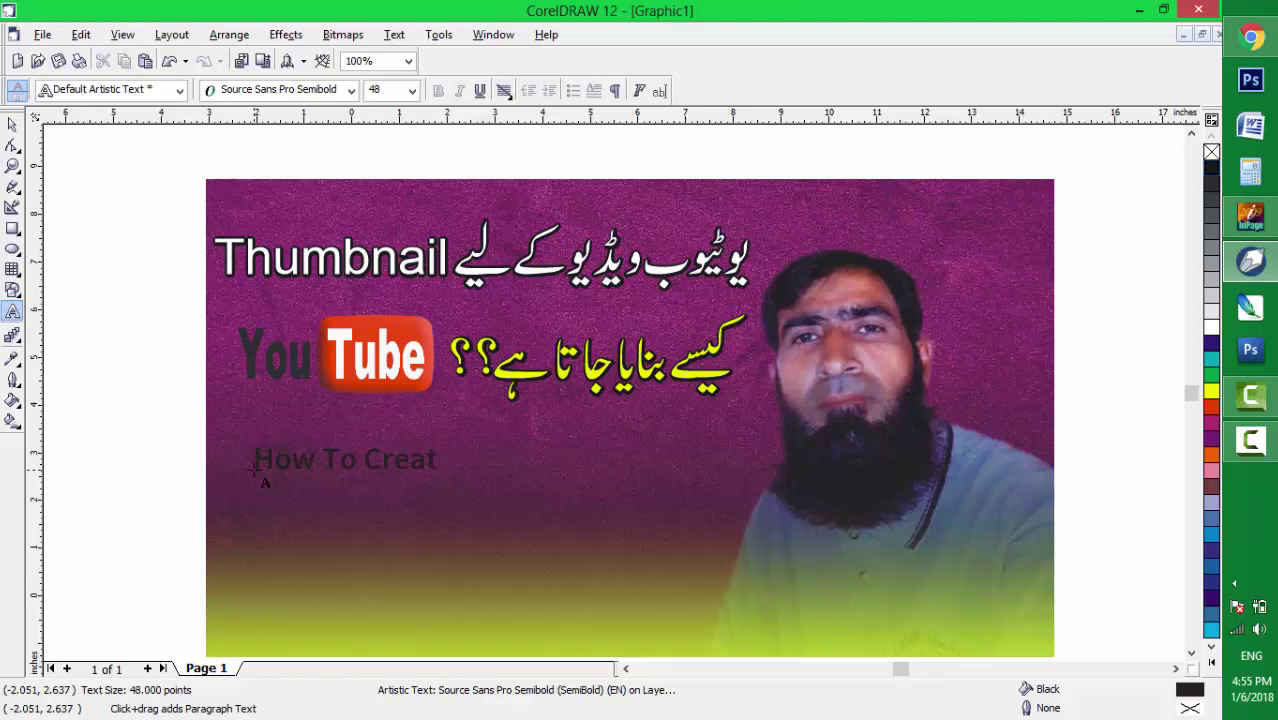
left_click(120, 506)
left_click(391, 460)
right_click(391, 460)
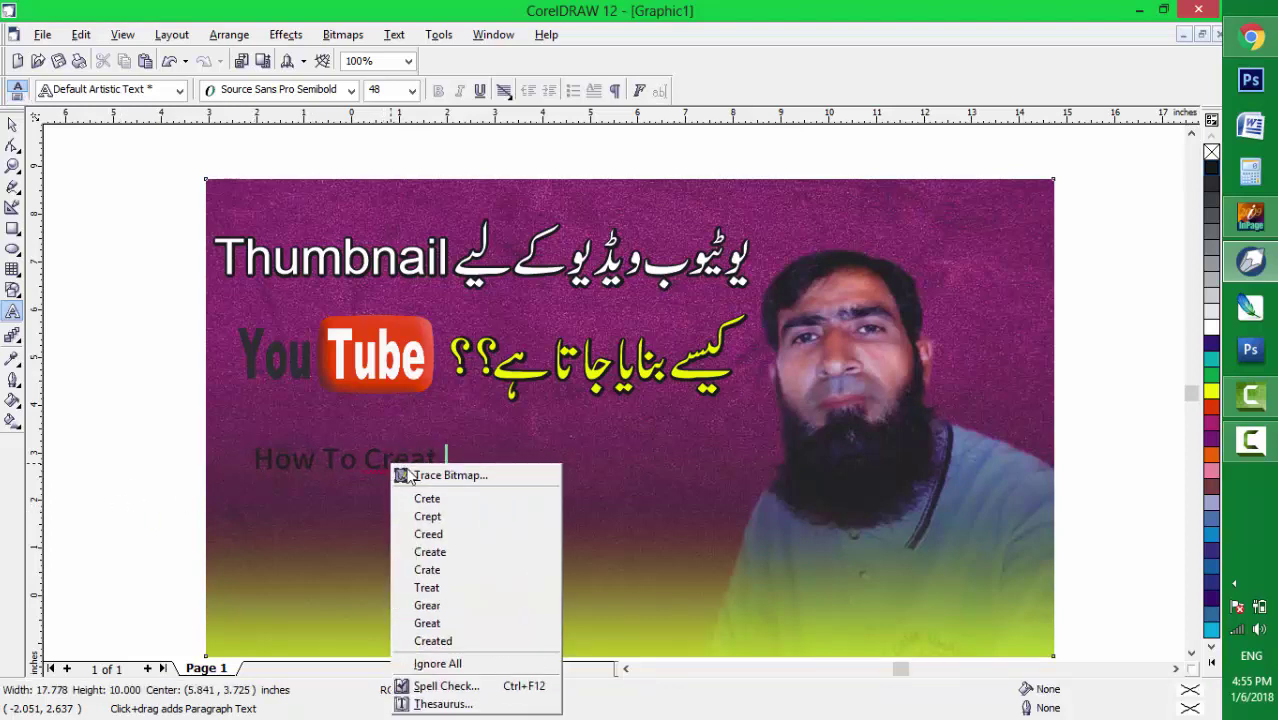
left_click(417, 498)
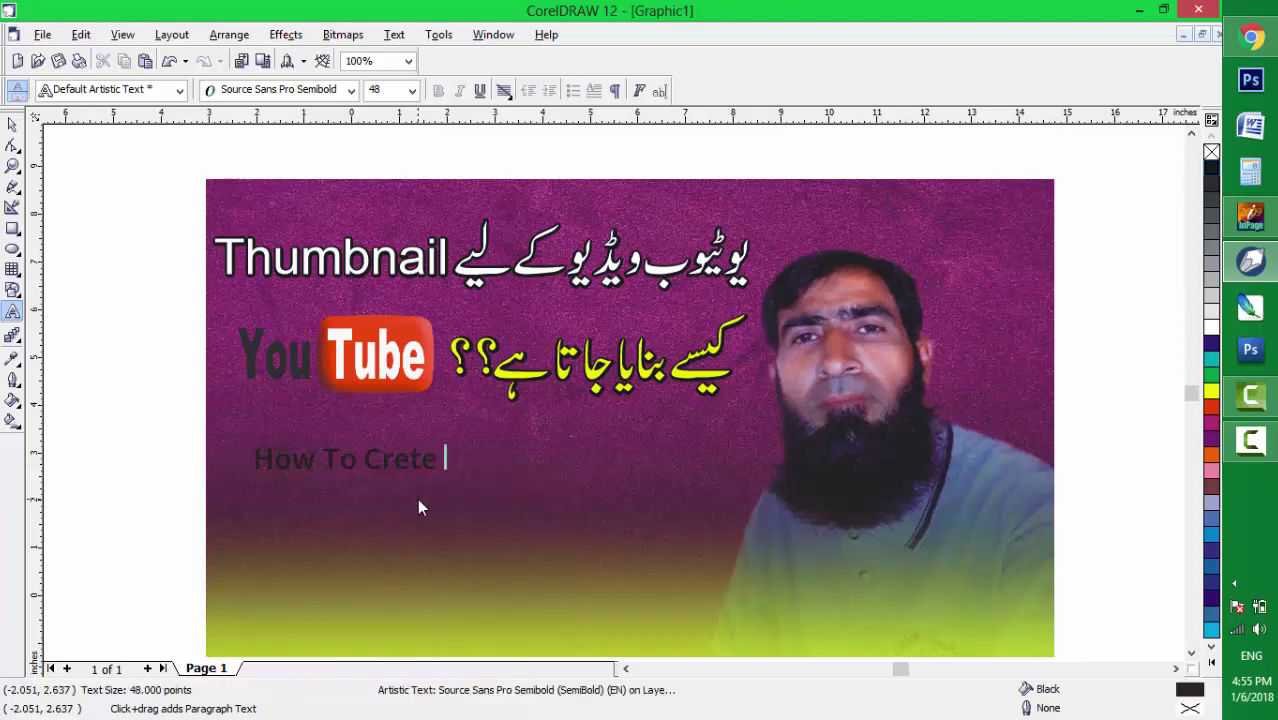
left_click(200, 360)
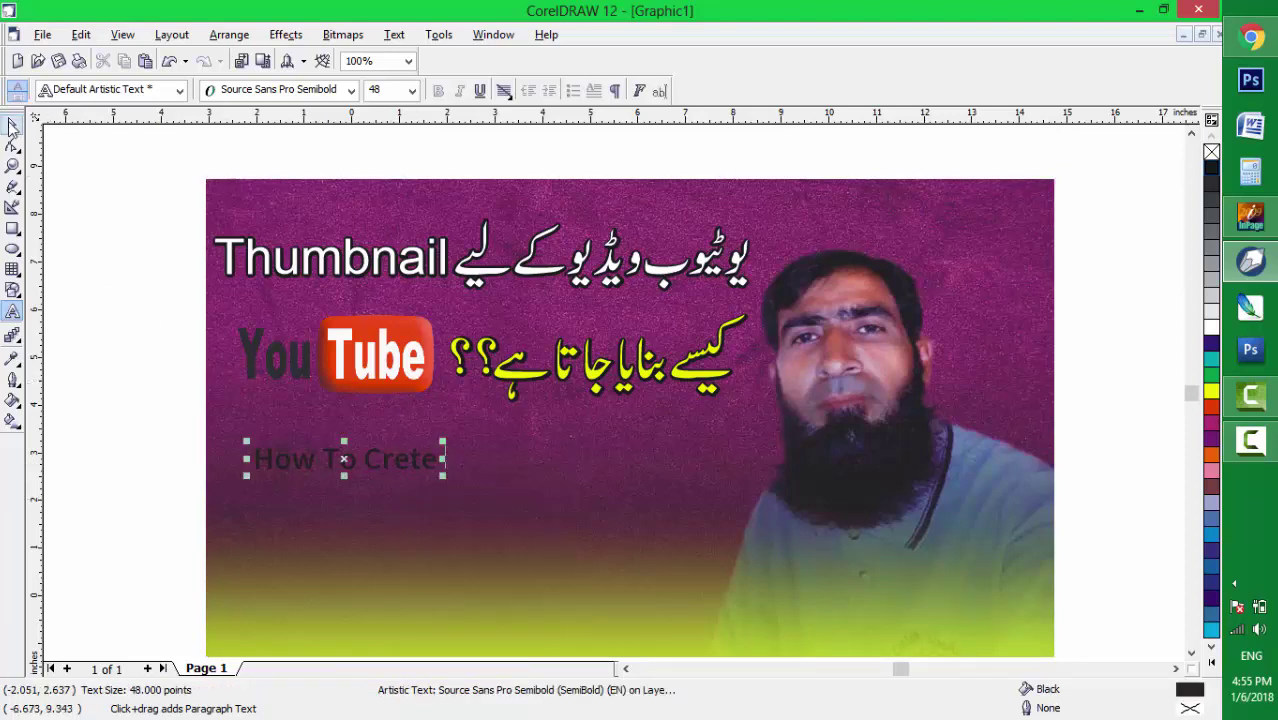
Enlarge the "How To Crete" text to about 115 pt beneath the logo and Urdu line, and fill it with white
left_click(12, 124)
key("F10")
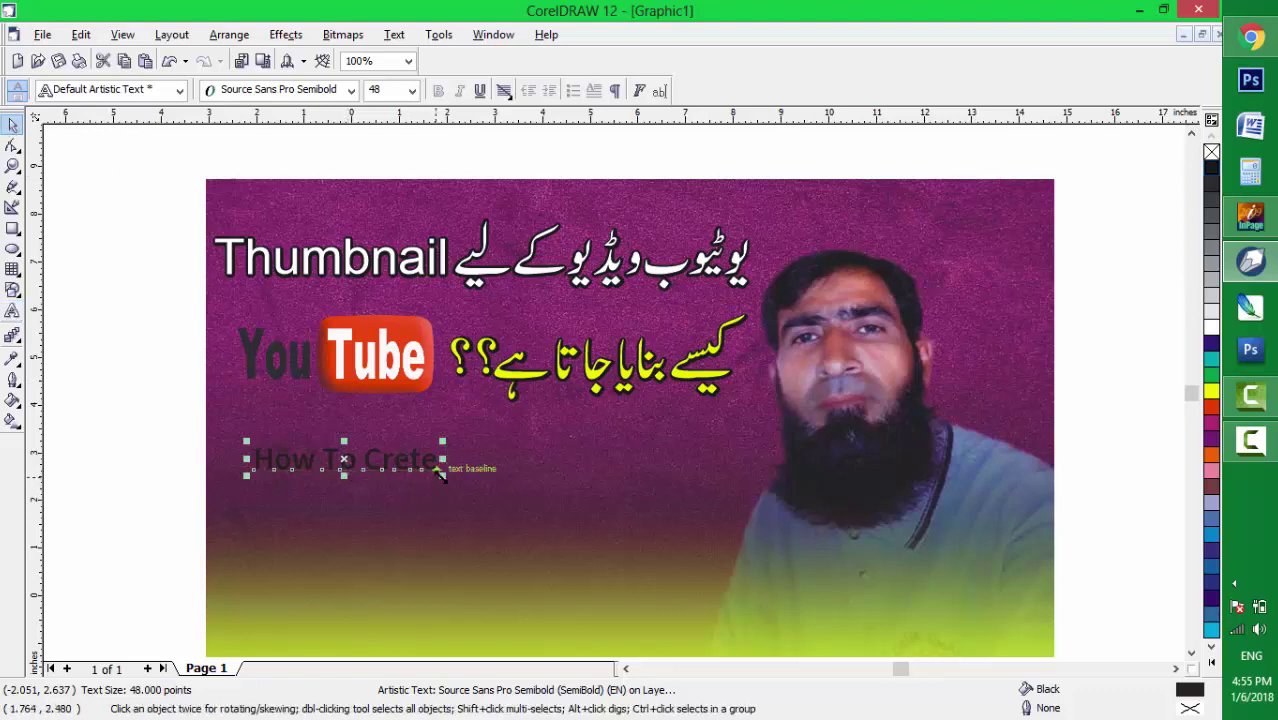
left_click_drag(448, 478, 701, 537)
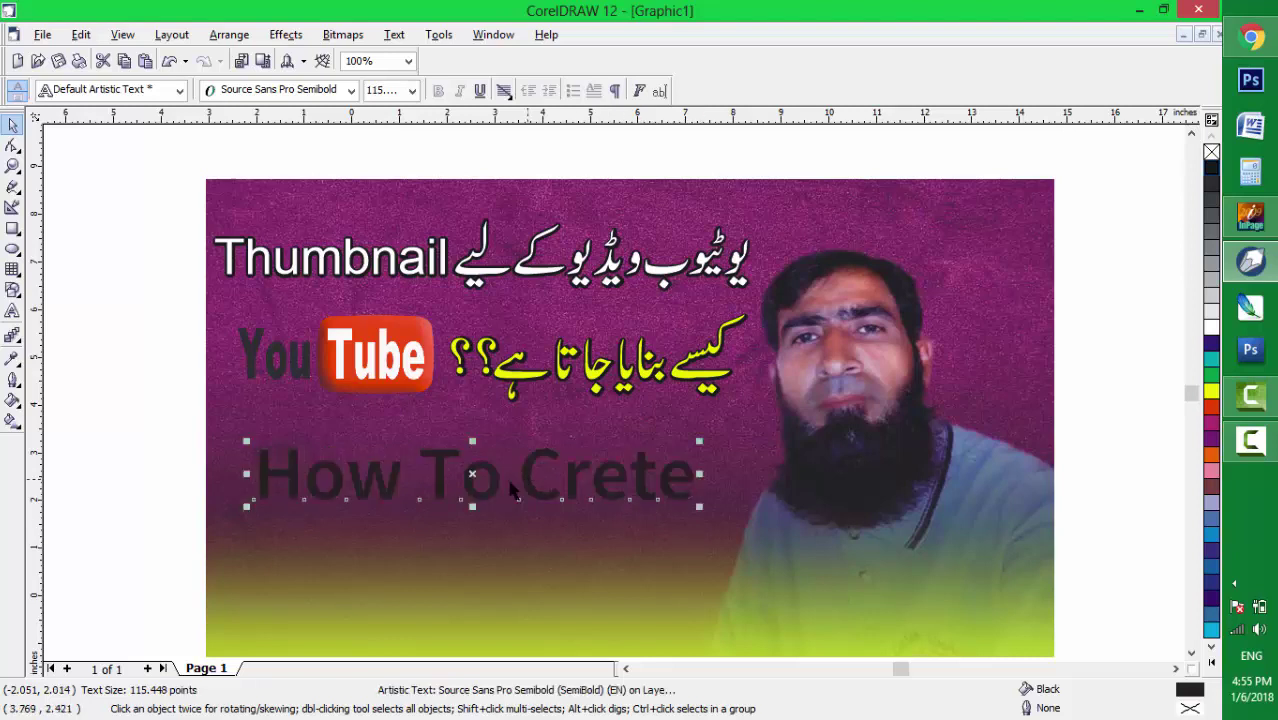
left_click_drag(289, 478, 271, 474)
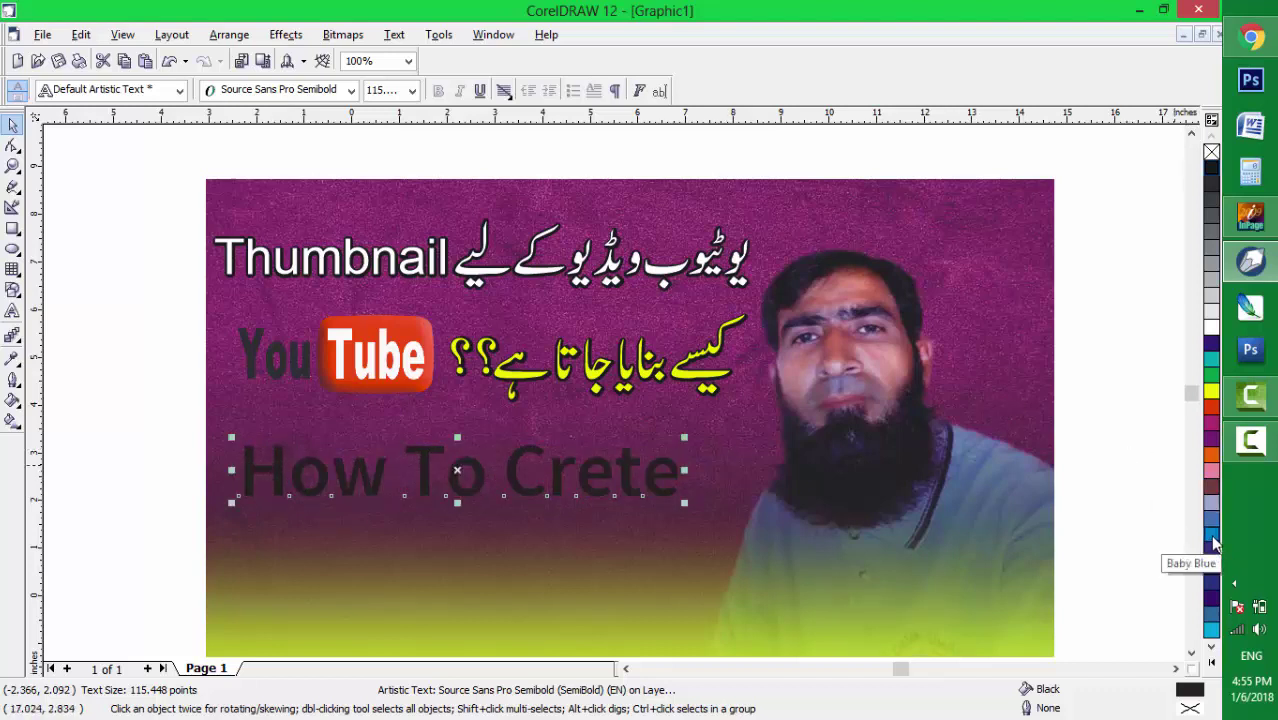
left_click(1210, 328)
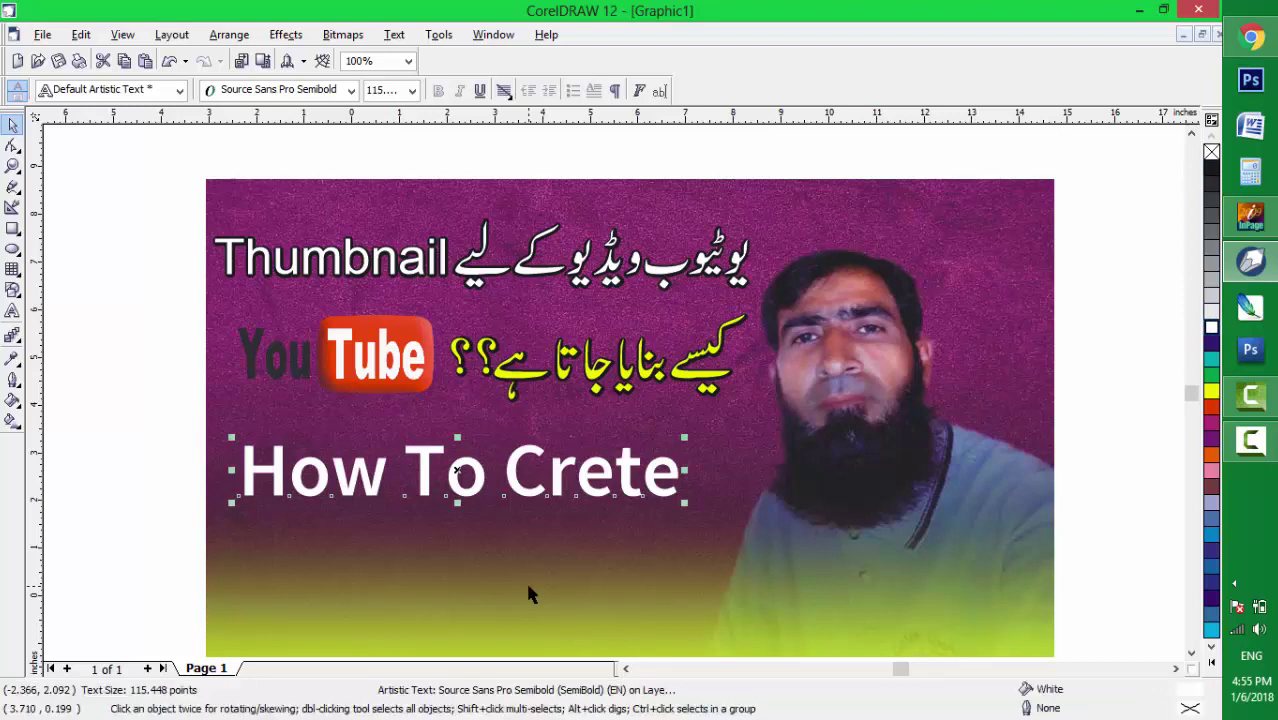
Duplicate the white "How To Crete" text and place the copy 1 inch straight below the original
key("KP_Add")
key("Left")
key("Left")
key("Left")
key("Left")
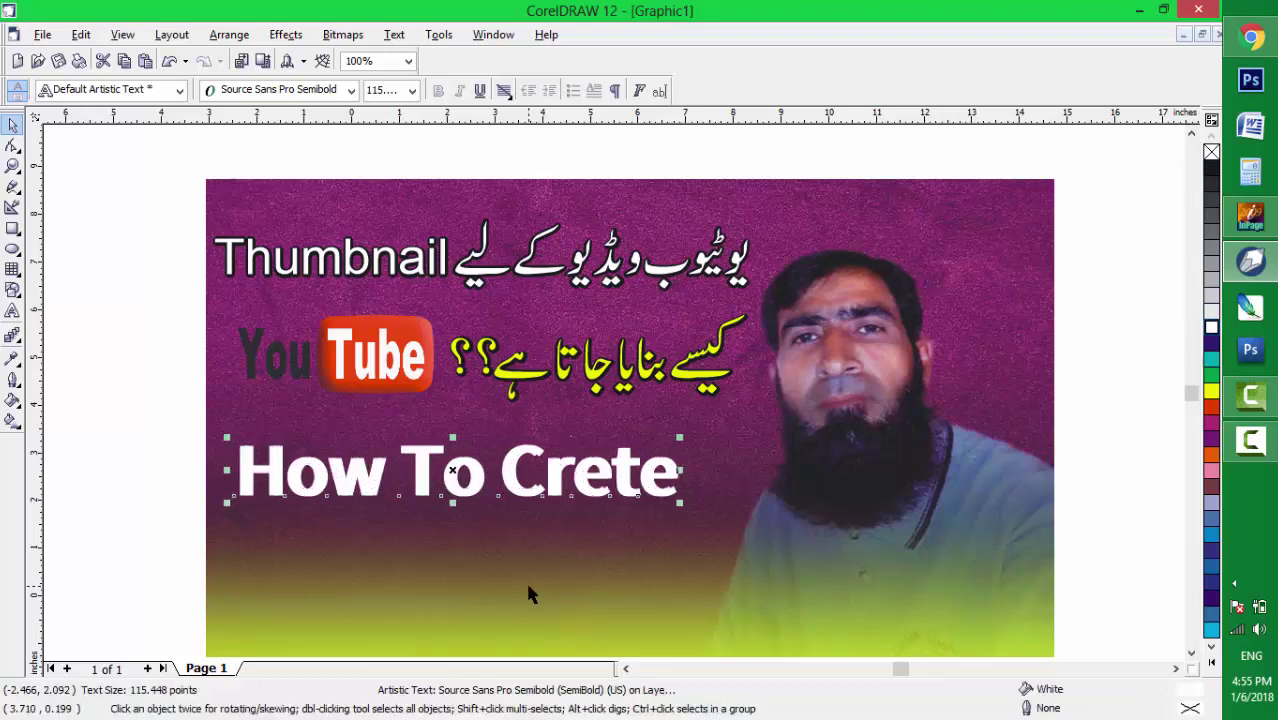
key("Right")
key("Right")
key("Right")
key("Right")
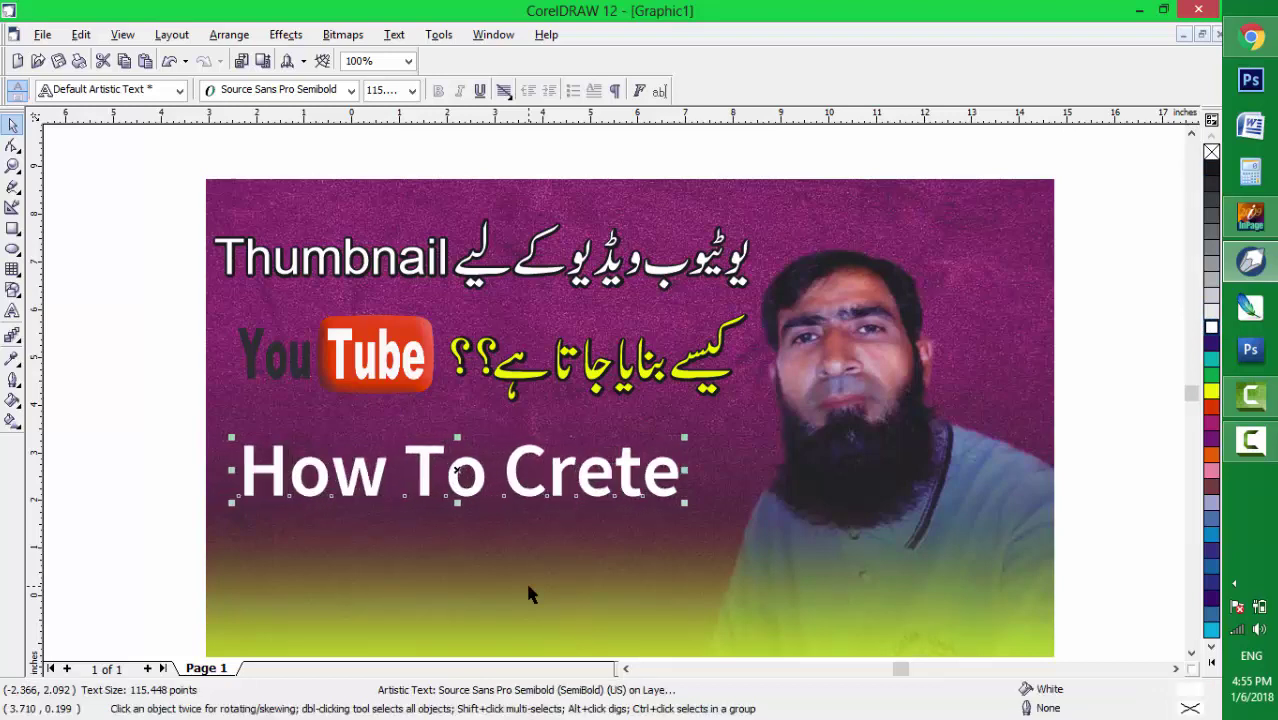
key("Down")
key("Down")
key("Down")
key("Down")
key("Down")
key("Down")
key("Down")
key("Down")
key("Down")
key("Down")
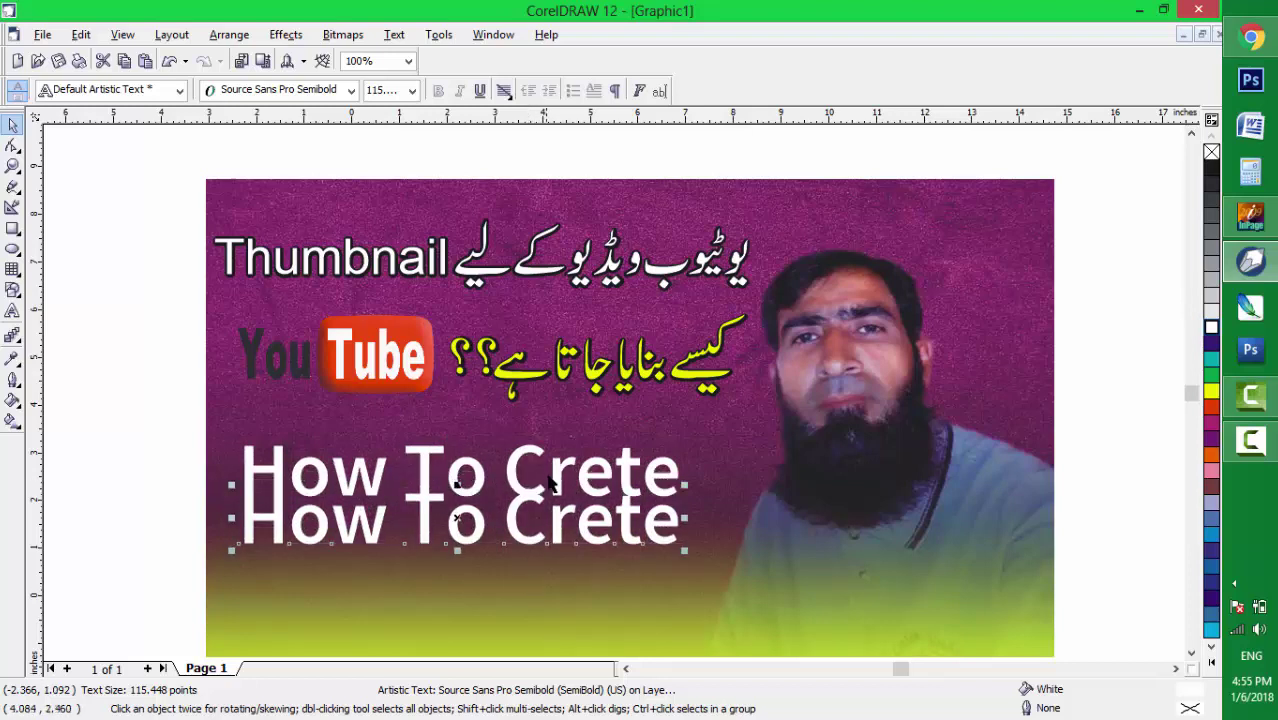
Fill the original, upper "How To Crete" text with black
key("Up")
key("Up")
key("Up")
key("Up")
key("Up")
key("Up")
key("Up")
key("Up")
key("Up")
key("Up")
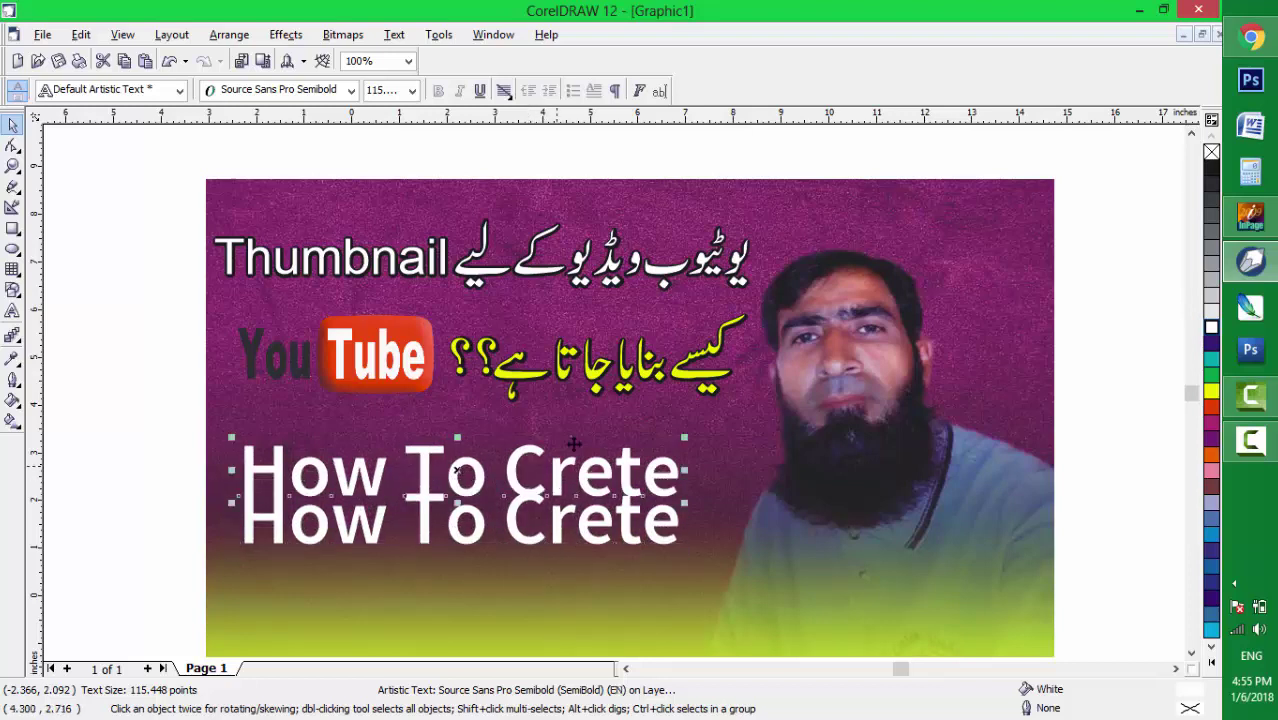
left_click(1212, 168)
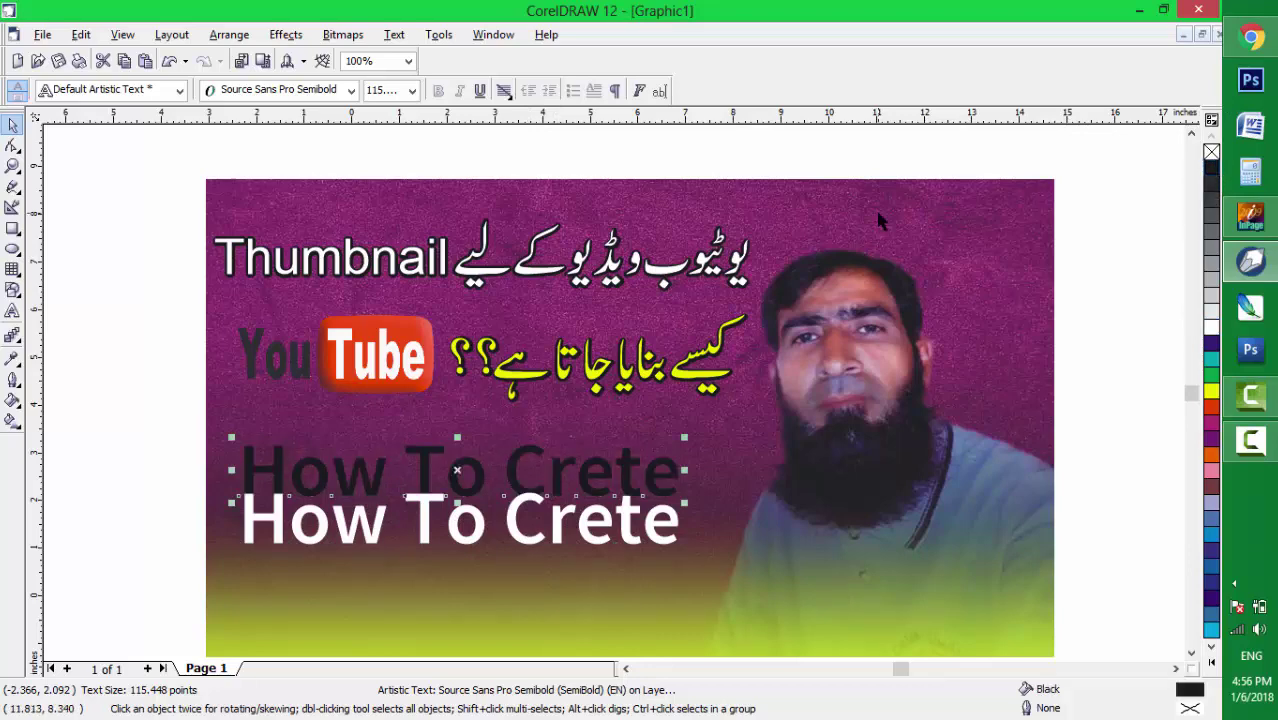
Give the upper "How To Crete" text an 8.0 pt black outline with bevelled corners, placed behind the fill
key("F12")
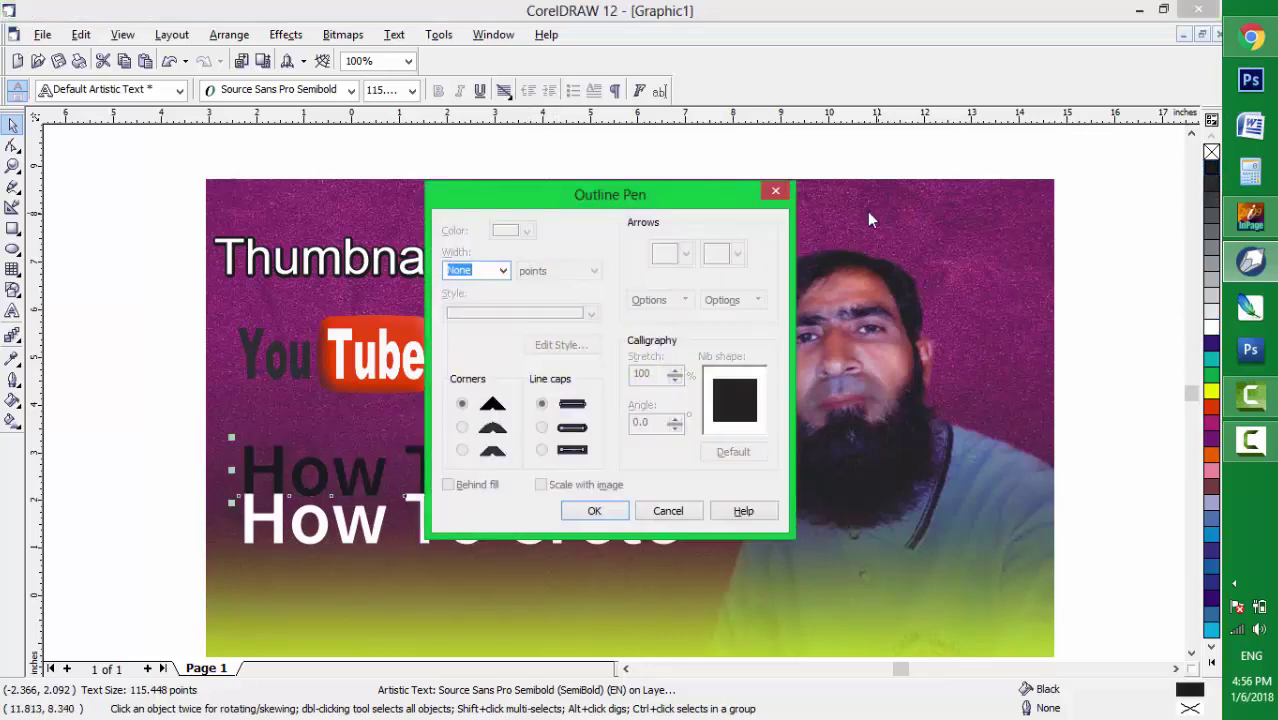
left_click(503, 270)
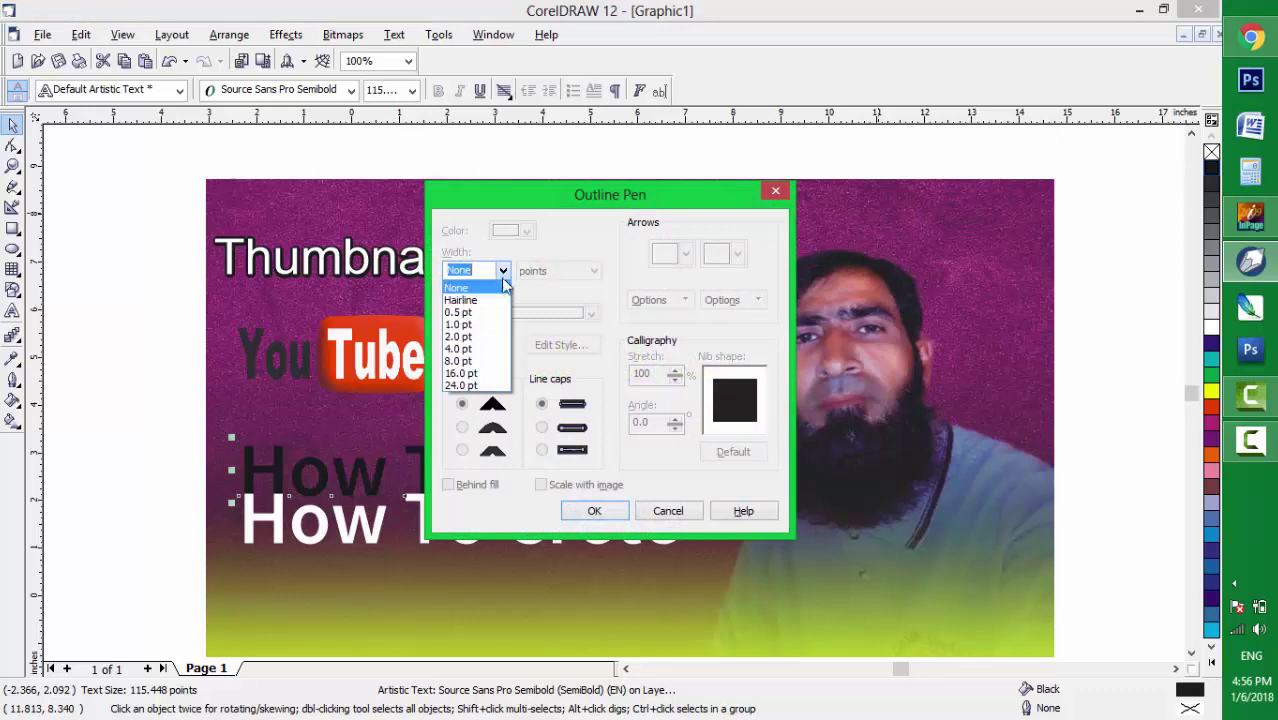
left_click(470, 361)
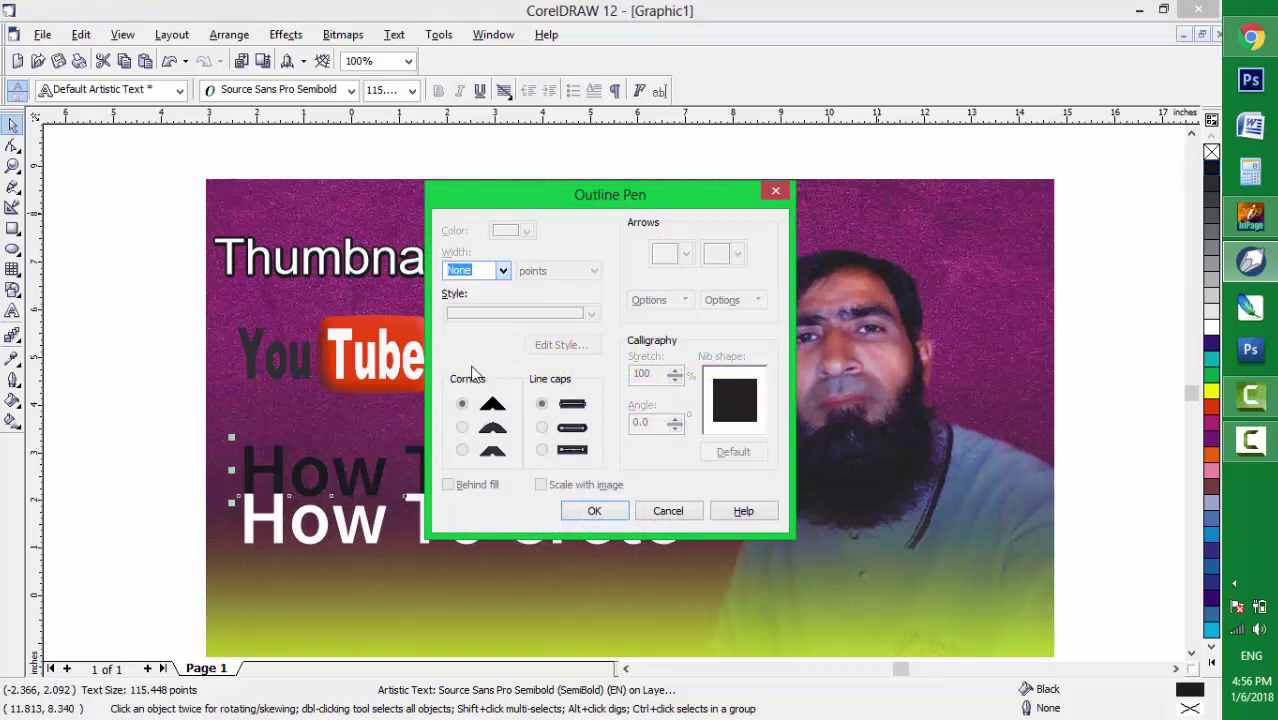
left_click(462, 451)
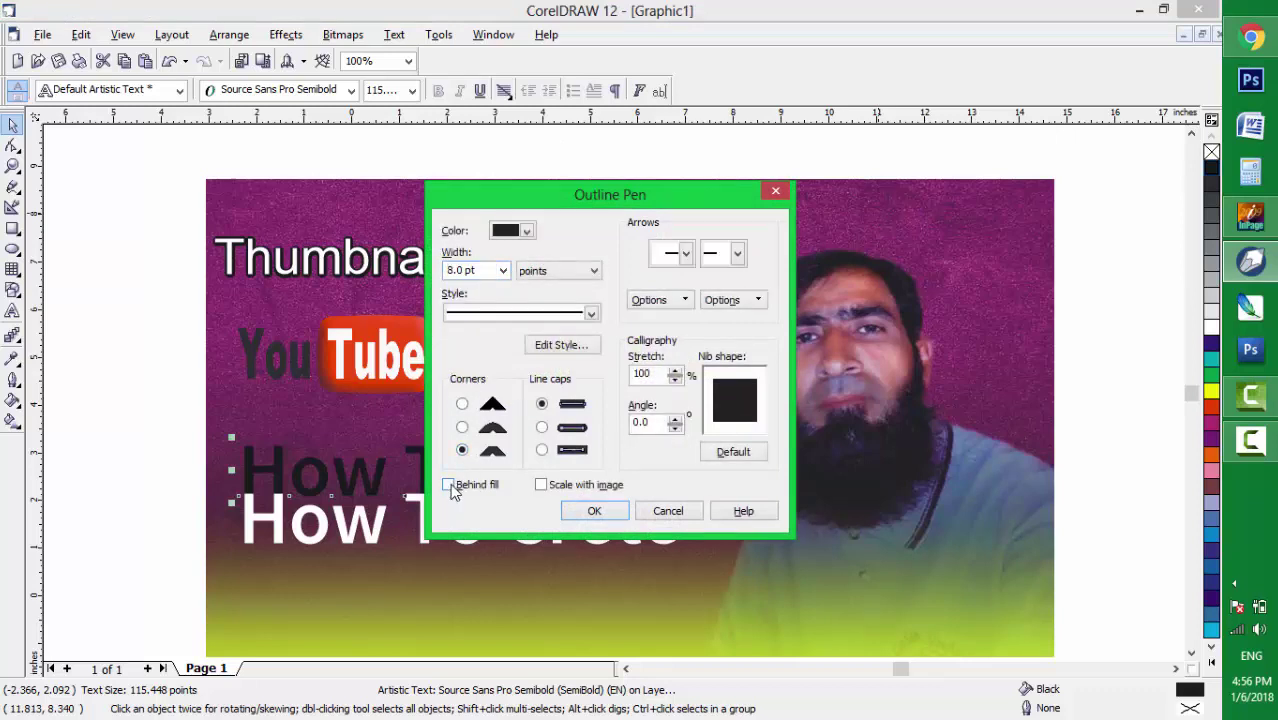
left_click(449, 485)
left_click(586, 512)
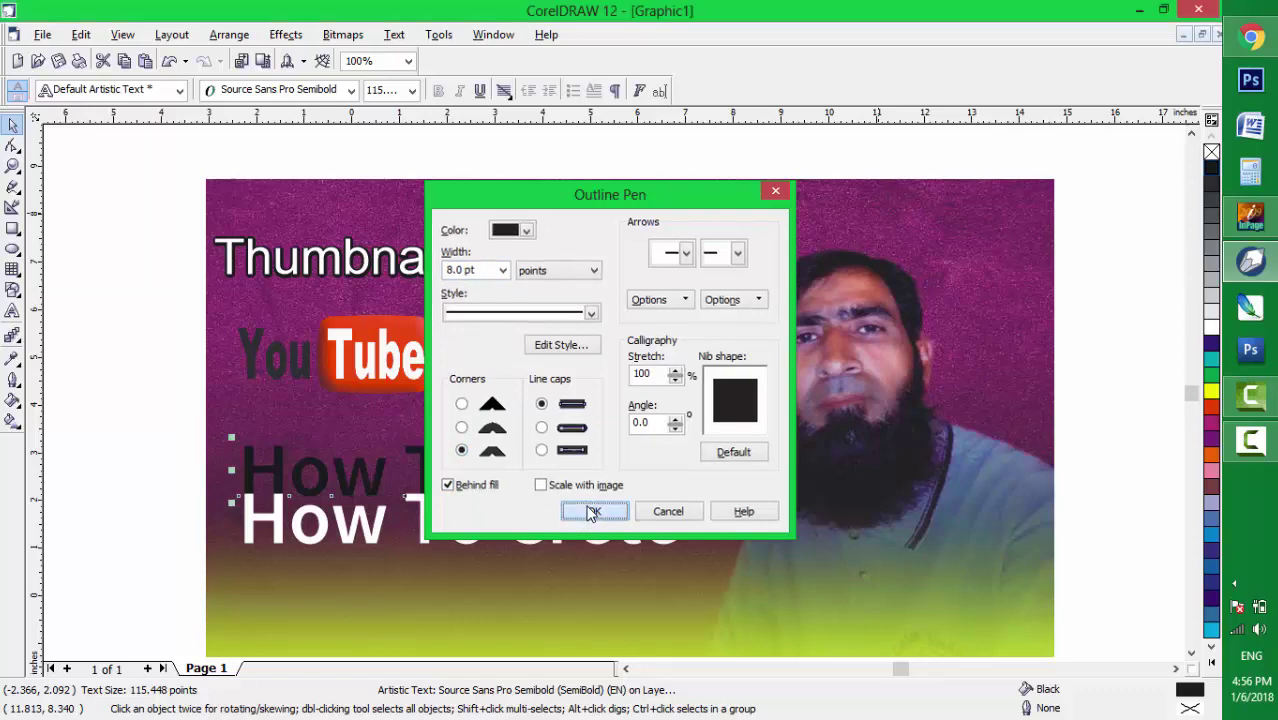
Align the outlined black "How To Crete" text centrally behind its white copy and group the two objects
left_click(517, 535, "shift")
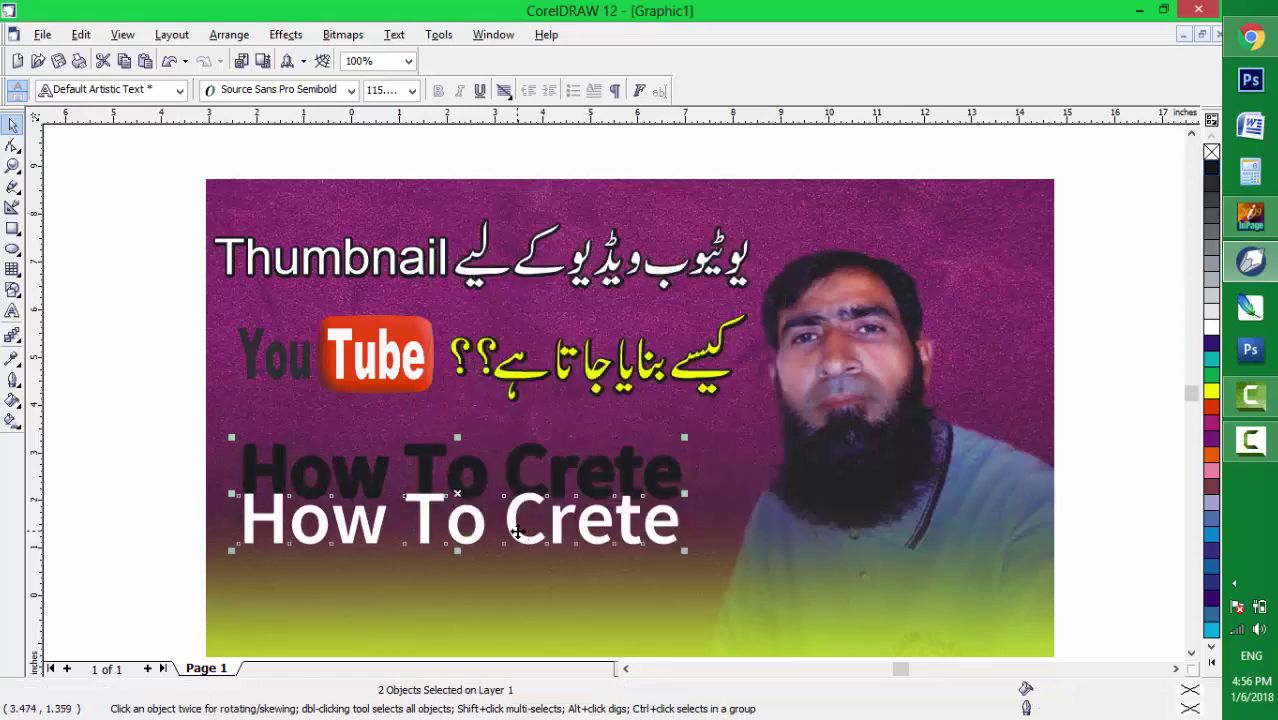
key("c")
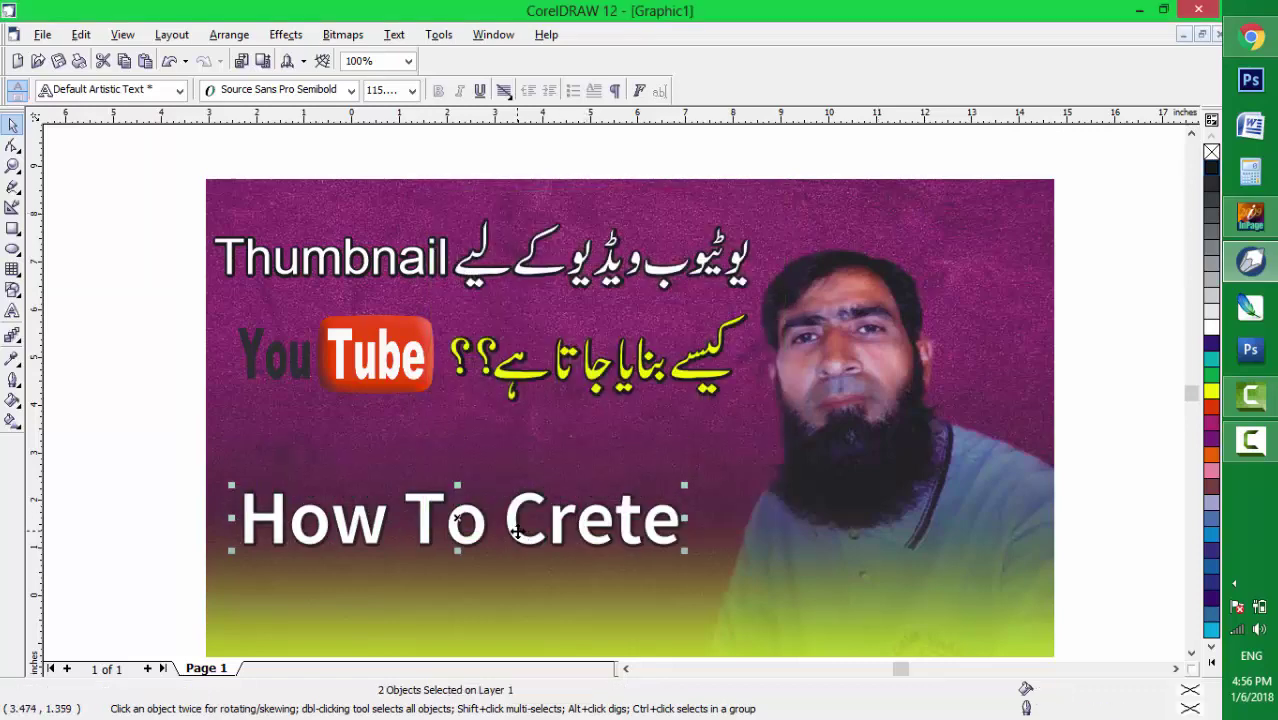
key("ctrl+g")
Move the "How To Crete" group up and slightly left, centring it at about 2.05, 2.52 inches beneath the YouTube logo
key("Up")
key("Up")
key("Up")
key("Up")
key("Up")
key("Up")
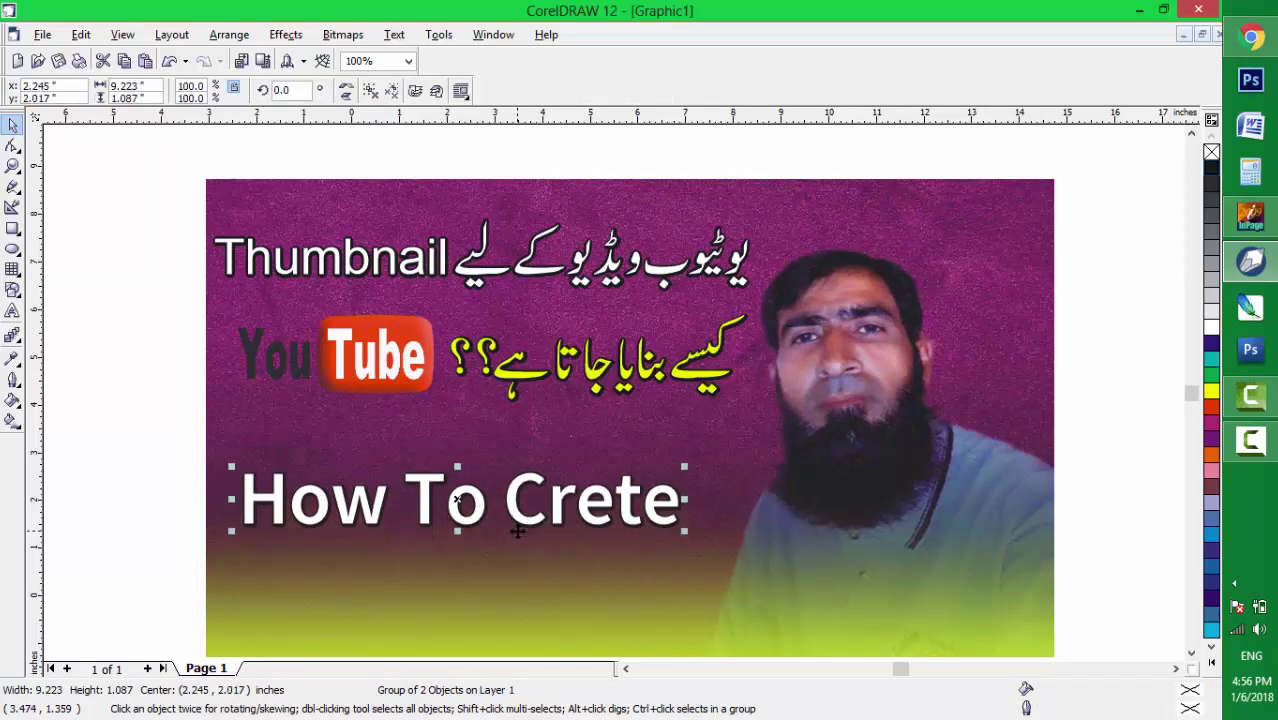
key("Up")
key("Up")
key("Up")
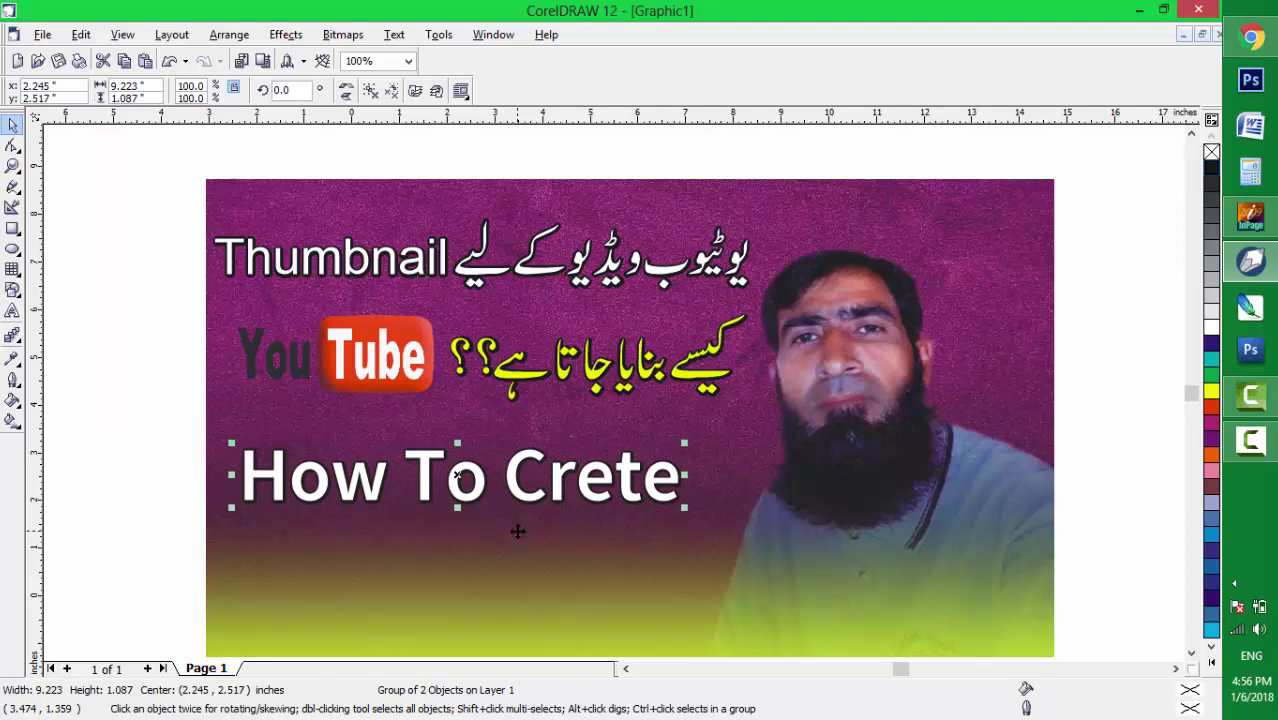
key("Left")
key("Left")
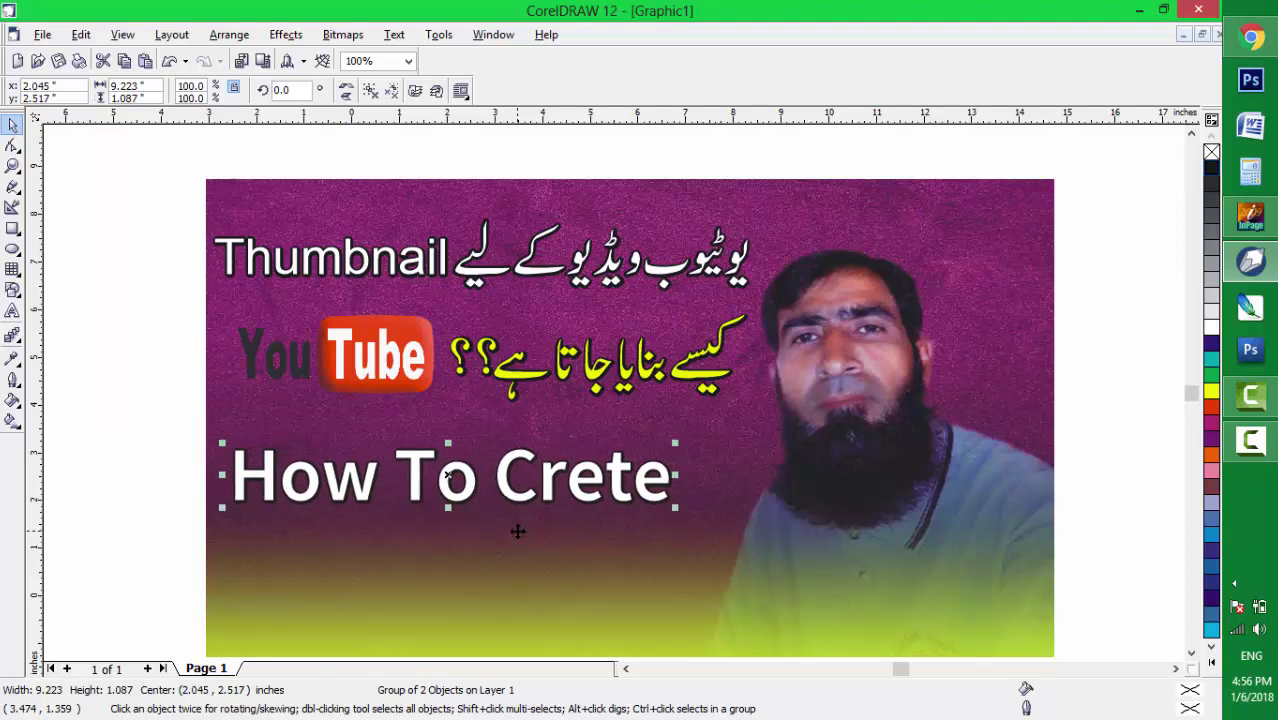
left_click(124, 343)
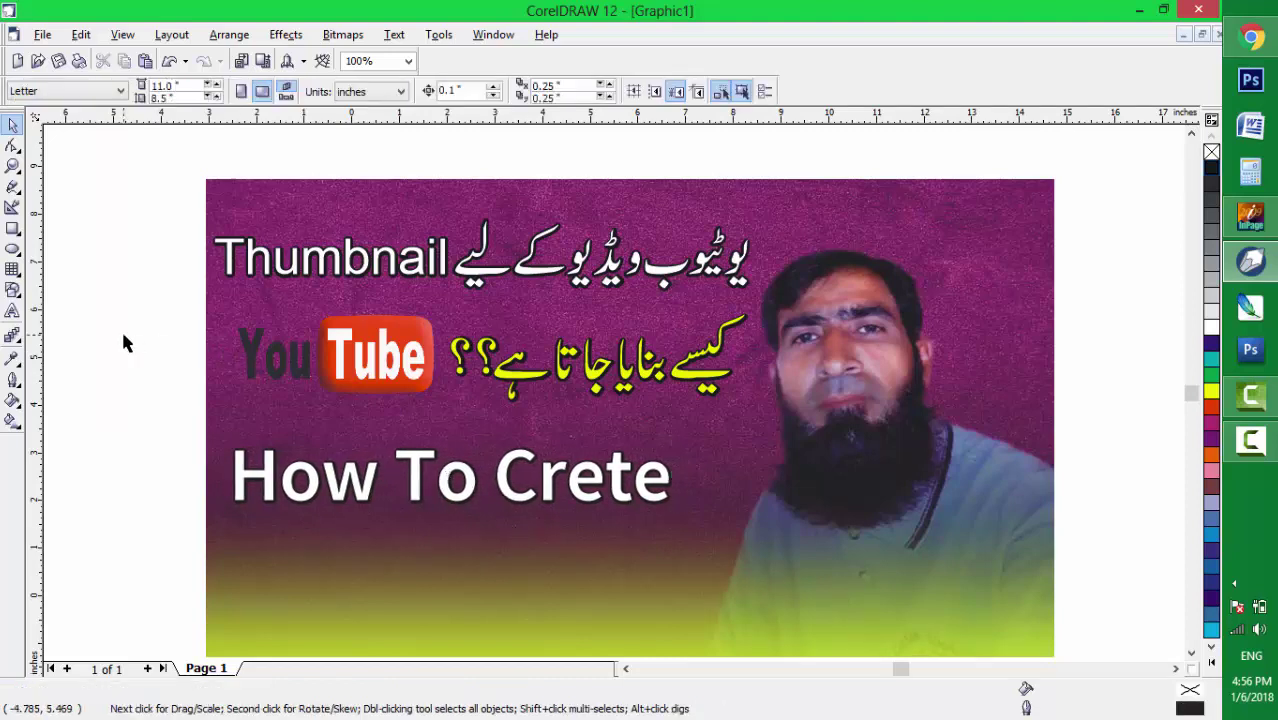
Add the artistic text "Attractive Thumbnail" below "How To Crete", using the spelling suggestion for its first word
left_click(12, 312)
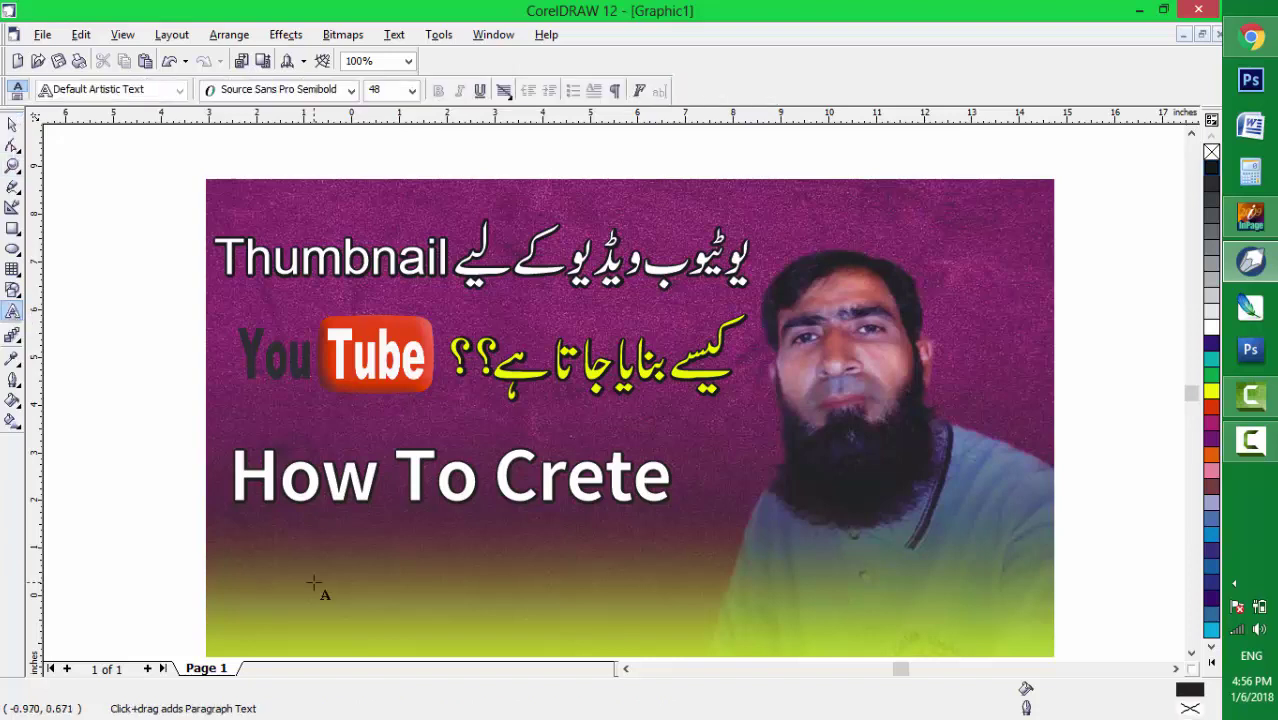
left_click(261, 560)
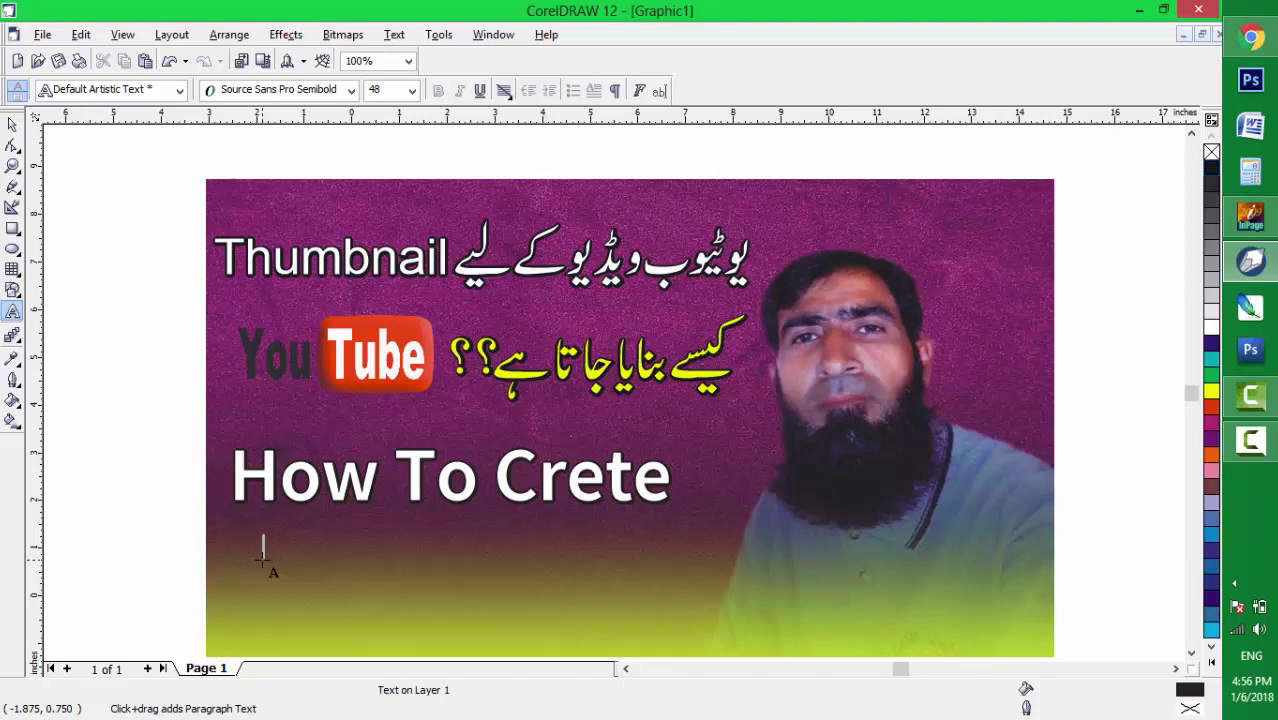
type("Attr")
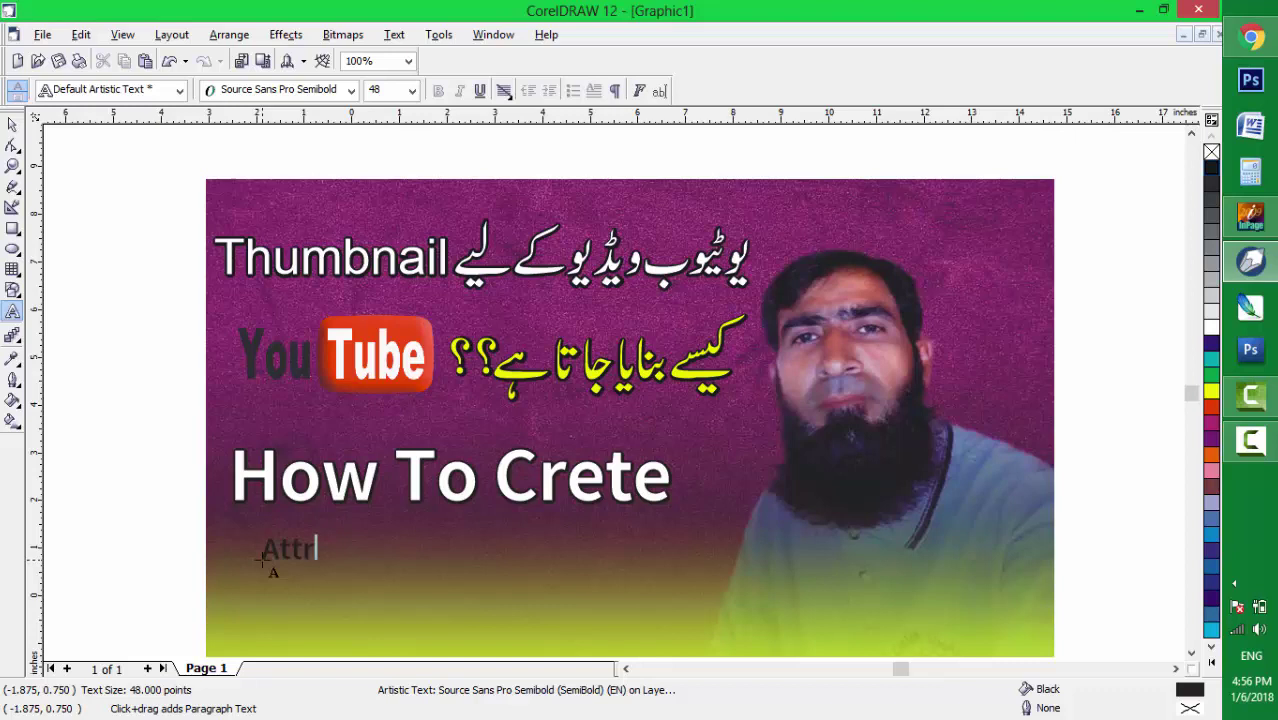
type("ictive")
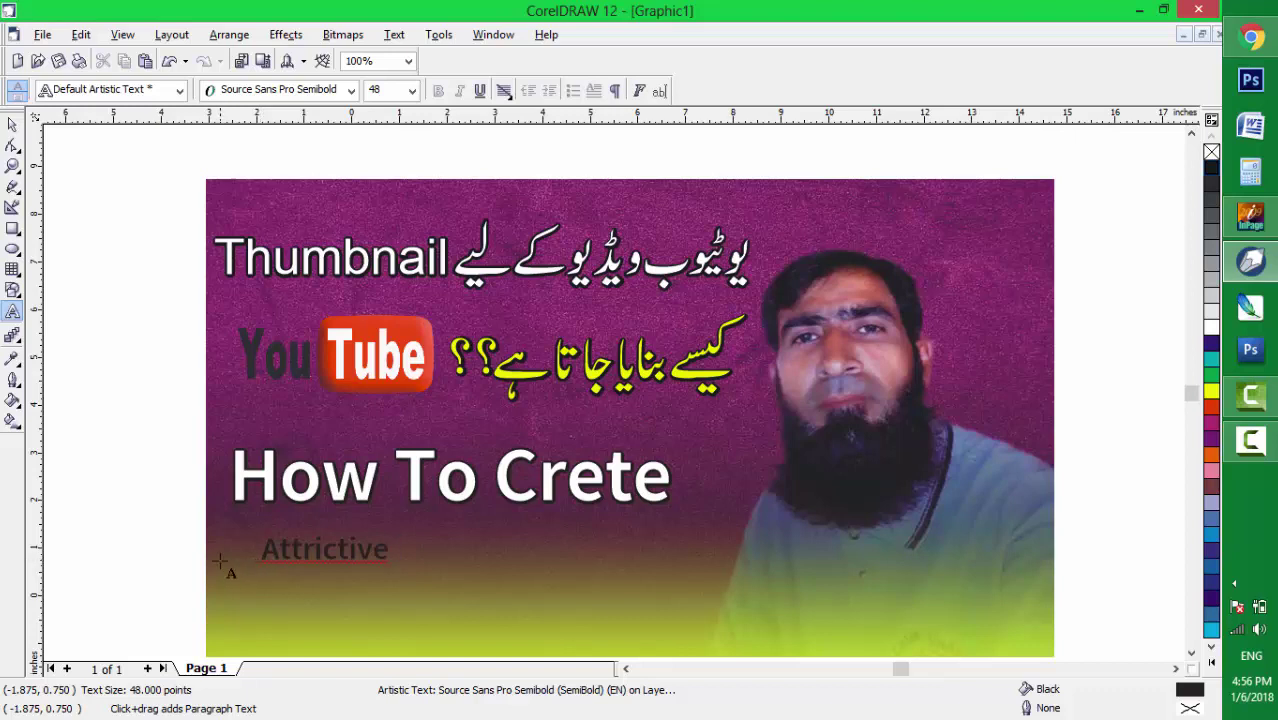
left_click(309, 556)
right_click(309, 557)
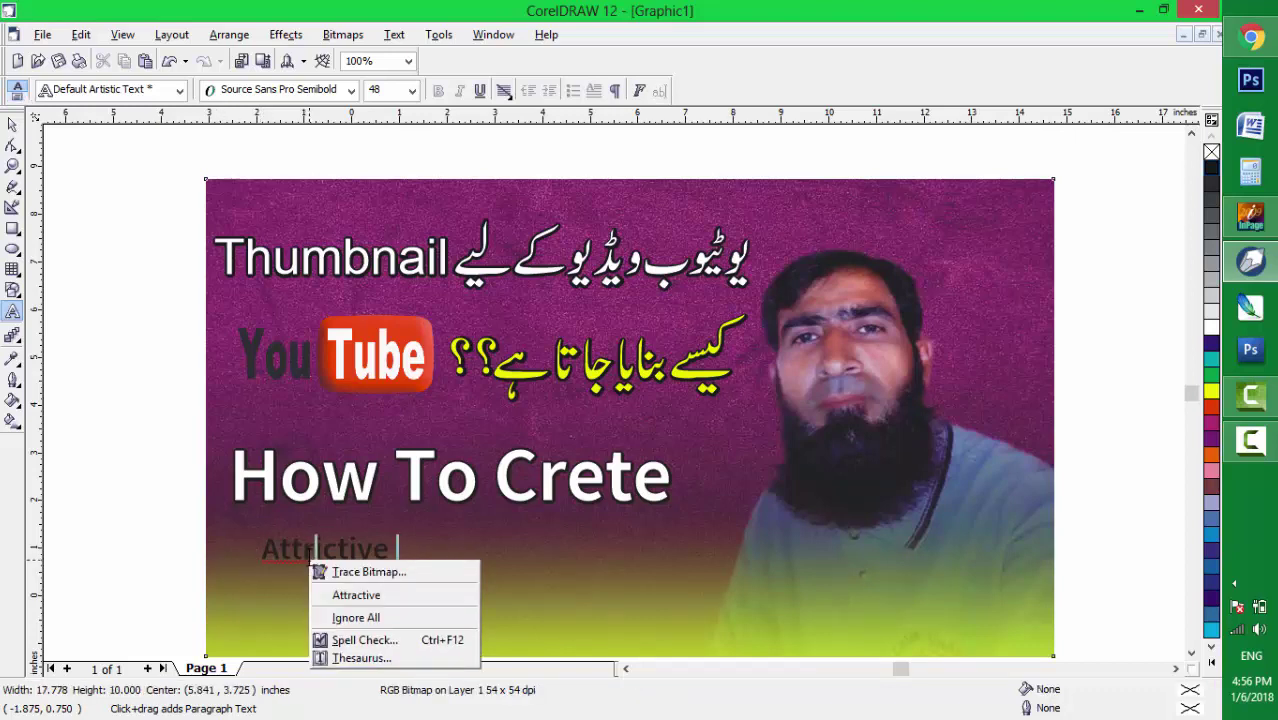
left_click(345, 595)
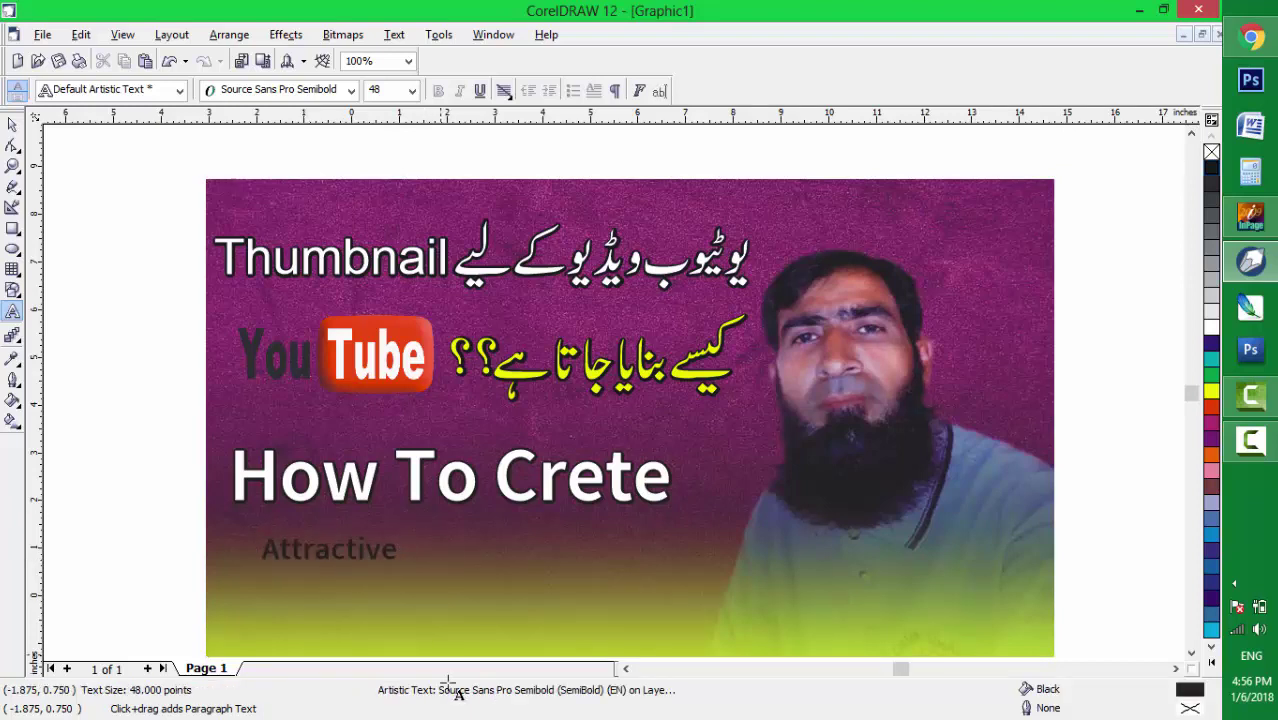
type("Thumb")
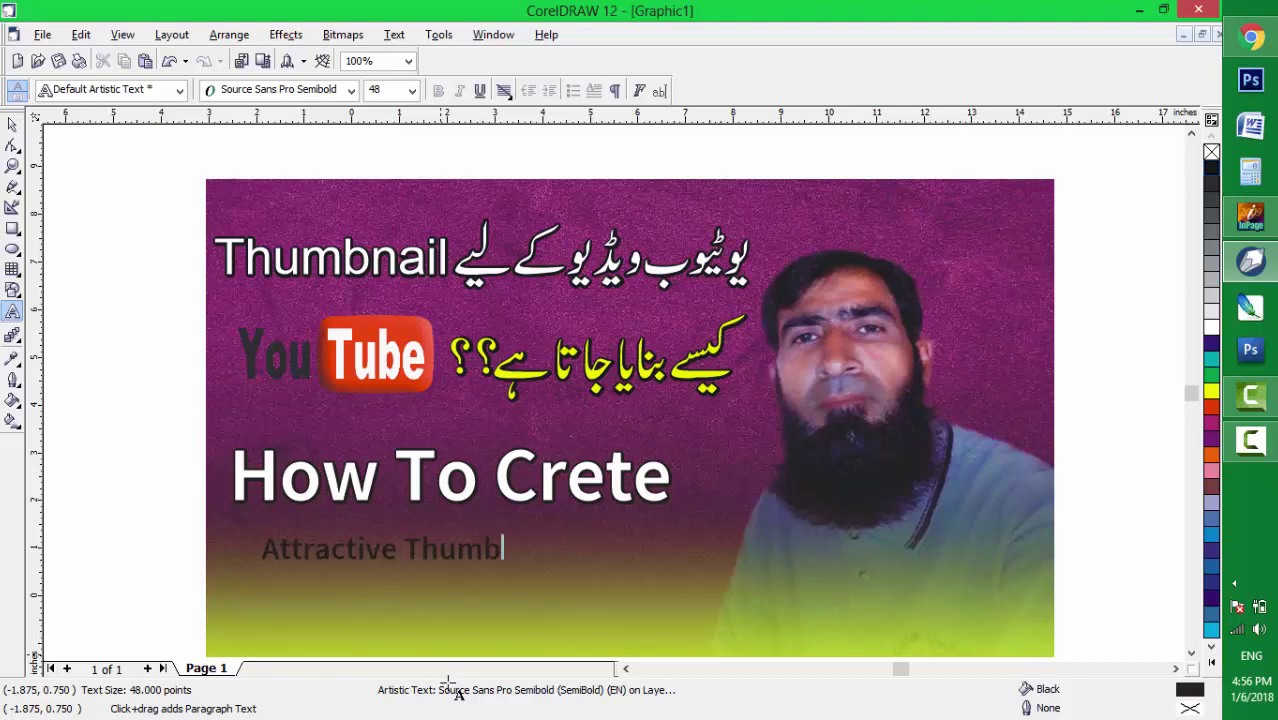
type("nail")
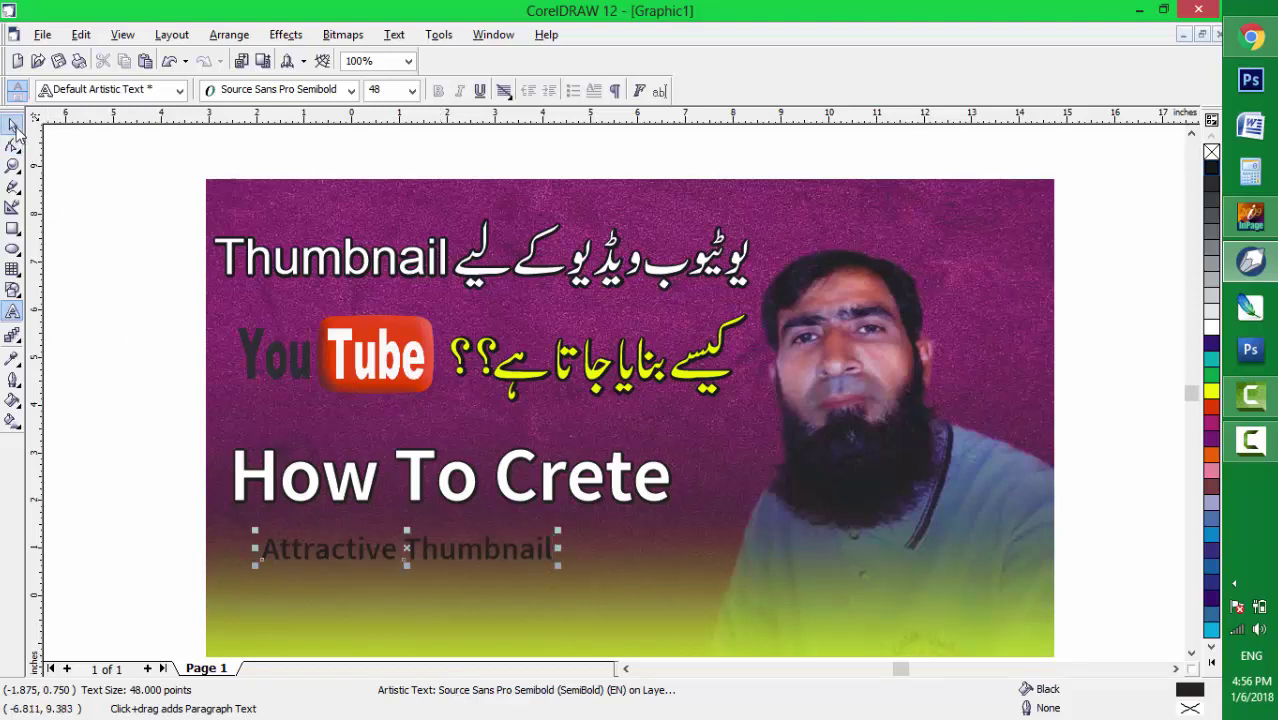
Enlarge the "Attractive Thumbnail" text proportionally to about 86 pt, extending it to the background image's left edge
left_click(13, 125)
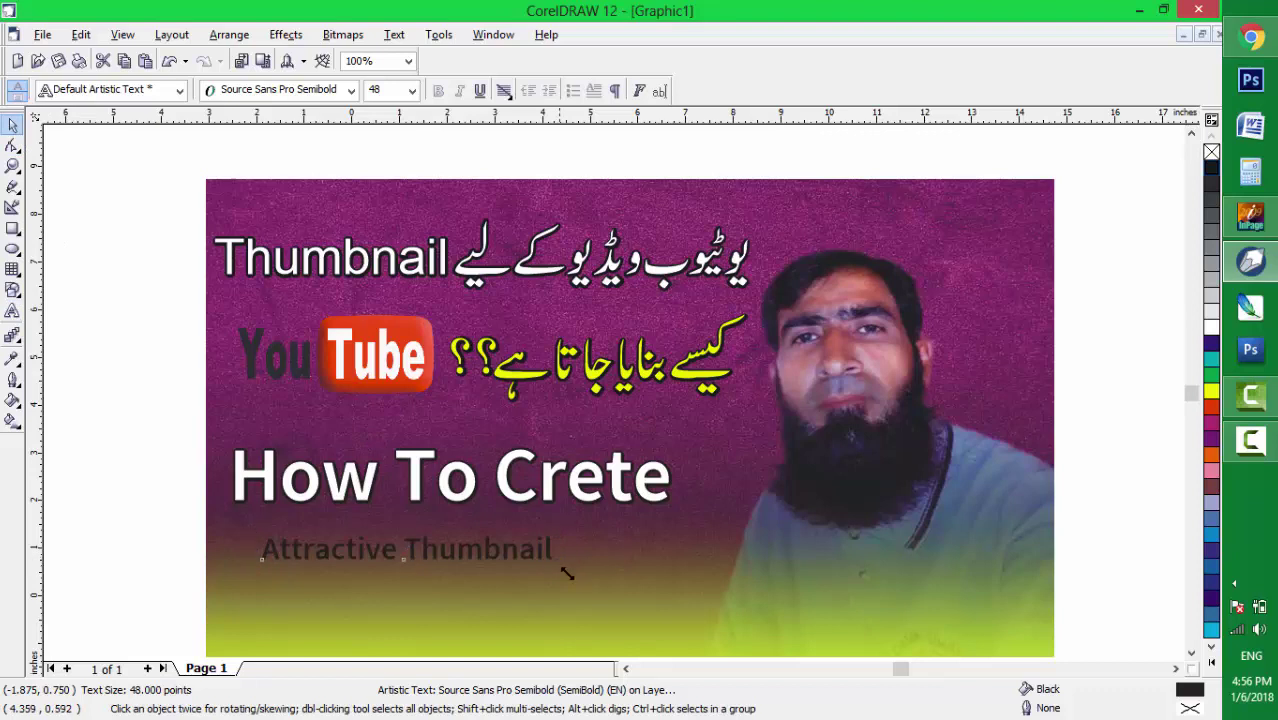
left_click_drag(566, 573, 738, 651)
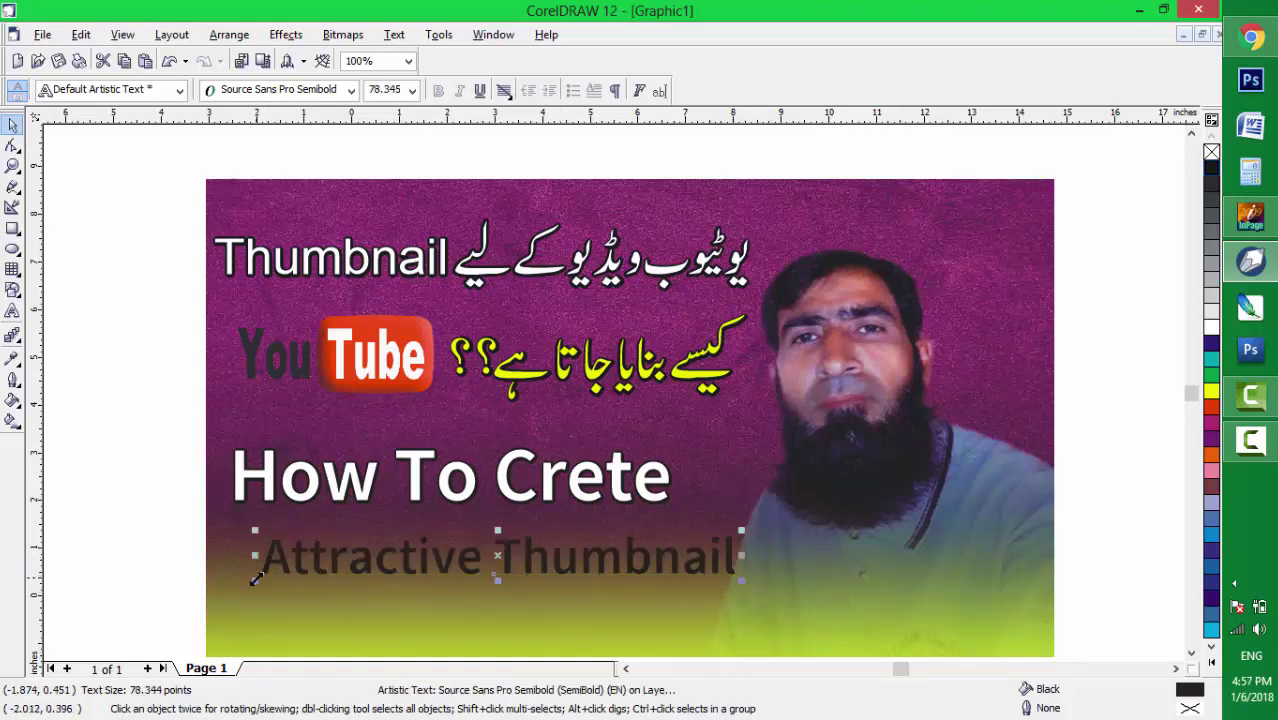
left_click_drag(255, 578, 209, 605)
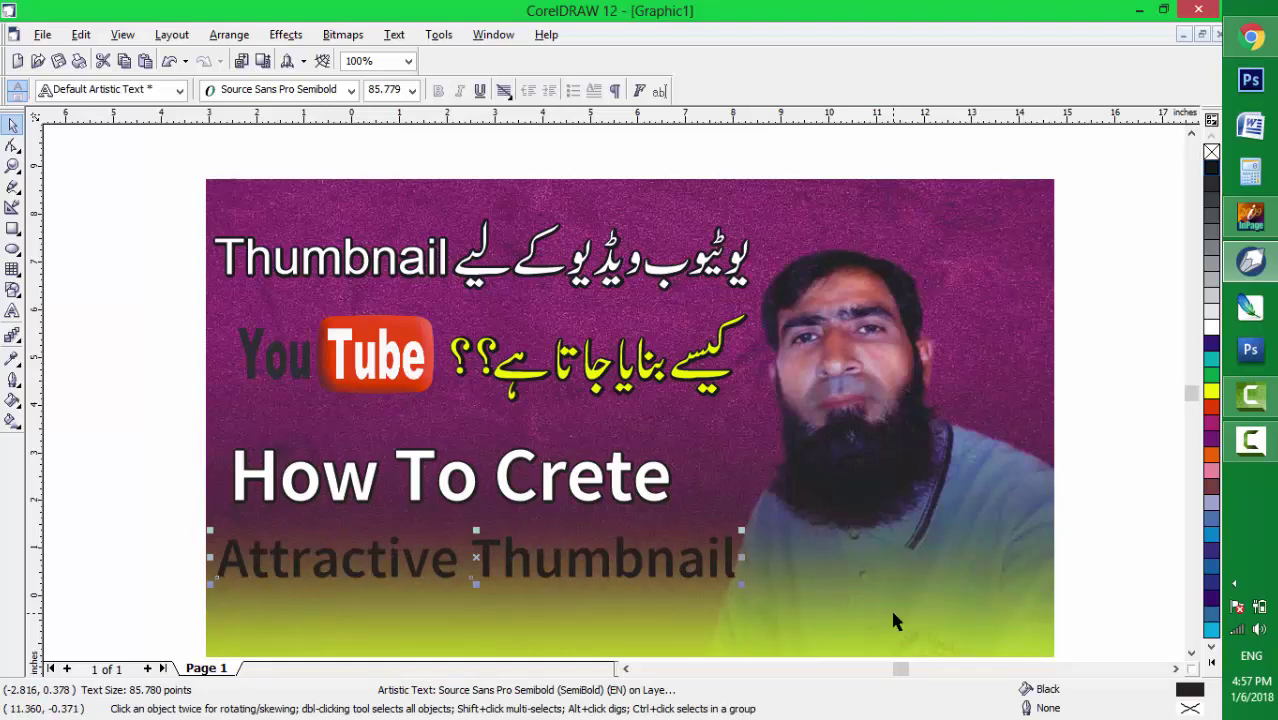
Duplicate the "Attractive Thumbnail" text, move the copy 0.9 inch straight down and fill it with Baby Blue
key("ctrl+c")
key("ctrl+v")
key("Down")
key("Down")
key("Down")
key("Down")
key("Down")
key("Down")
key("Down")
key("Down")
key("Down")
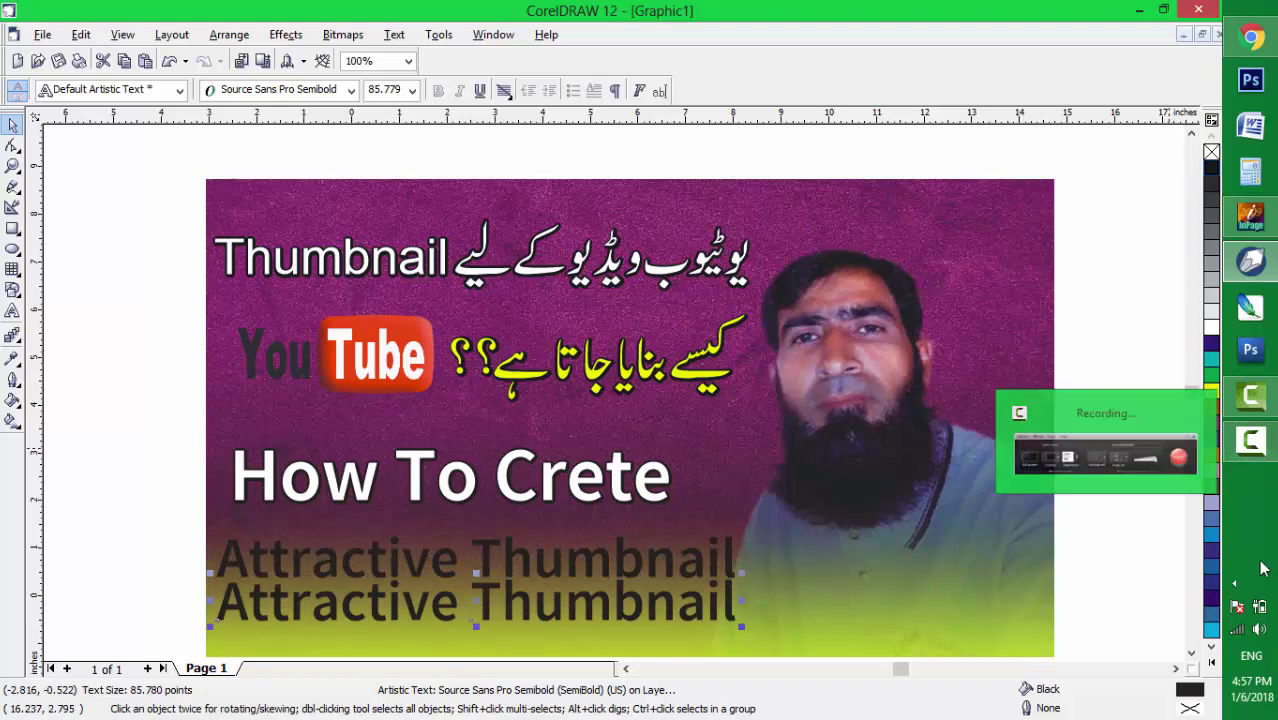
left_click(1212, 540)
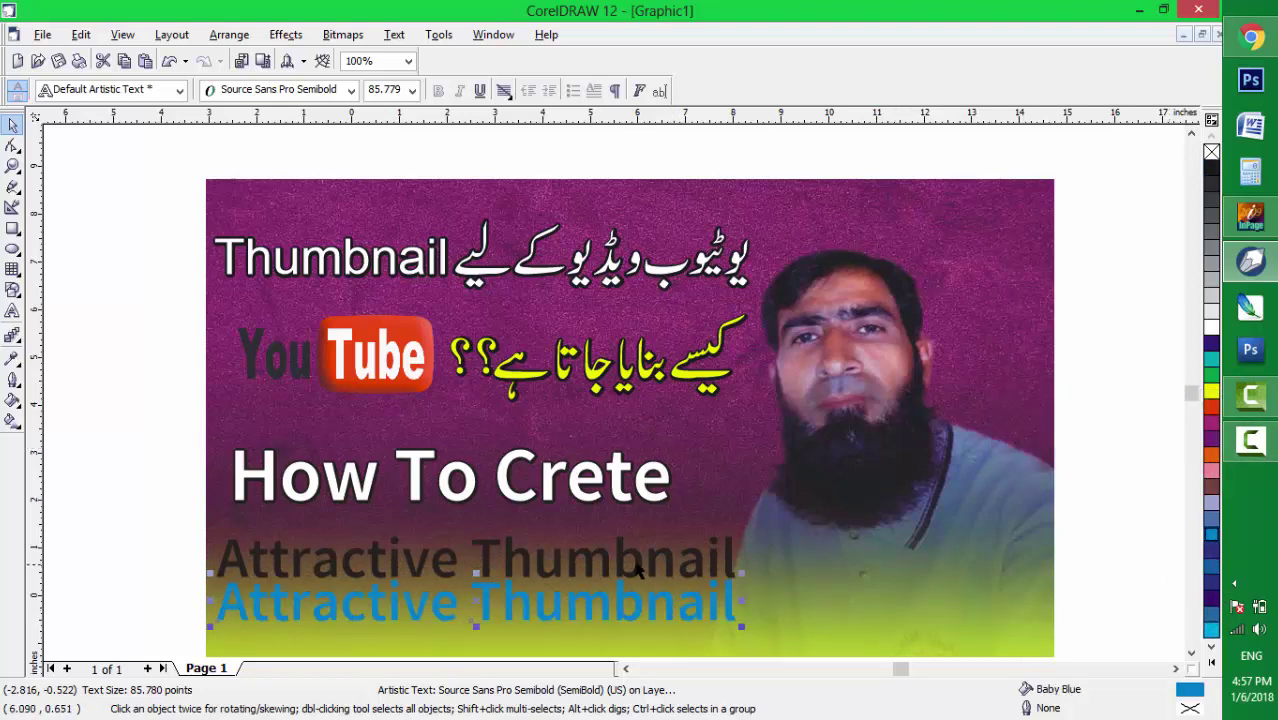
Give the black "Attractive Thumbnail" text an 8.0 pt black outline with bevelled corners, placed behind the fill
left_click(640, 562)
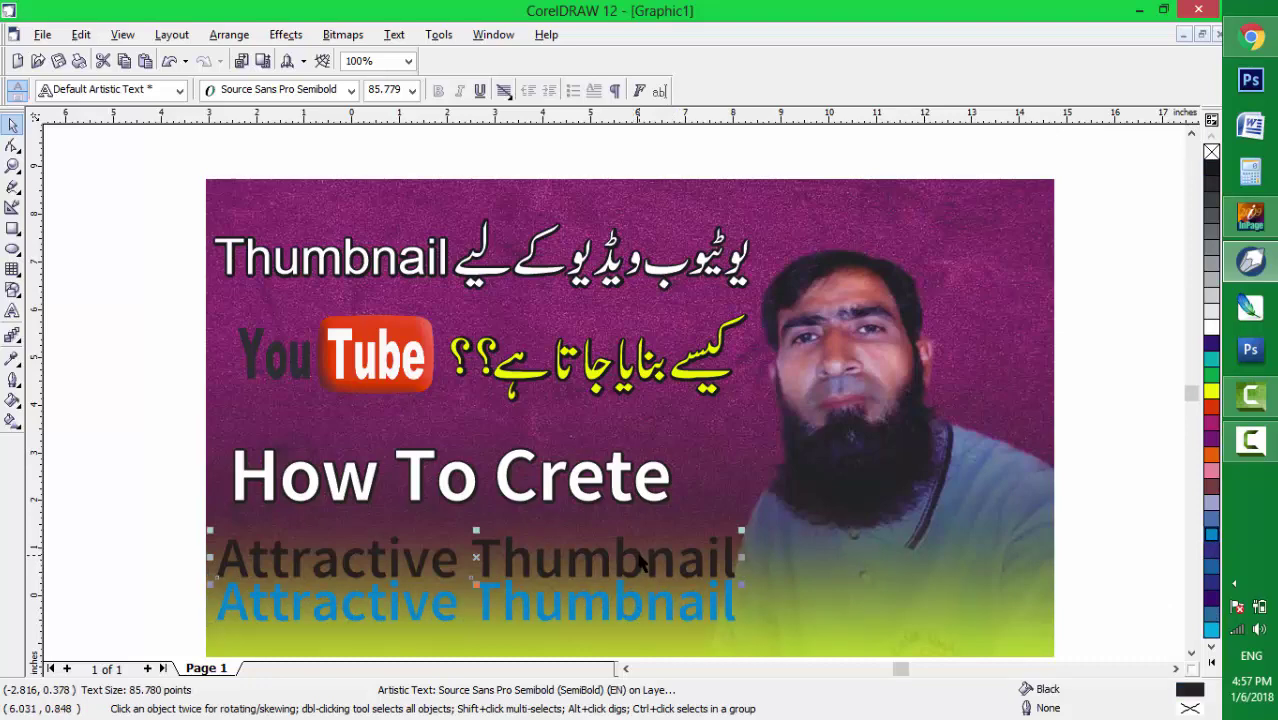
key("F12")
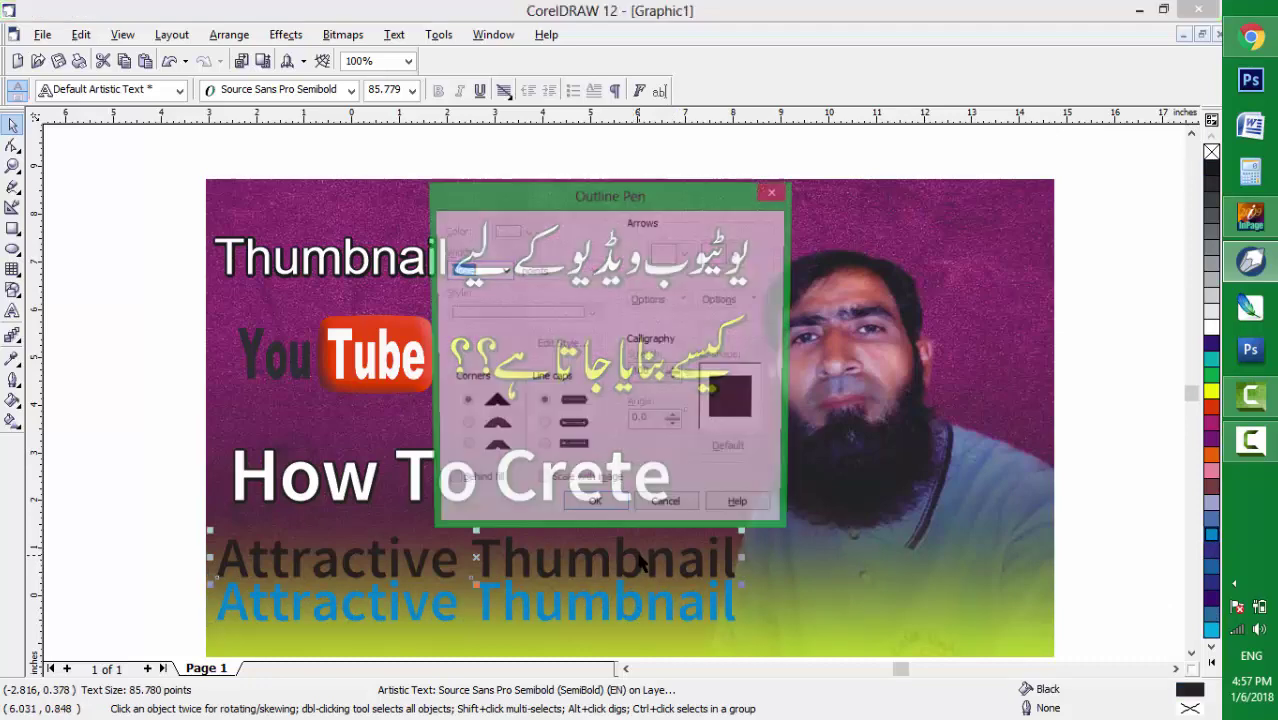
left_click(503, 271)
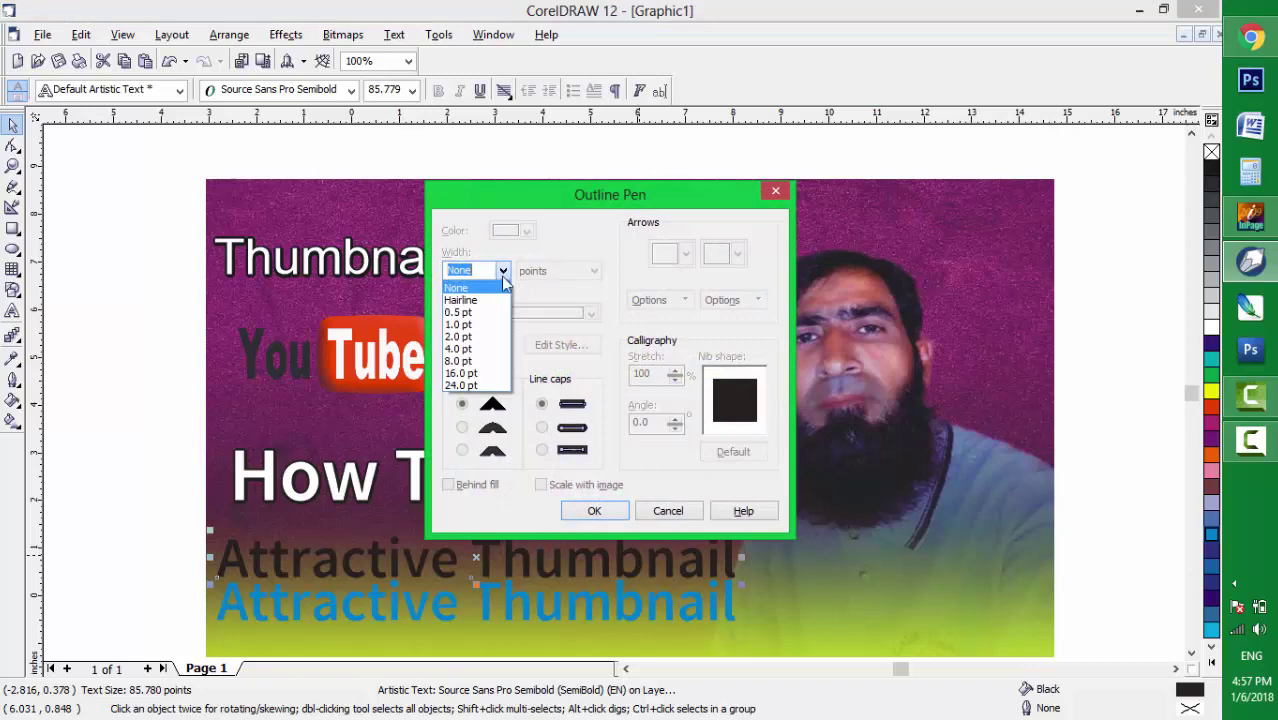
left_click(478, 363)
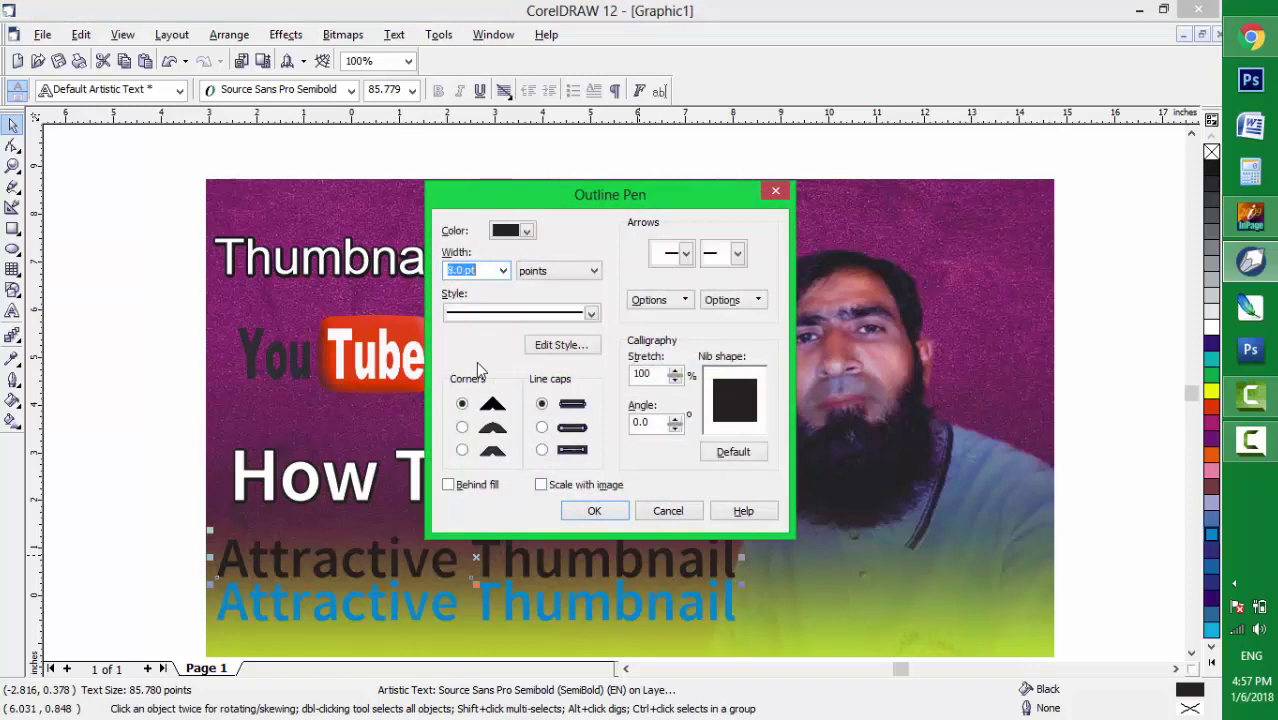
left_click(462, 452)
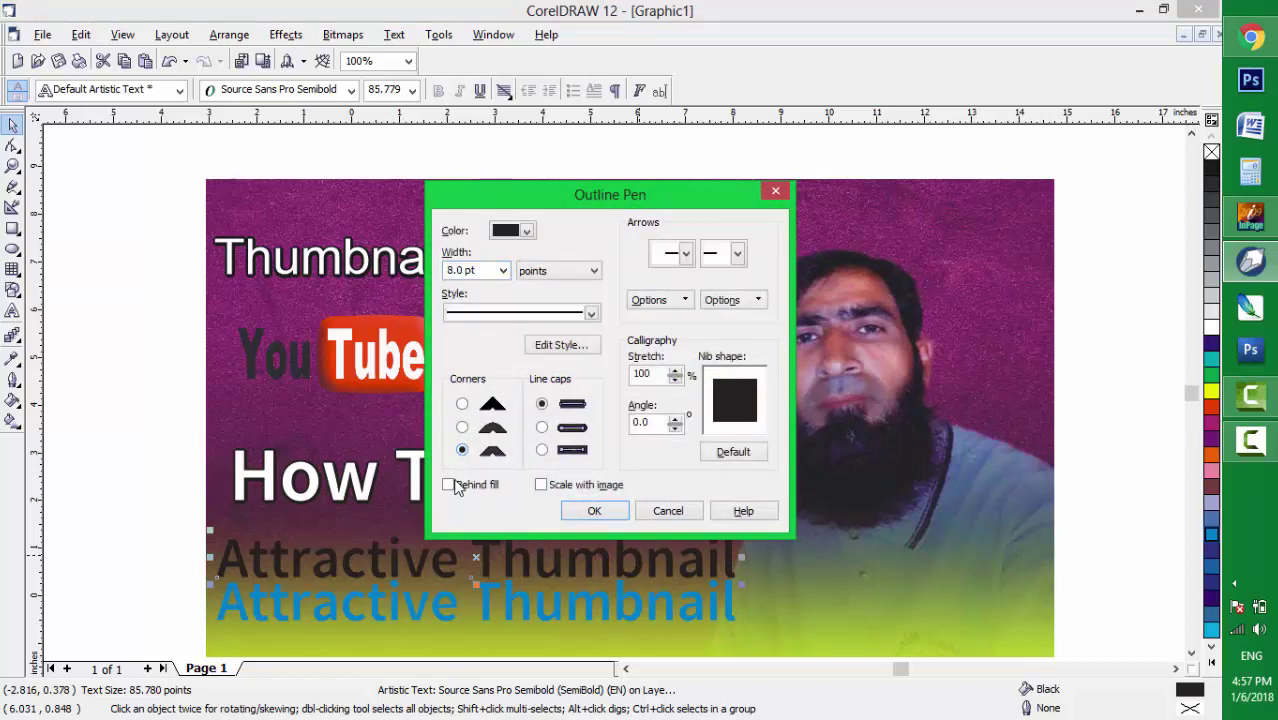
left_click(448, 486)
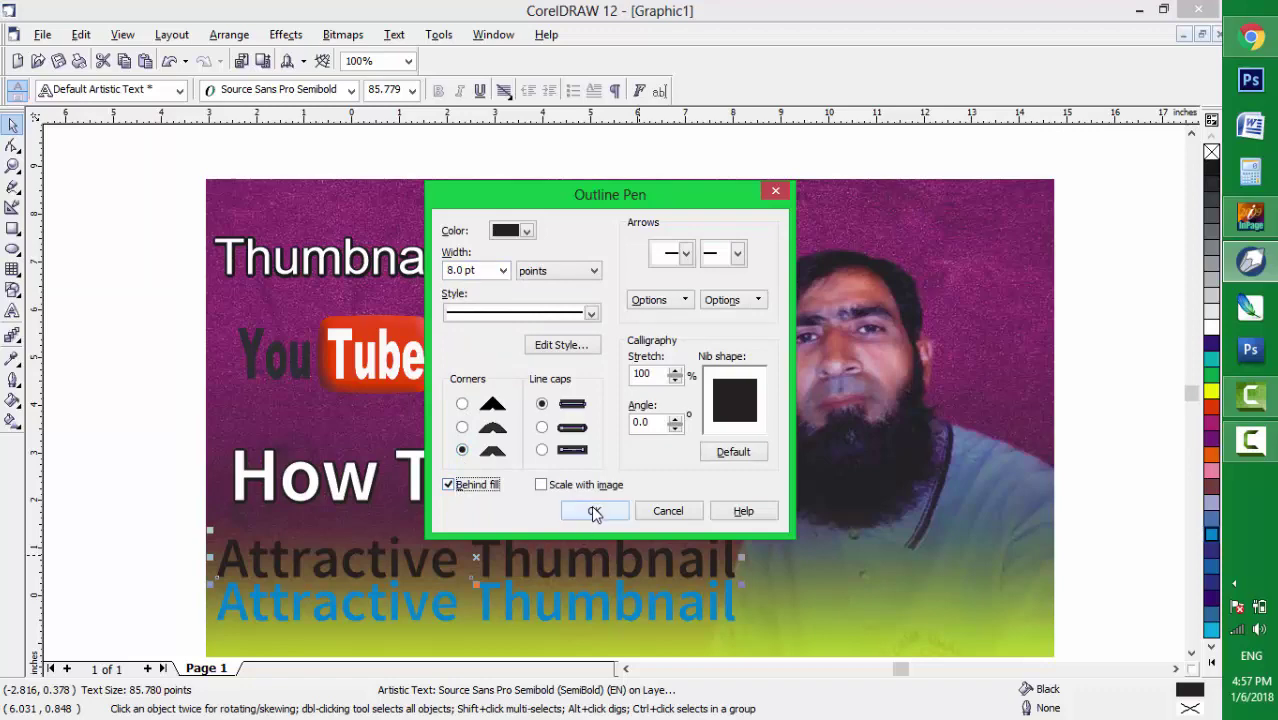
left_click(594, 511)
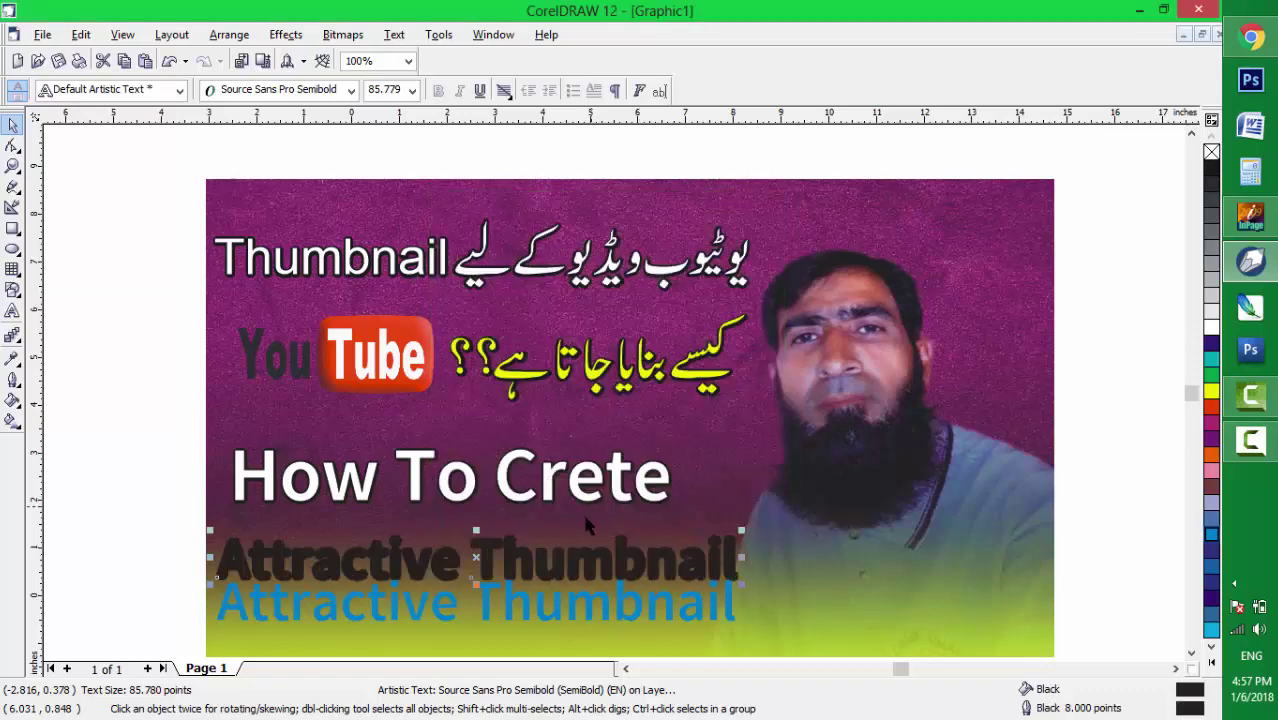
Align the outlined black "Attractive Thumbnail" text directly behind its Baby Blue copy and group the two
left_click(543, 612, "shift")
key("e")
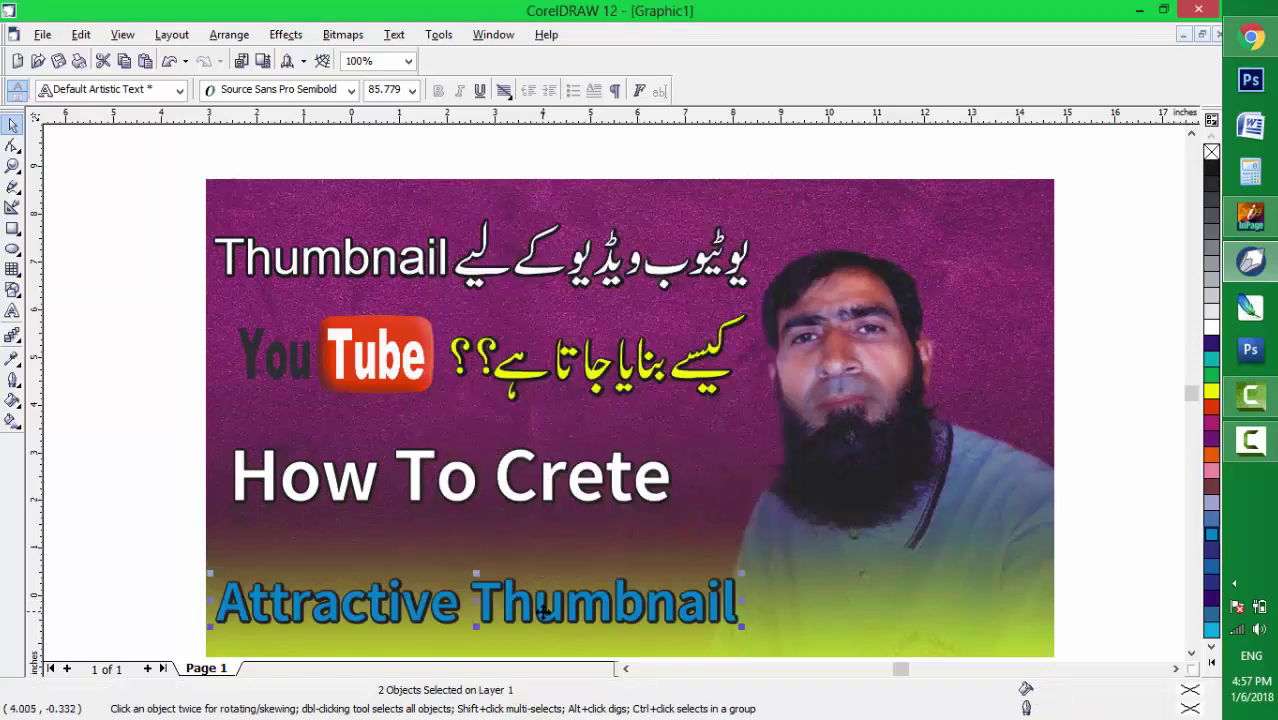
key("ctrl+g")
Nudge the "Attractive Thumbnail" group straight up beneath "How To Crete", centring it at about 2.62, 0.49 inches, and deselect it
key("Up")
key("Up")
key("Up")
key("Up")
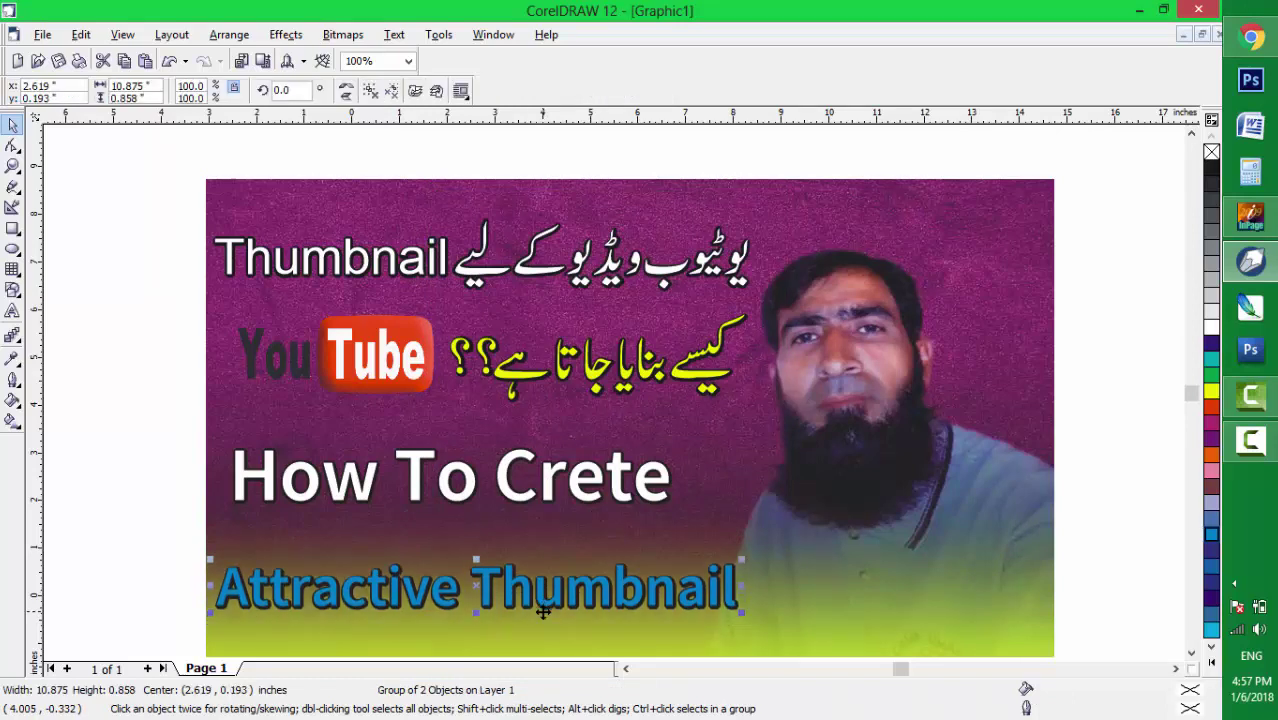
key("Up")
key("Up")
key("Up")
key("Up")
key("Up")
key("Up")
key("Up")
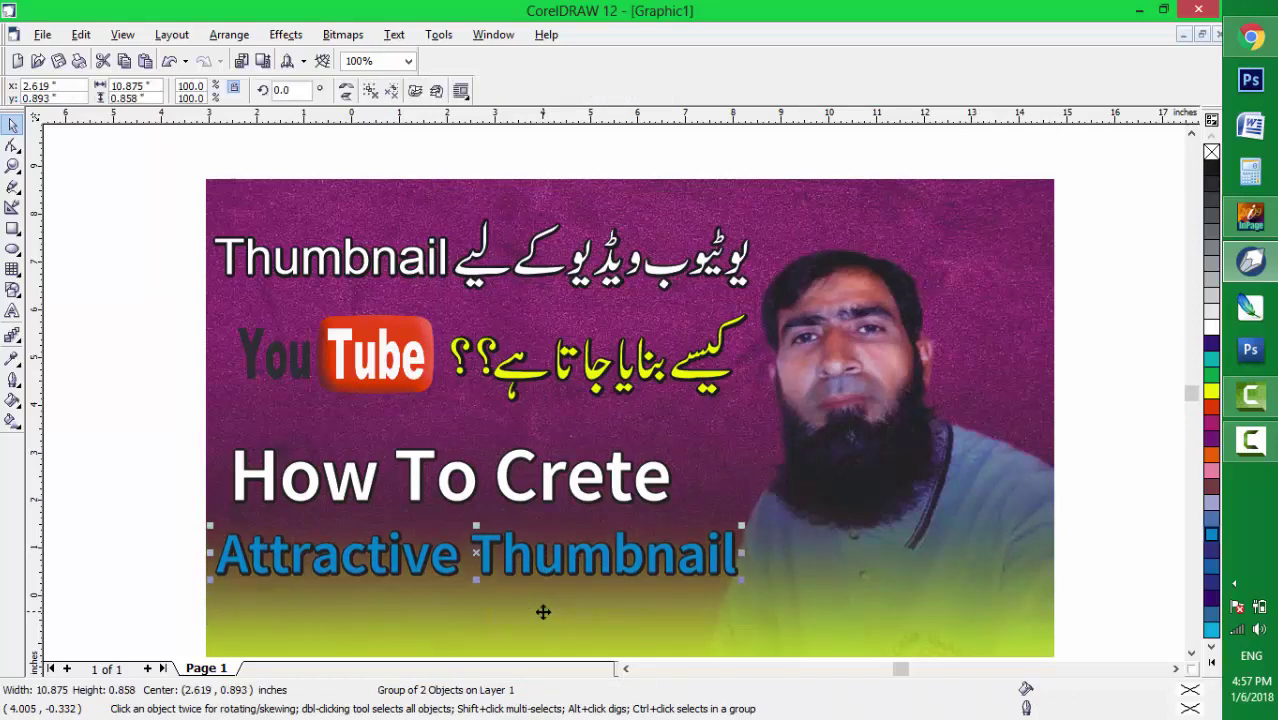
key("Up")
key("Down")
key("Down")
key("Down")
key("Down")
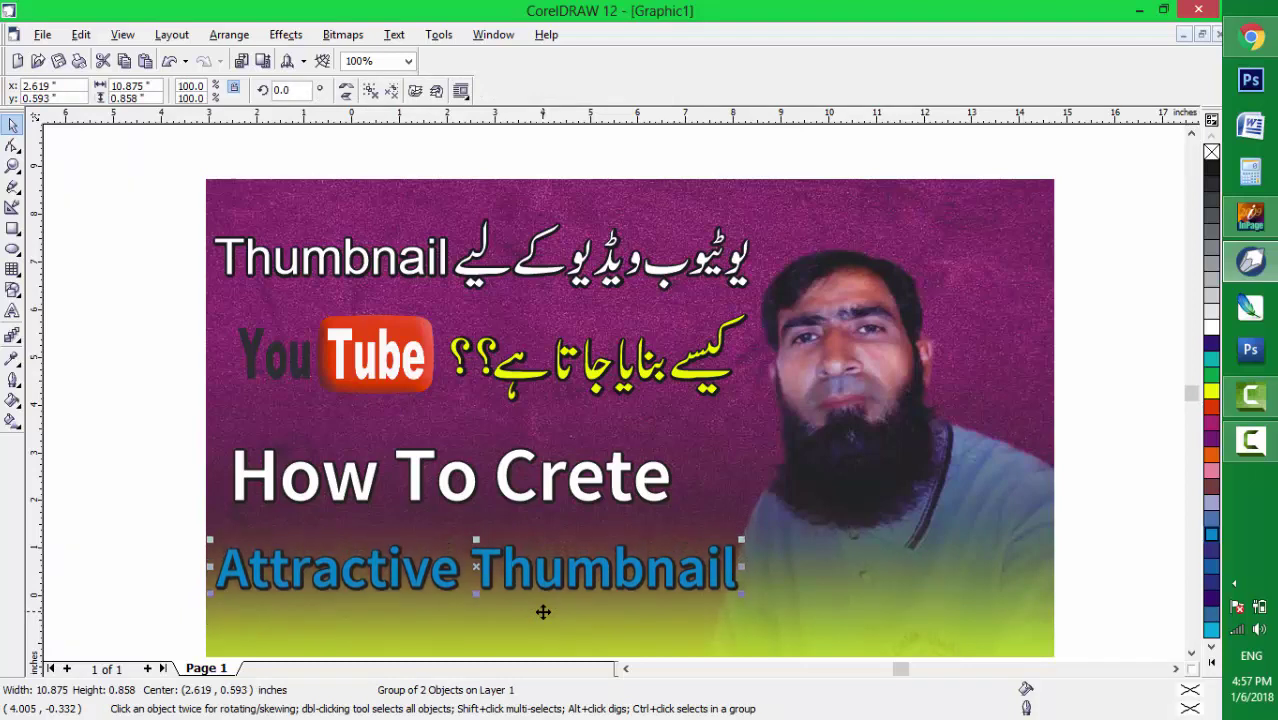
key("Down")
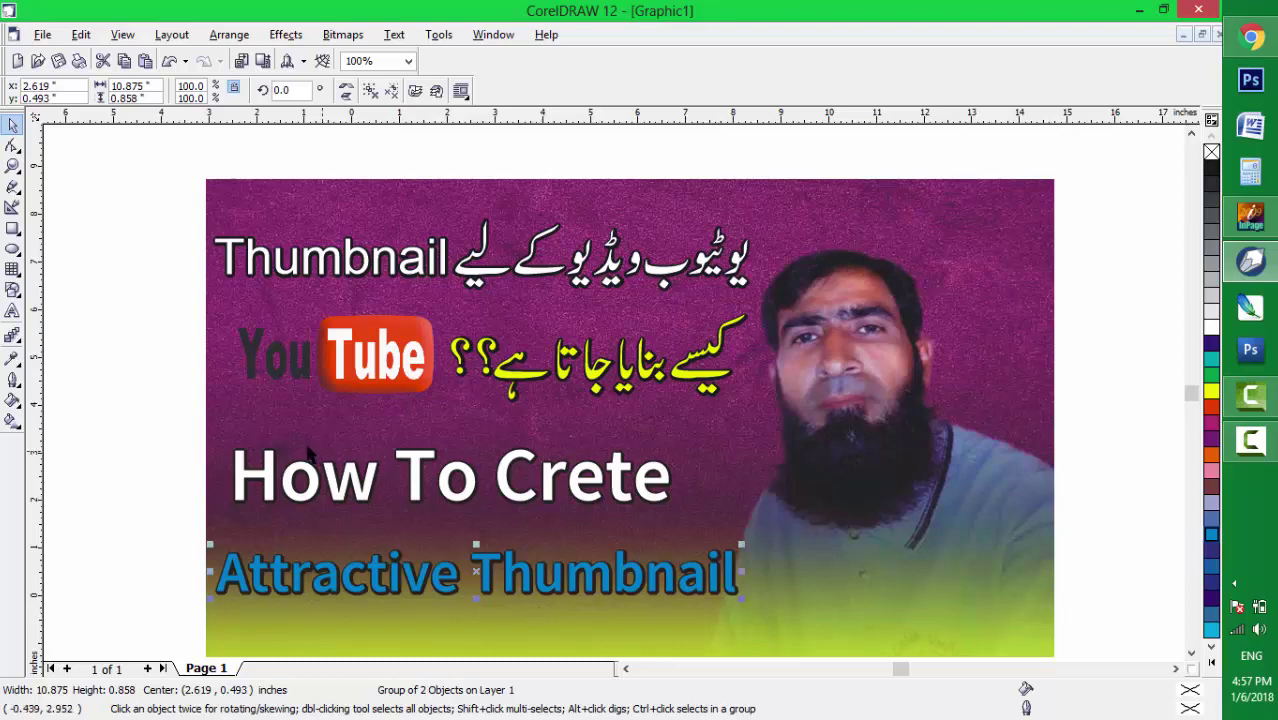
left_click(163, 401)
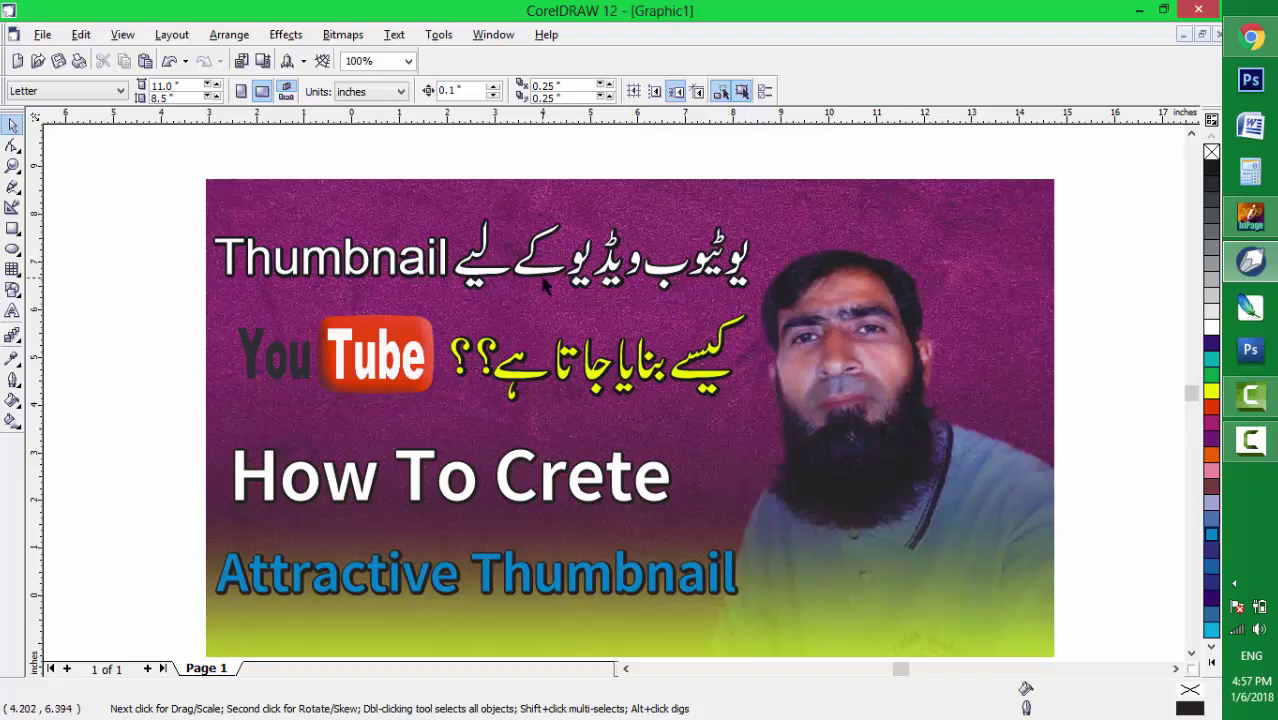
left_click(241, 61)
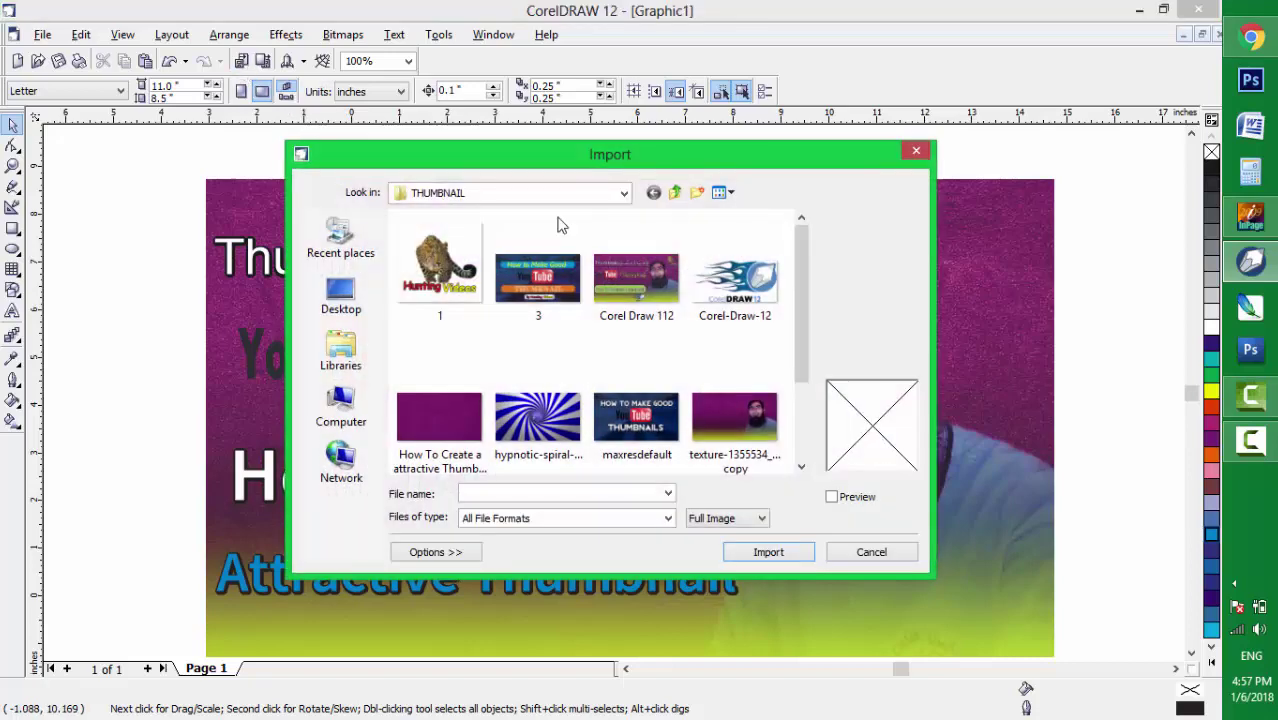
double_click(746, 293)
left_click(754, 300)
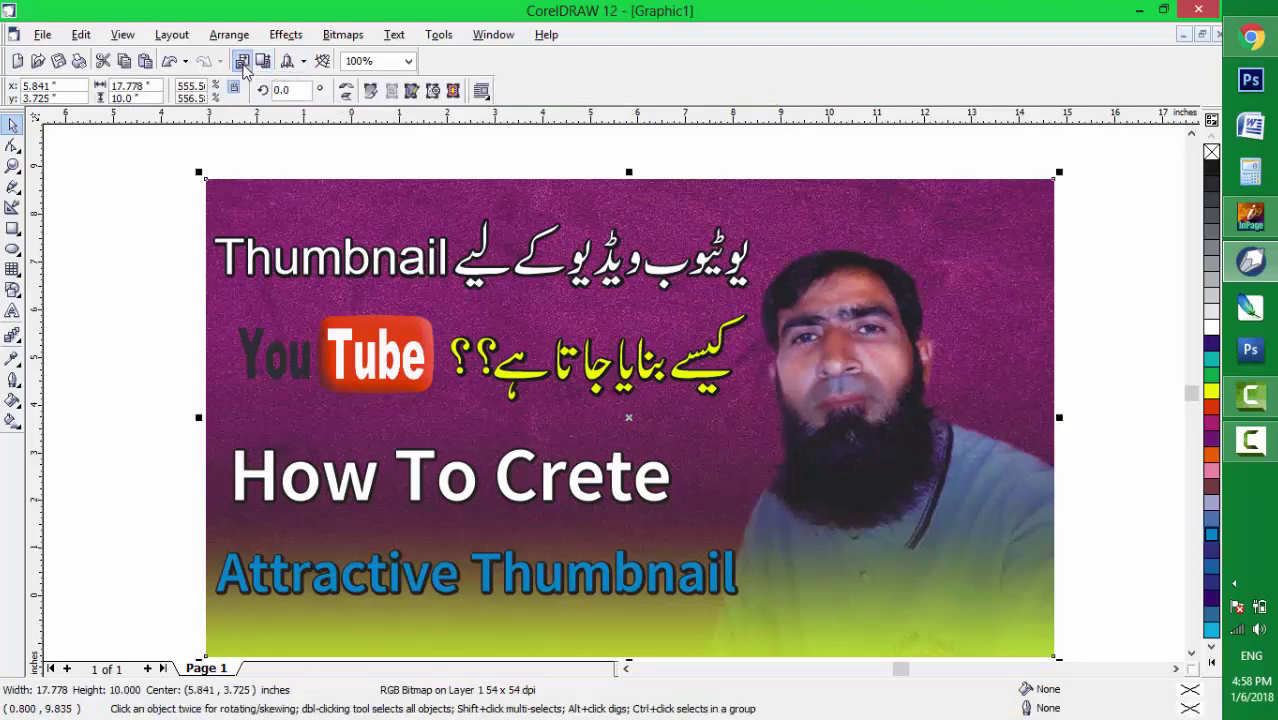
Import the Corel-Draw-12 image from the THUMBNAIL folder at its original size, placing it over the man's shirt
left_click(242, 61)
left_click(742, 292)
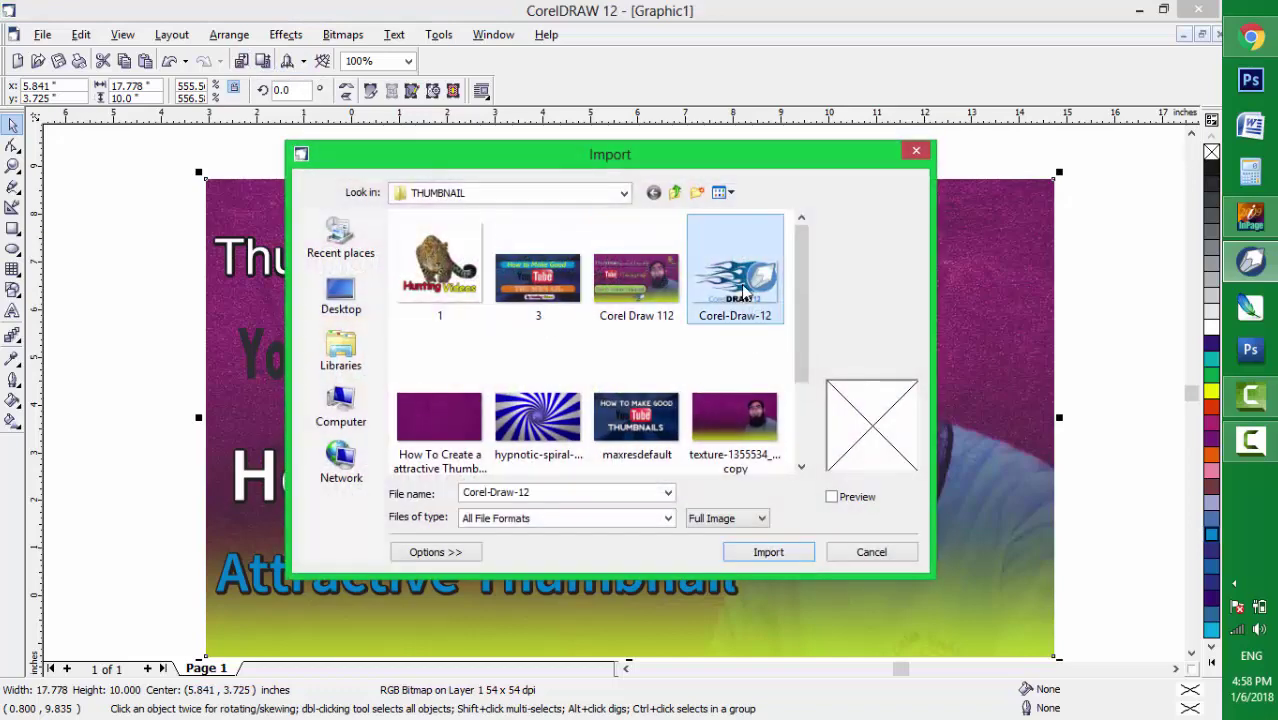
left_click(772, 555)
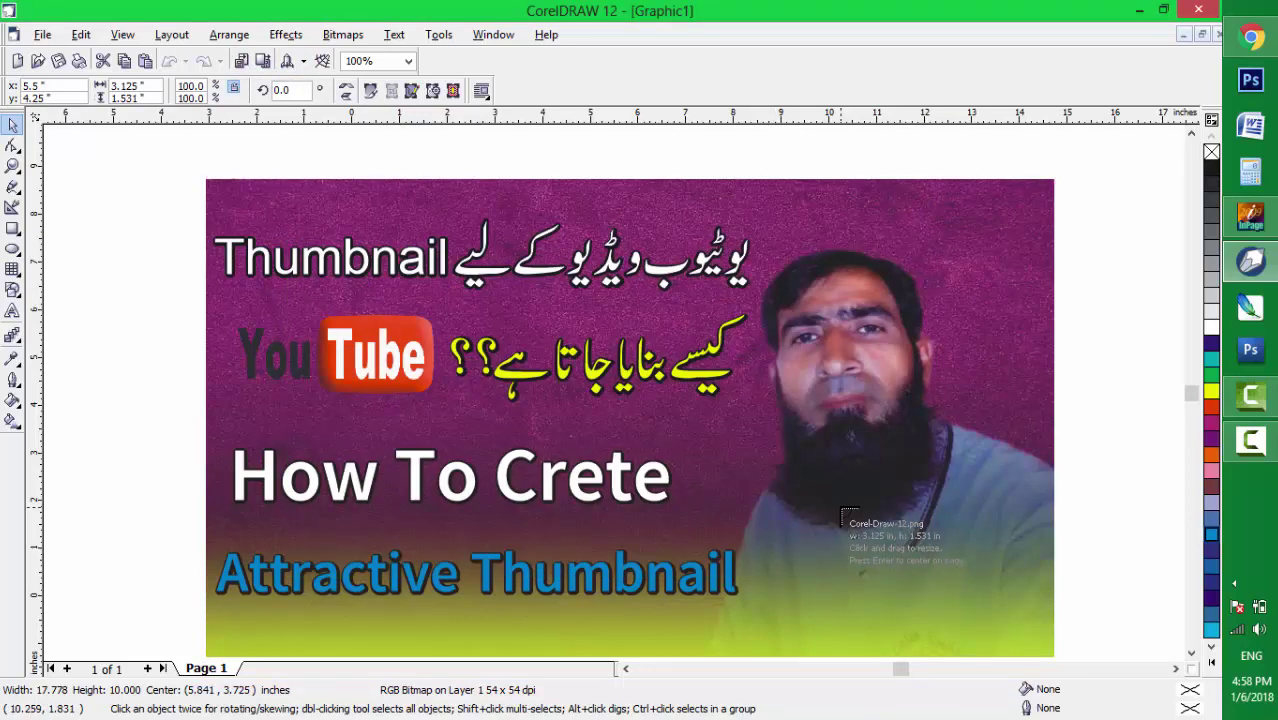
left_click(831, 497)
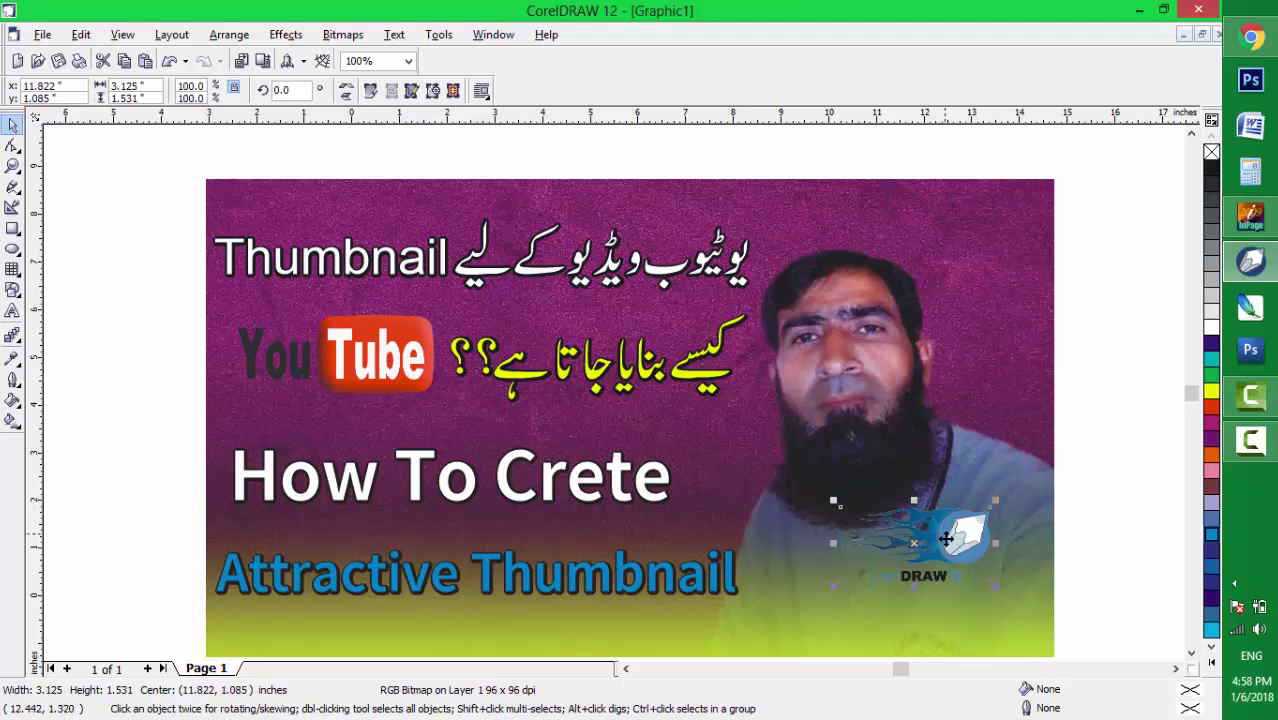
Move the CorelDRAW 12 logo into the background image's lower-right corner, centred at about 12.96, -0.37 inches, and deselect it
left_click_drag(946, 549, 1005, 612)
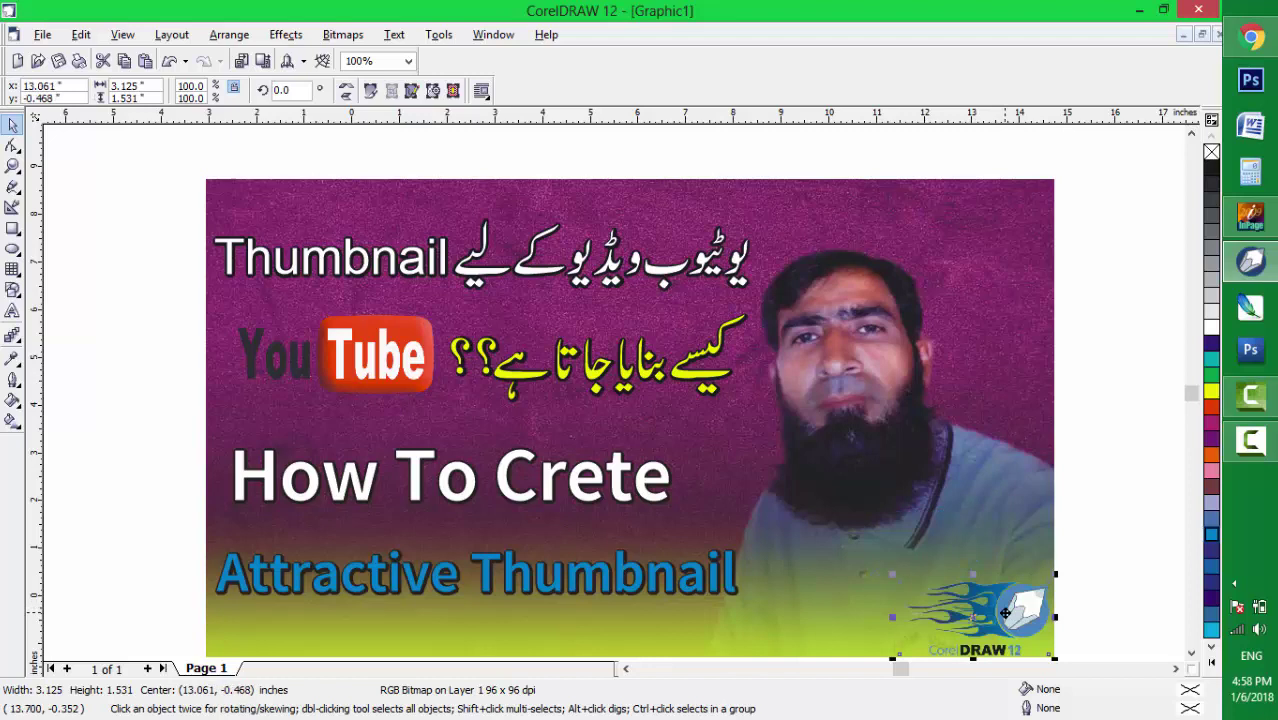
key("Up")
key("Up")
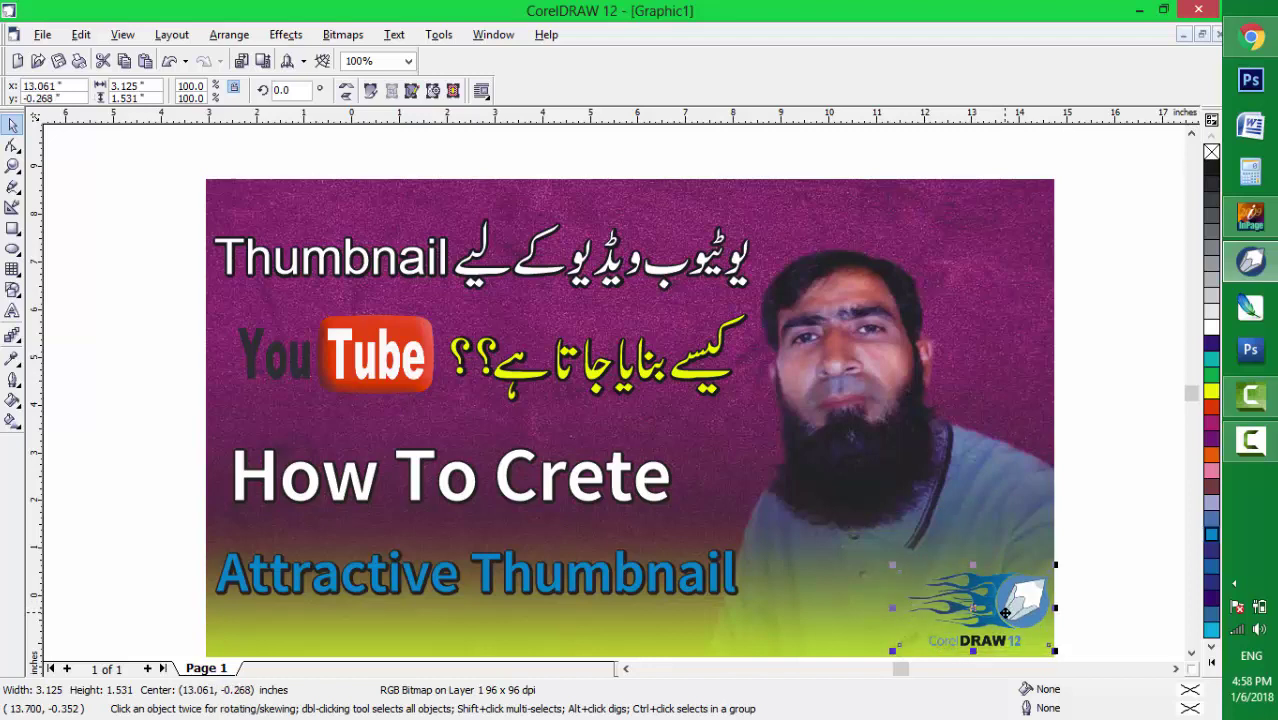
key("Down")
key("Left")
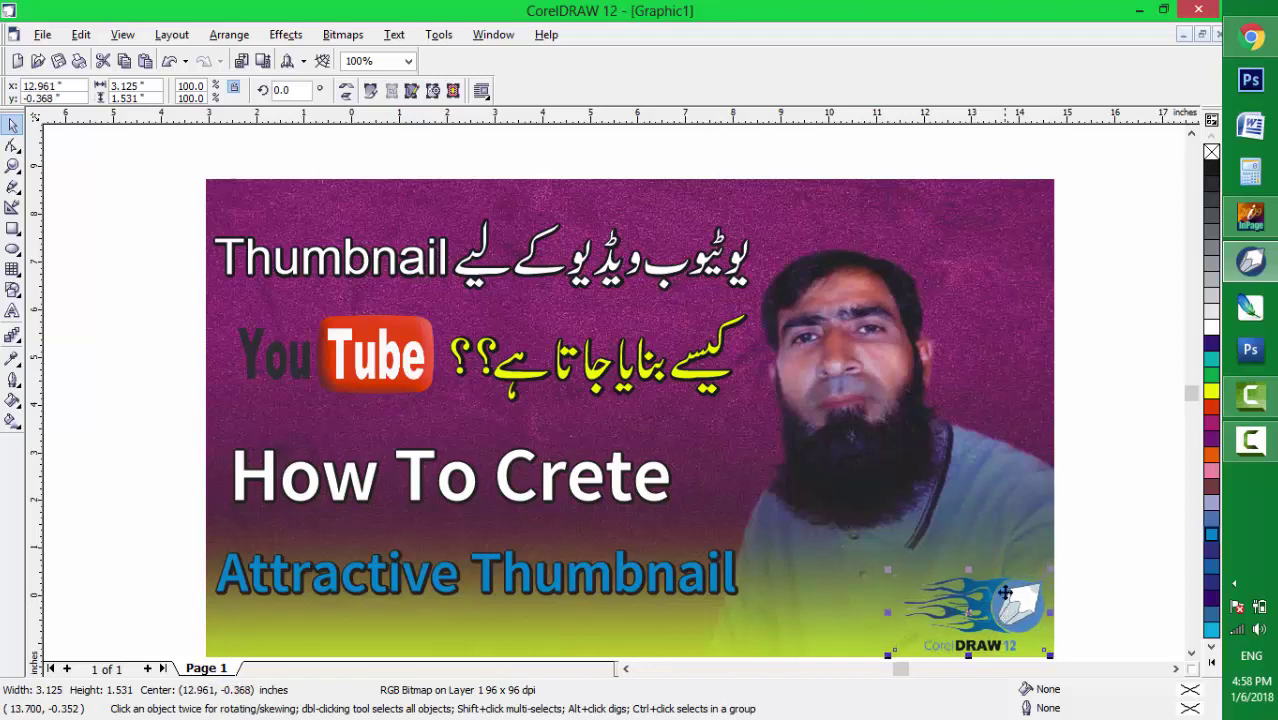
left_click(1117, 381)
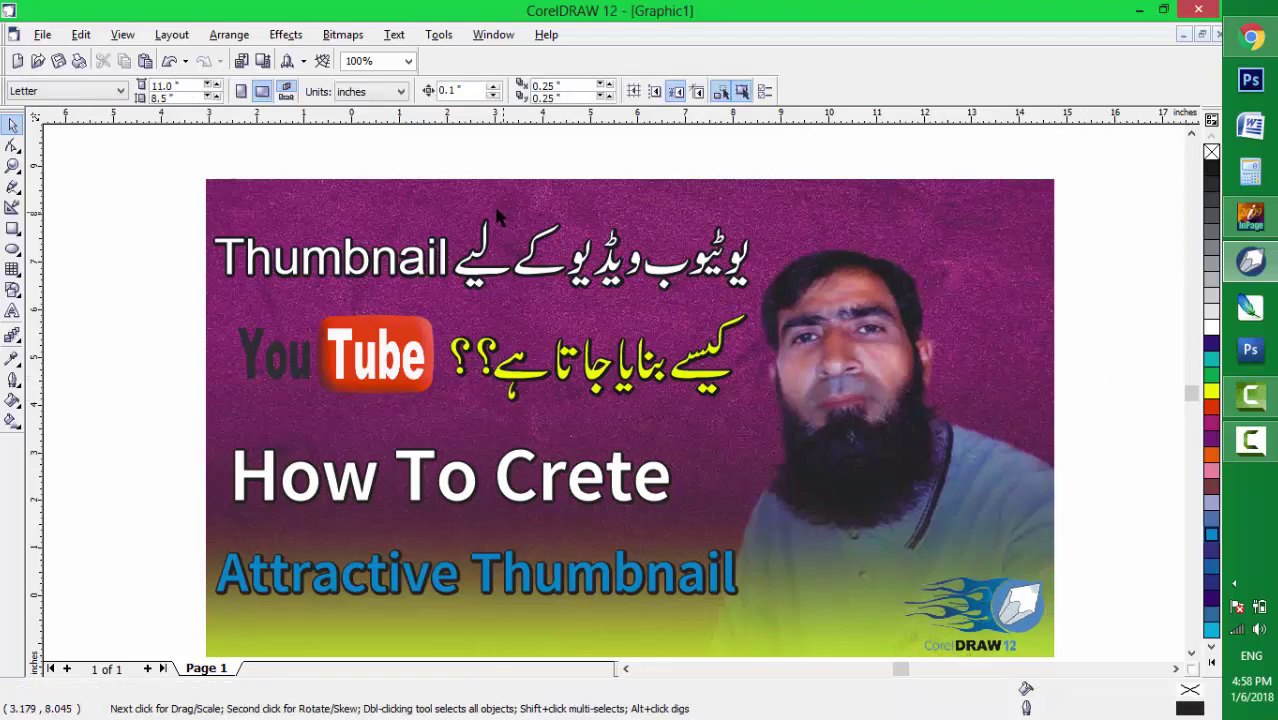
Import the image 1.PNG with the leopard and "Hunting Videos" lettering at its original size, over the background's right side
left_click(239, 62)
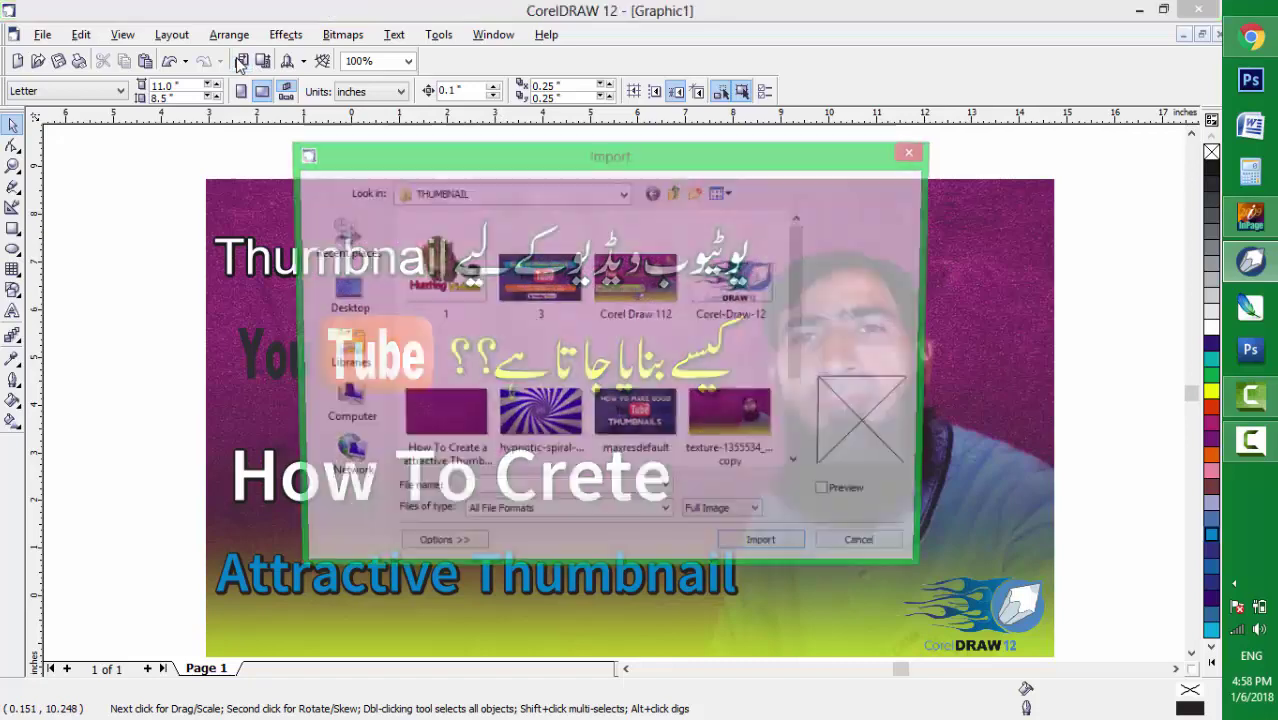
left_click(460, 290)
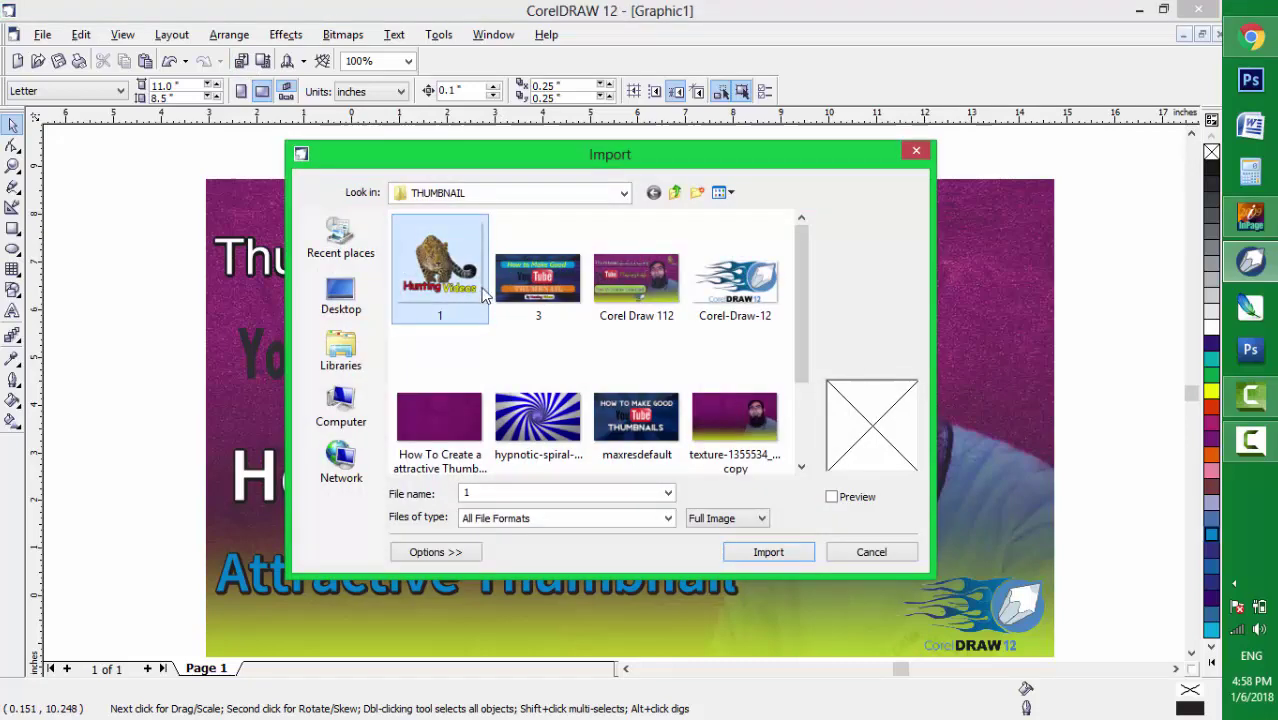
left_click(766, 553)
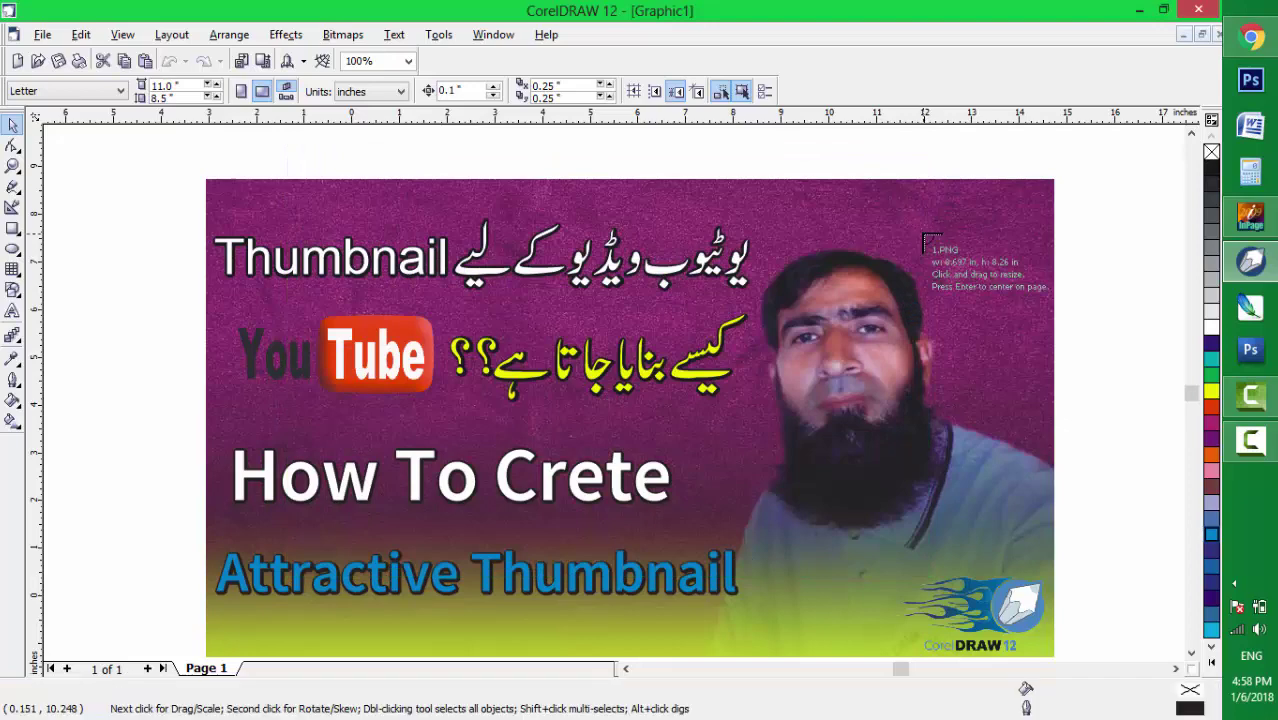
left_click(918, 229)
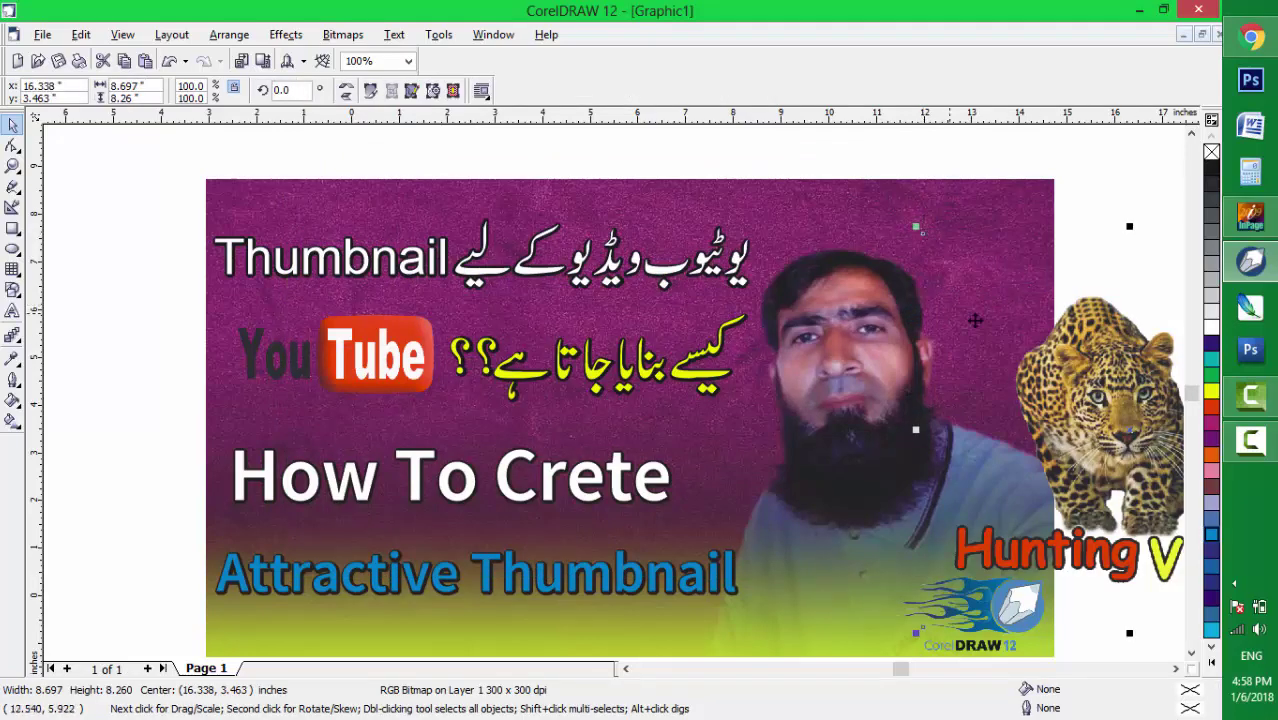
Shrink the "Hunting Videos" logo to about 2.61 by 2.48 inches and place it in the background image's upper-right corner
left_click_drag(1001, 343, 687, 257)
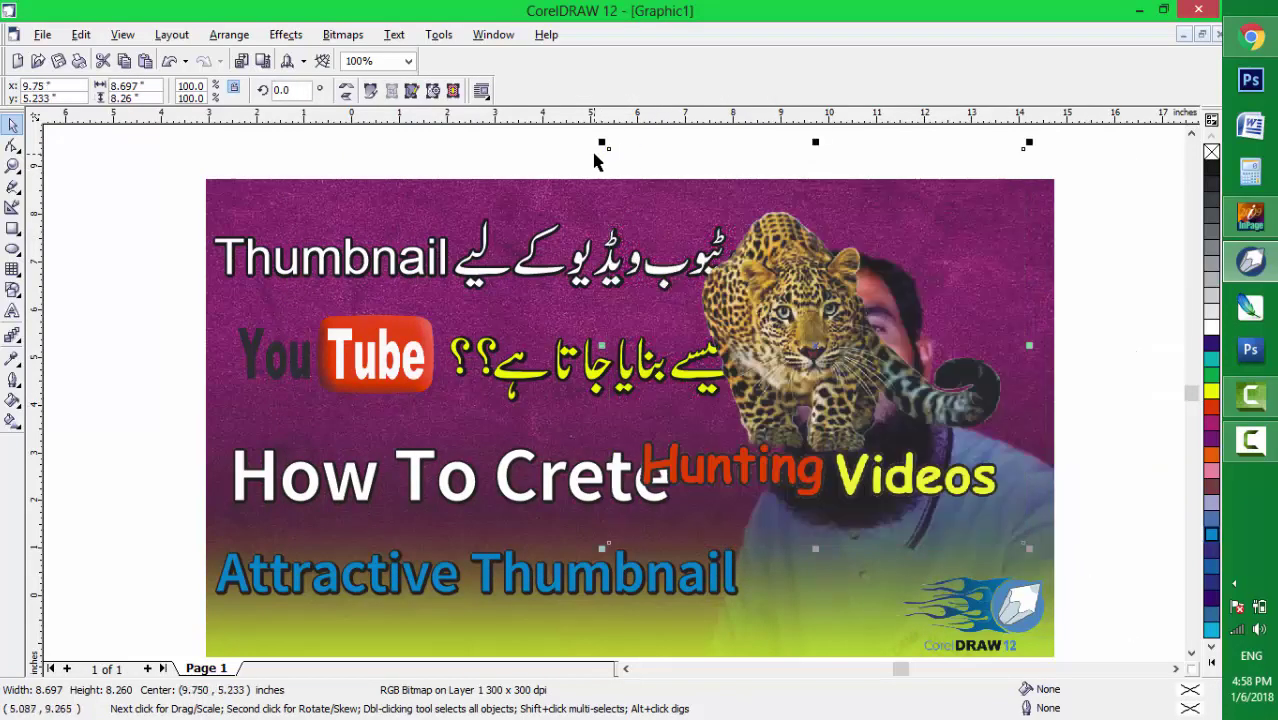
left_click_drag(605, 147, 880, 408)
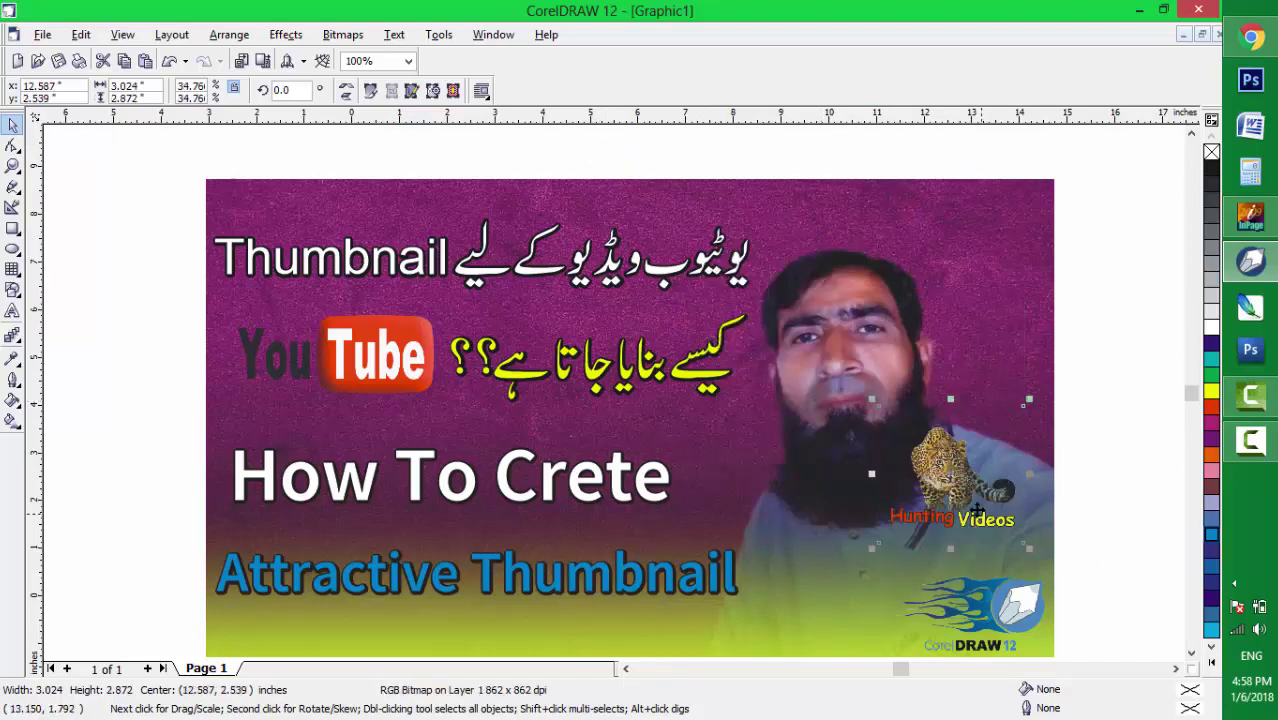
left_click_drag(969, 259, 973, 240)
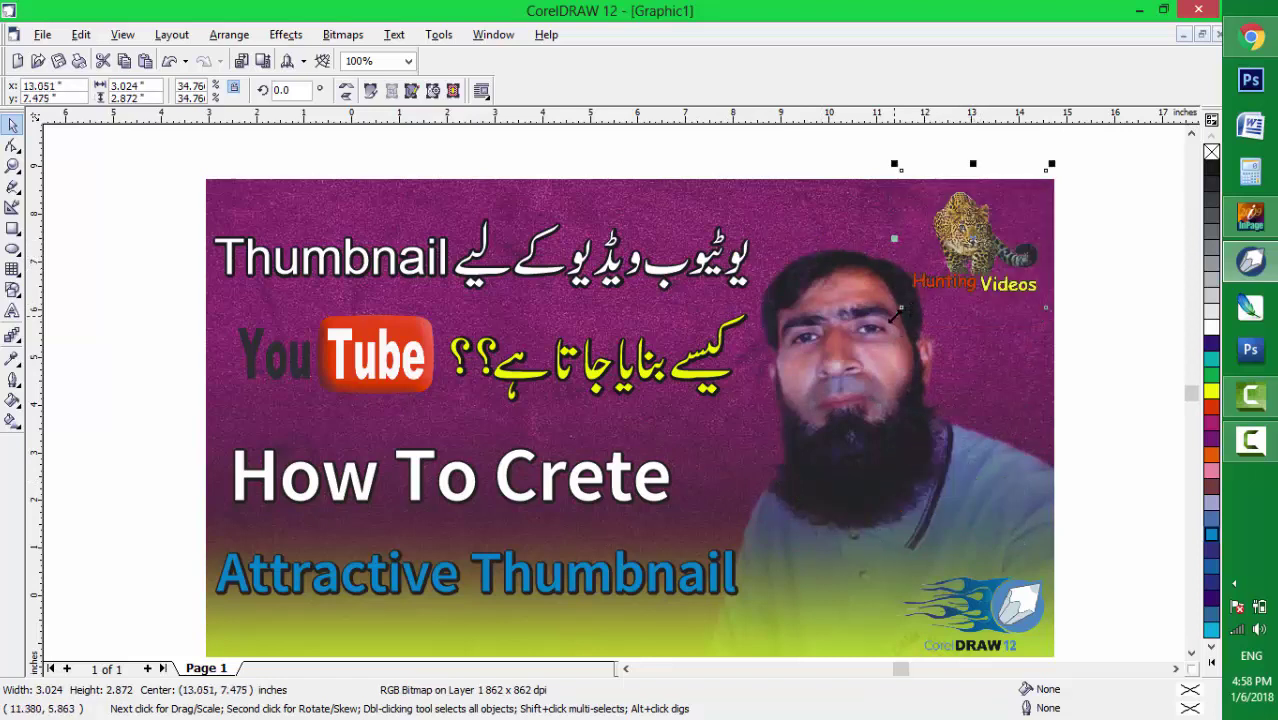
left_click_drag(894, 313, 914, 294)
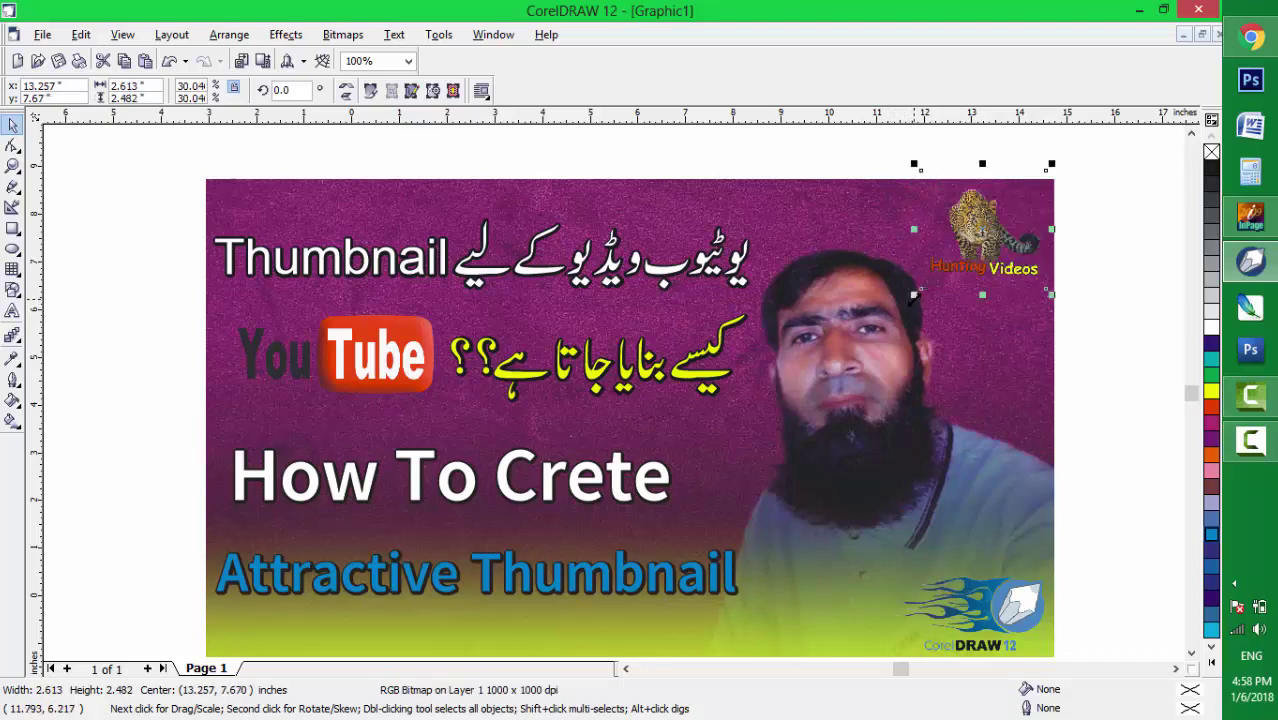
left_click(1070, 280)
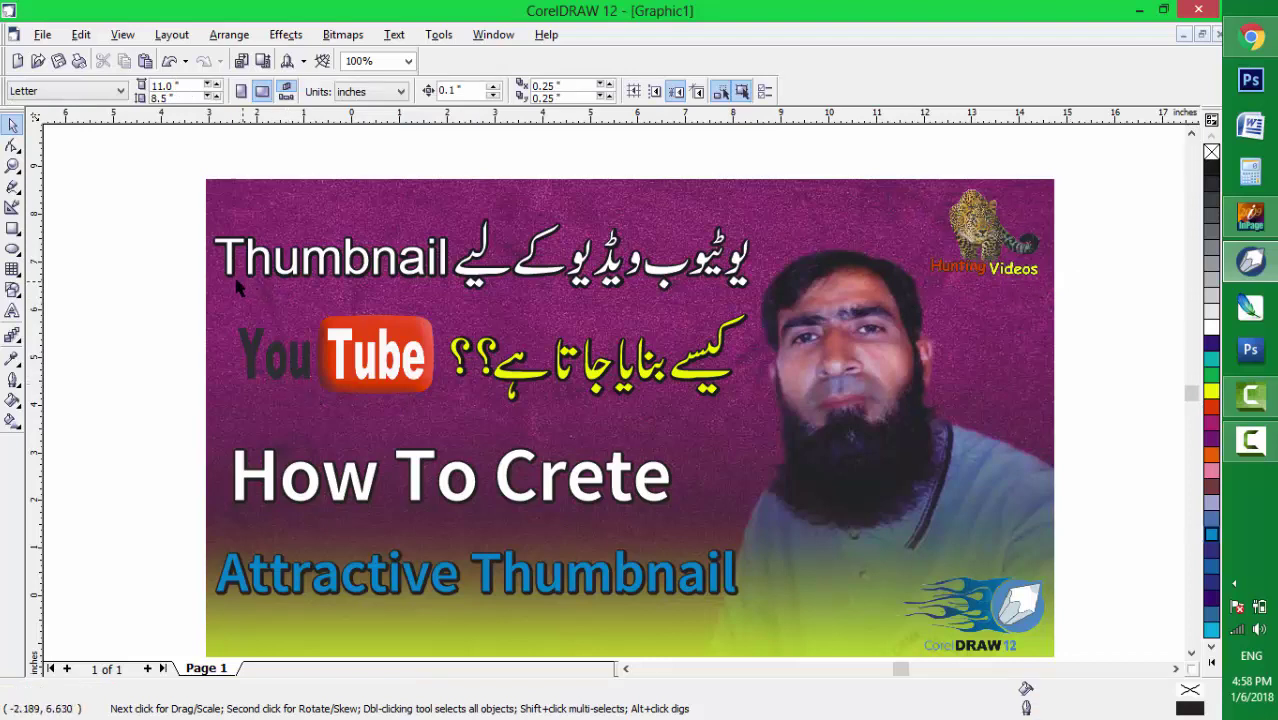
Draw a thin rectangle about 11.54 by 0.12 inches beneath the first title line, starting at the background's left edge, and fill it black
left_click(12, 228)
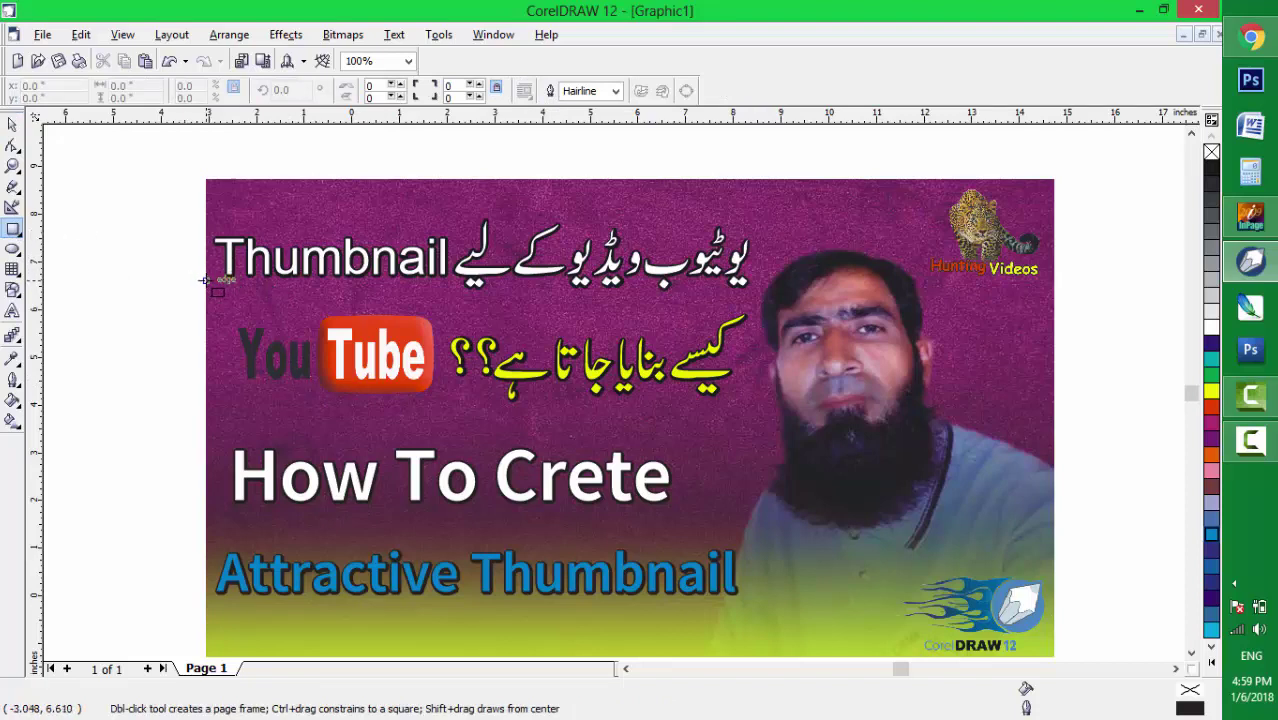
left_click_drag(206, 281, 763, 293)
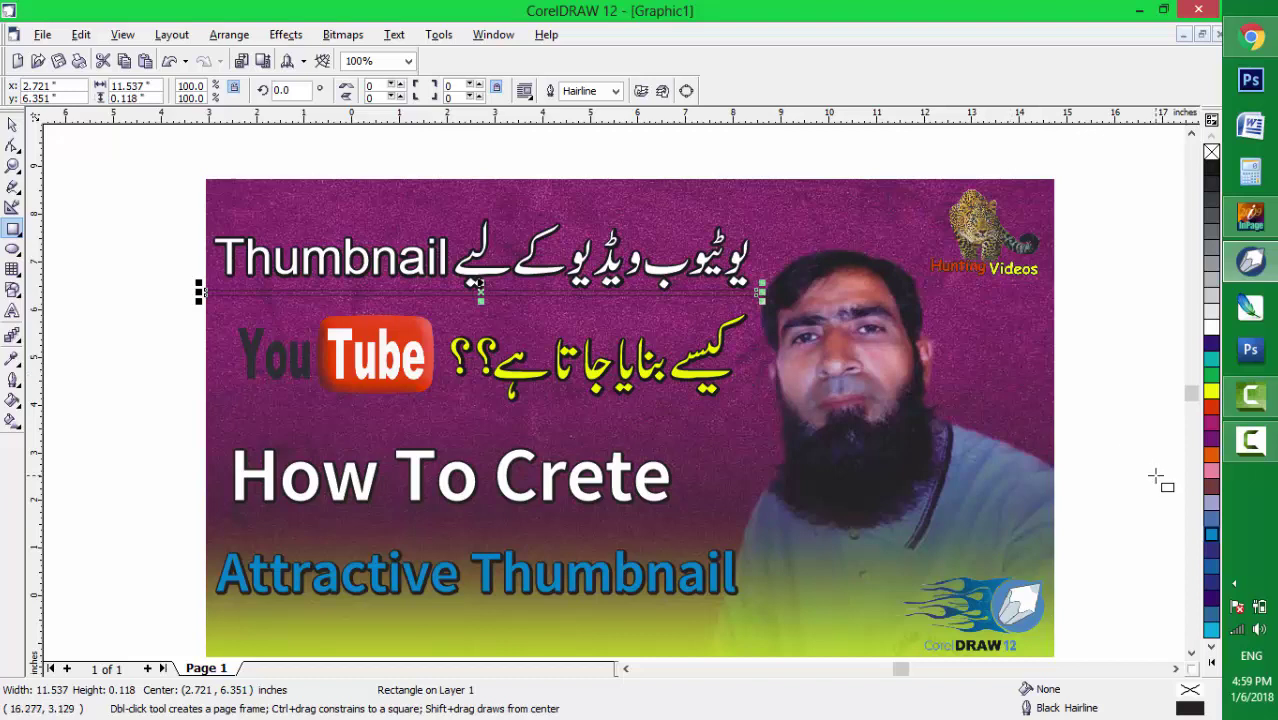
left_click(1212, 172)
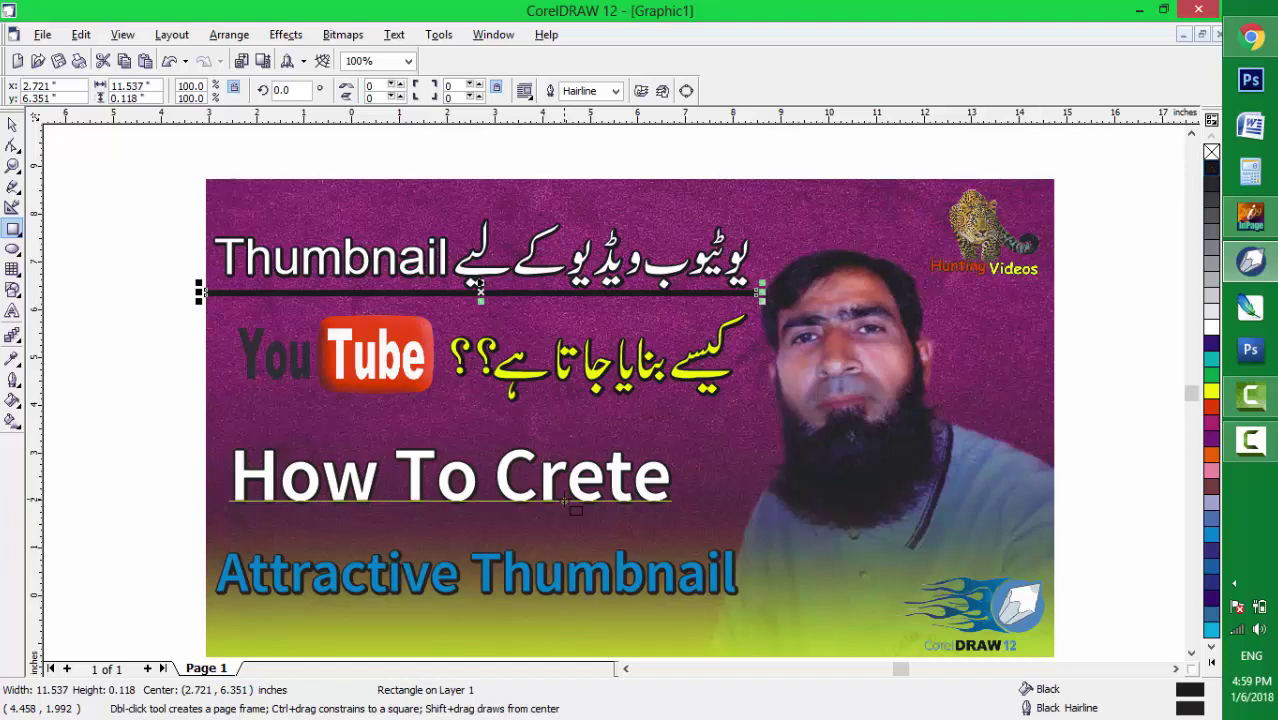
key("space")
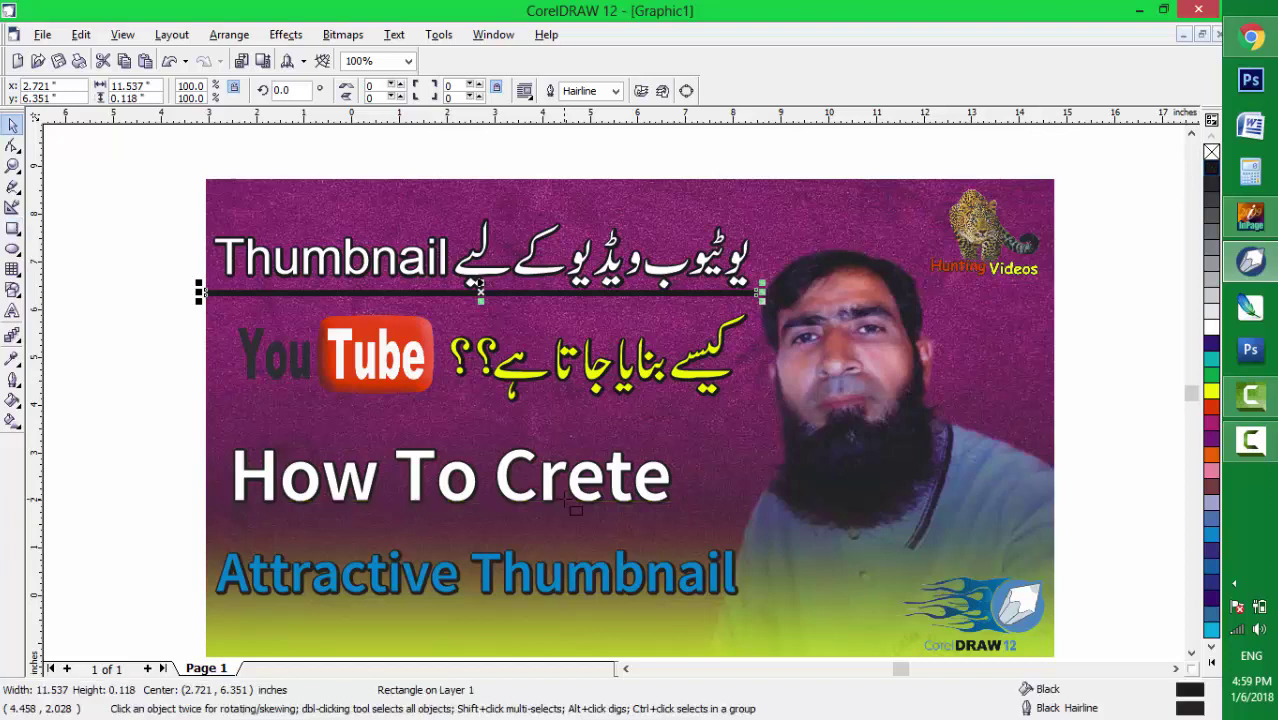
Duplicate the black divider bar straight down to beneath the second title line, centred at about 2.72, 3.95 inches
left_click_drag(480, 287, 480, 397)
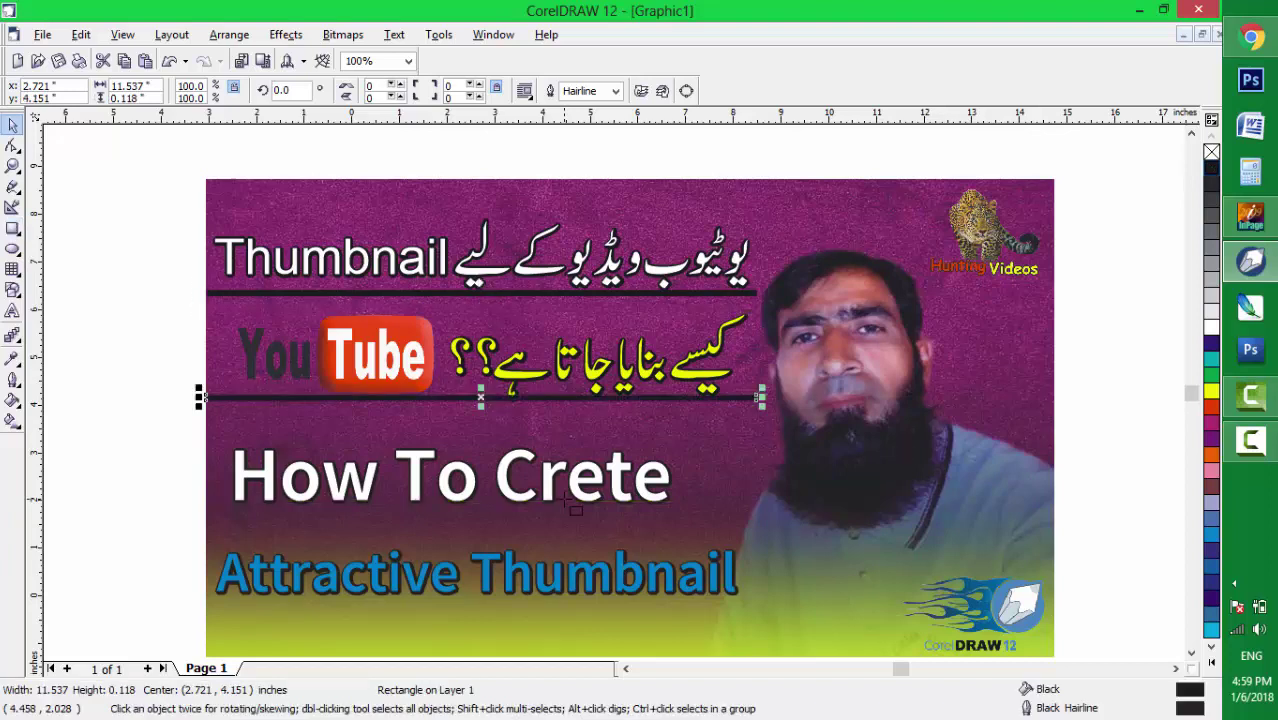
key("Down")
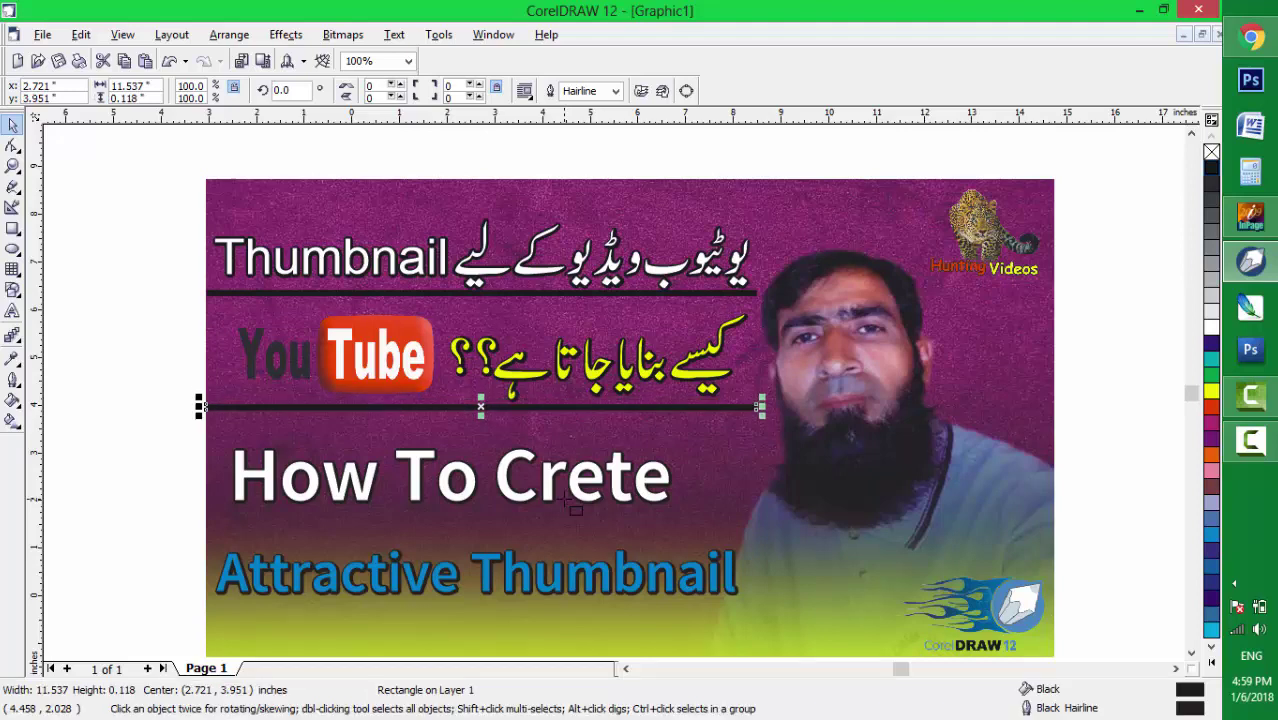
Place another copy of the black bar beneath the "How To Crete" line, centred at about 2.72, 1.75 inches
key("Down")
key("Down")
key("Down")
key("Down")
key("Down")
key("Down")
key("Down")
key("Down")
key("Down")
key("Down")
key("Down")
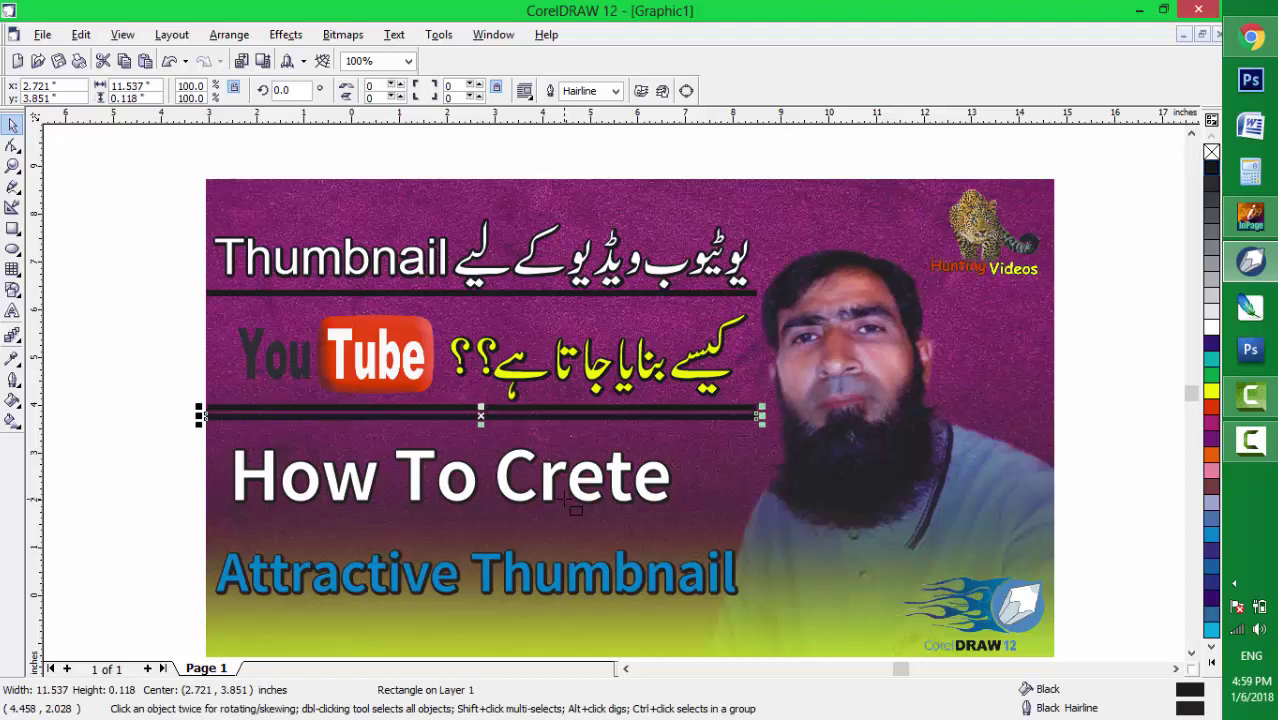
key("Down")
key("Down")
key("Down")
key("Down")
key("Down")
key("Down")
key("Down")
key("Down")
key("Down")
key("Down")
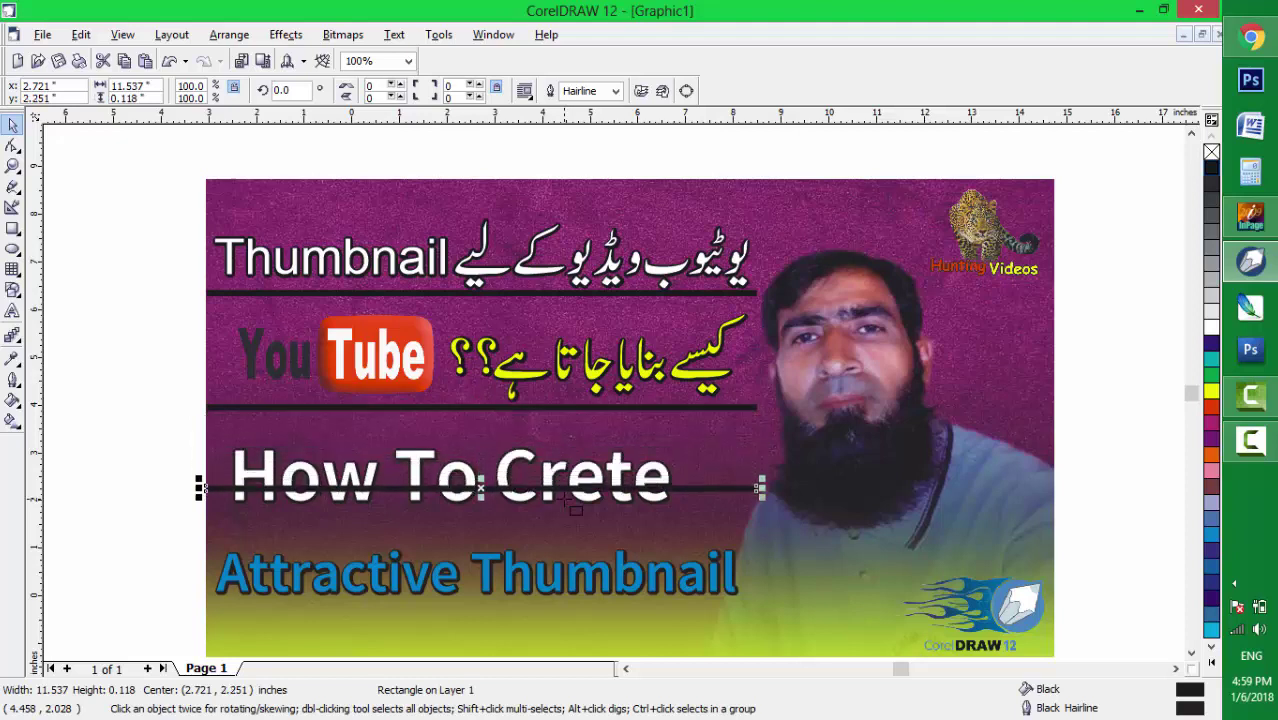
key("Down")
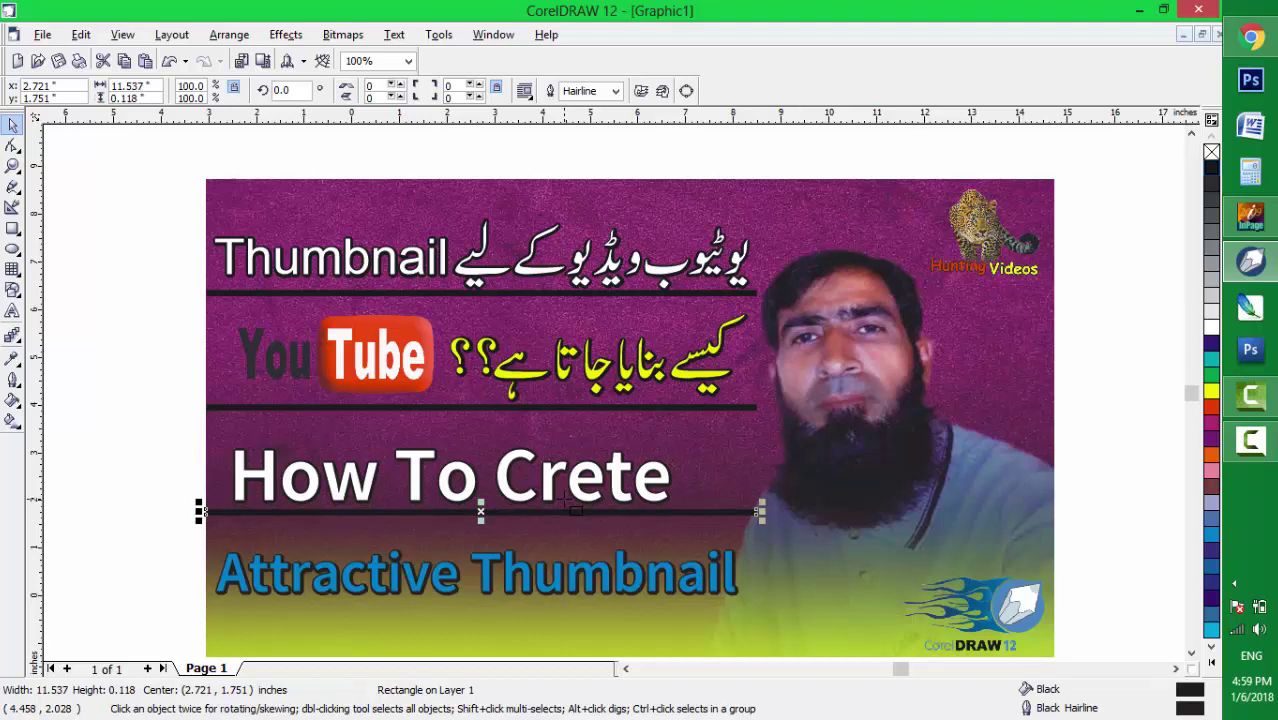
Place a further copy of the black bar beneath the "Attractive Thumbnail" line, centred at about 2.72, -0.15 inches
key("Down")
key("Down")
key("Down")
key("Down")
key("Down")
key("Down")
key("Down")
key("Down")
key("Down")
key("Down")
key("Down")
key("Down")
key("Down")
key("Down")
key("Down")
key("Down")
key("Down")
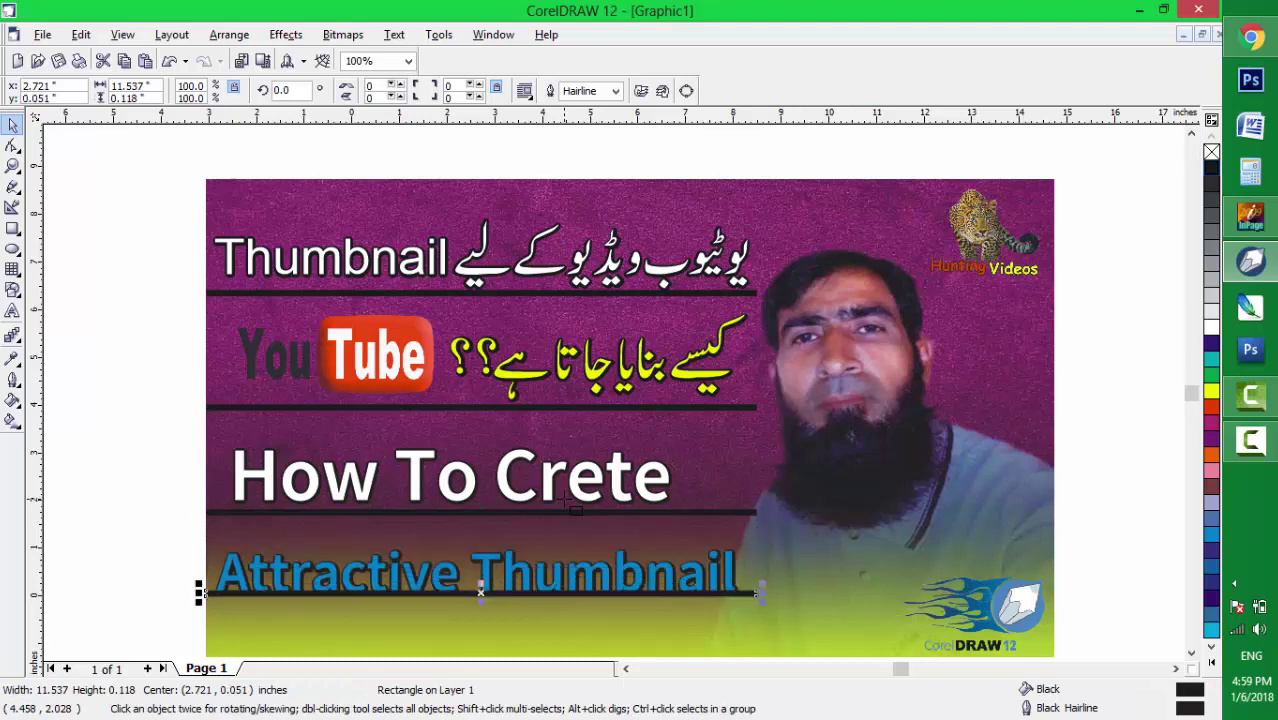
key("Down")
key("Down")
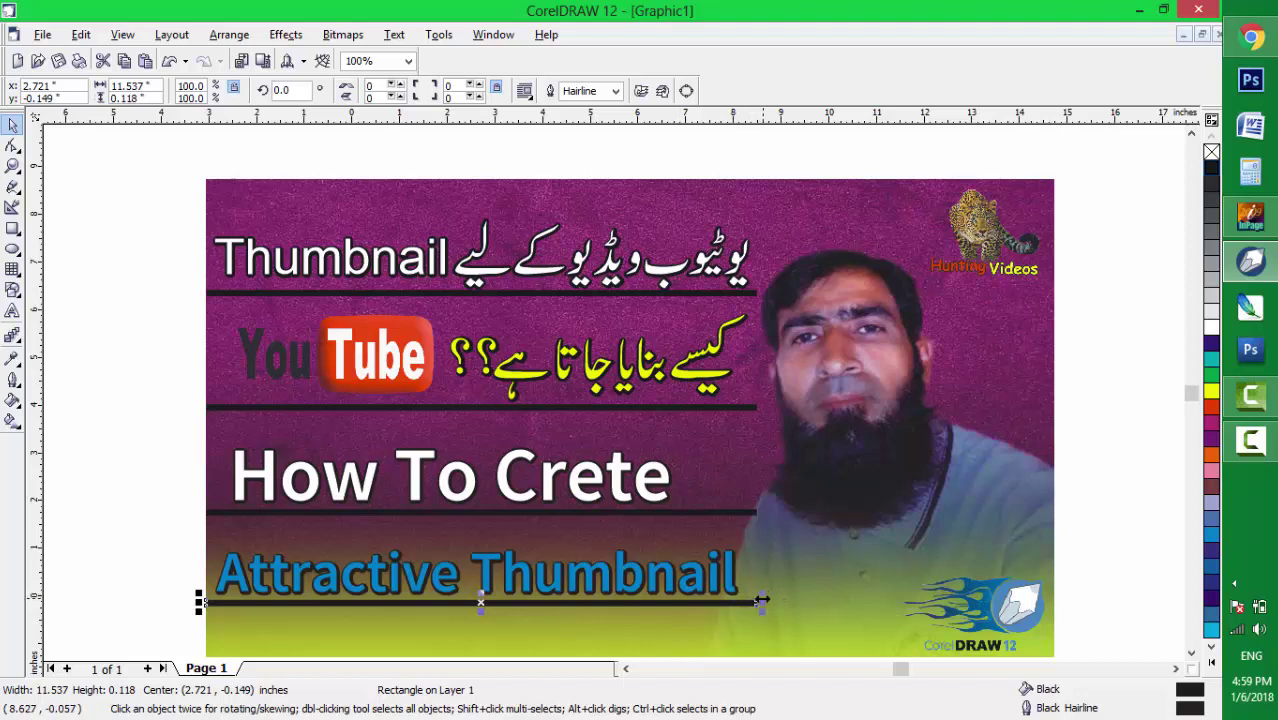
Shorten the bar under "Attractive Thumbnail" to about 11.26 inches and the one under "How To Crete" to about 9.92 inches from their right ends
left_click_drag(761, 600, 748, 600)
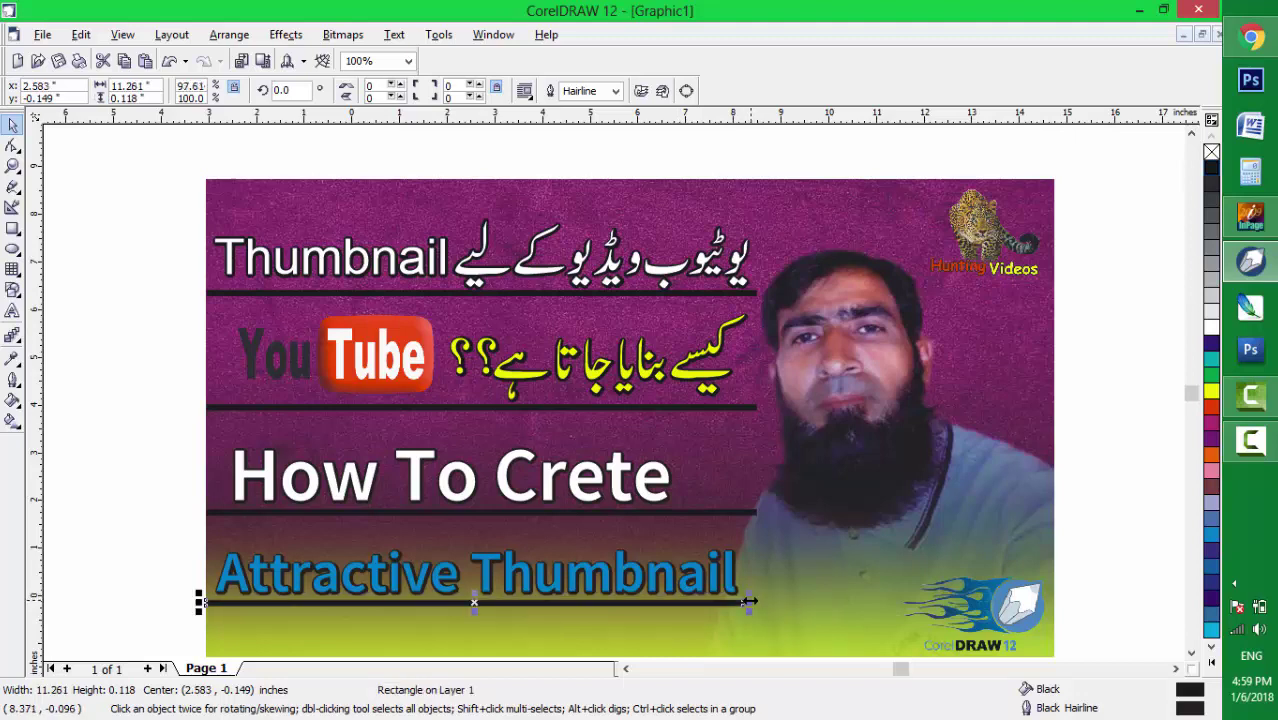
left_click(747, 513)
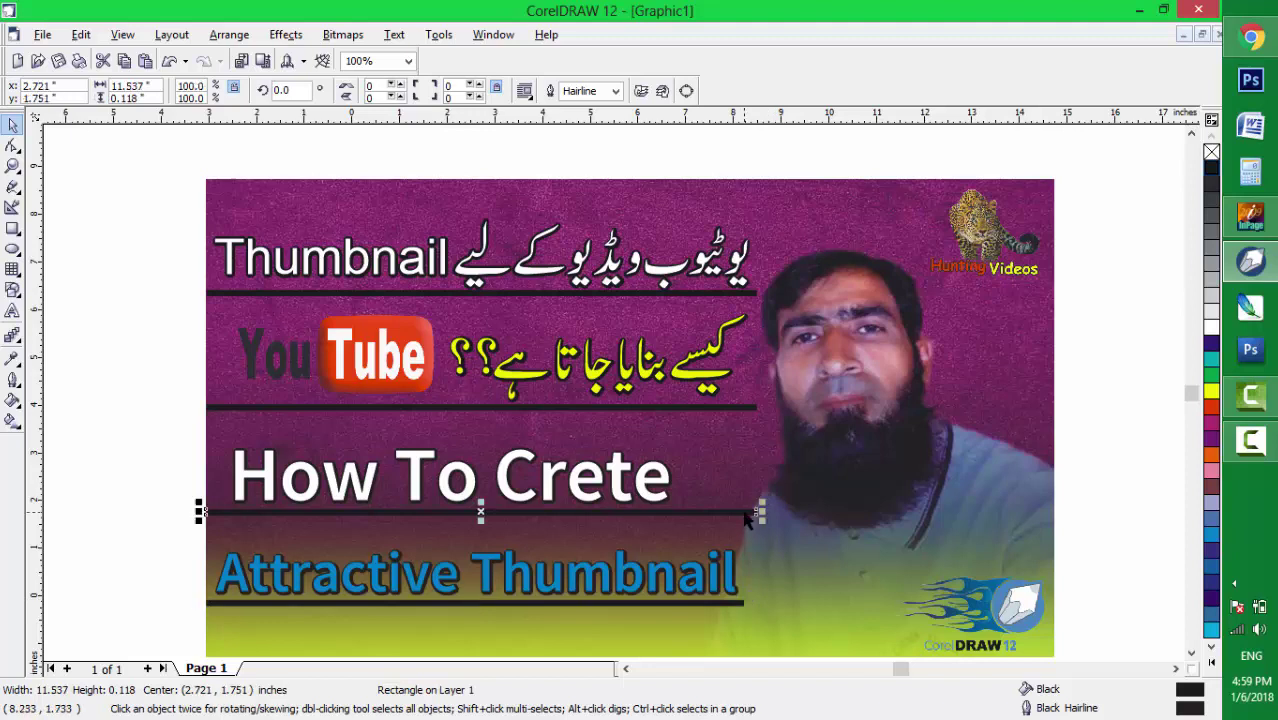
left_click_drag(760, 513, 683, 512)
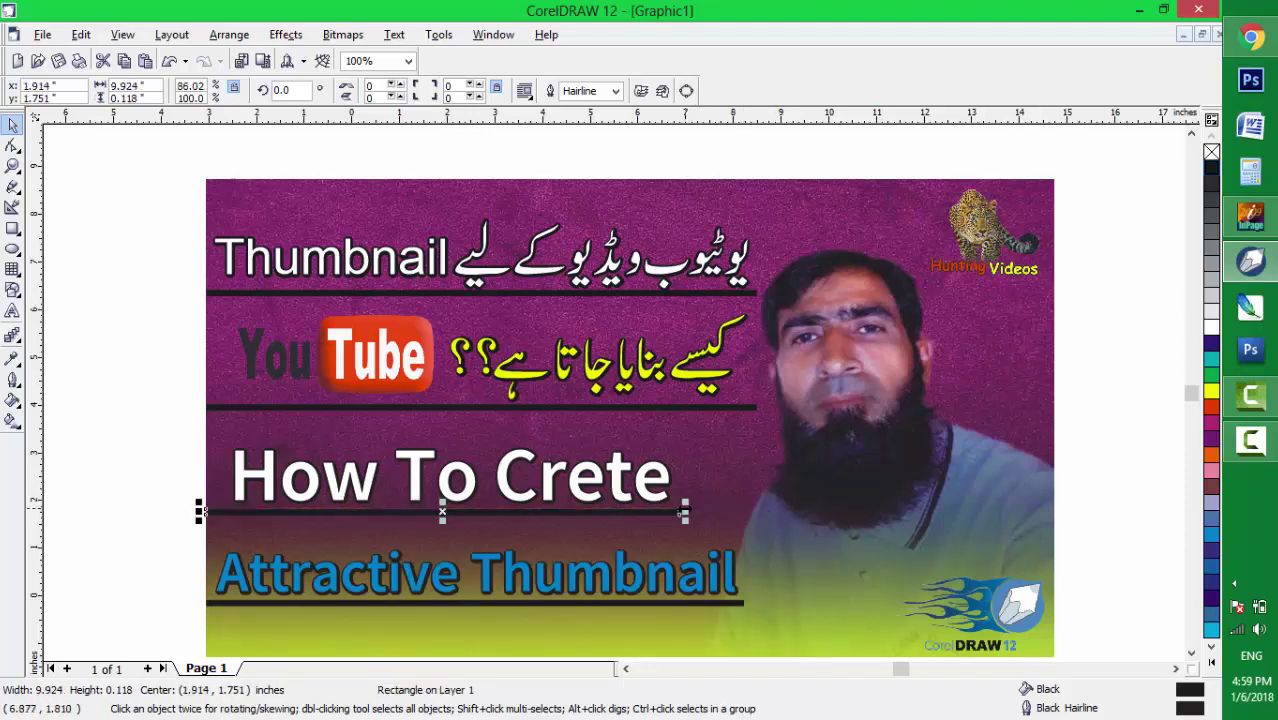
Shorten the bar under the second title line to about 11.05 inches, trim the topmost bar to the first title's right end, and deselect it
left_click(756, 409)
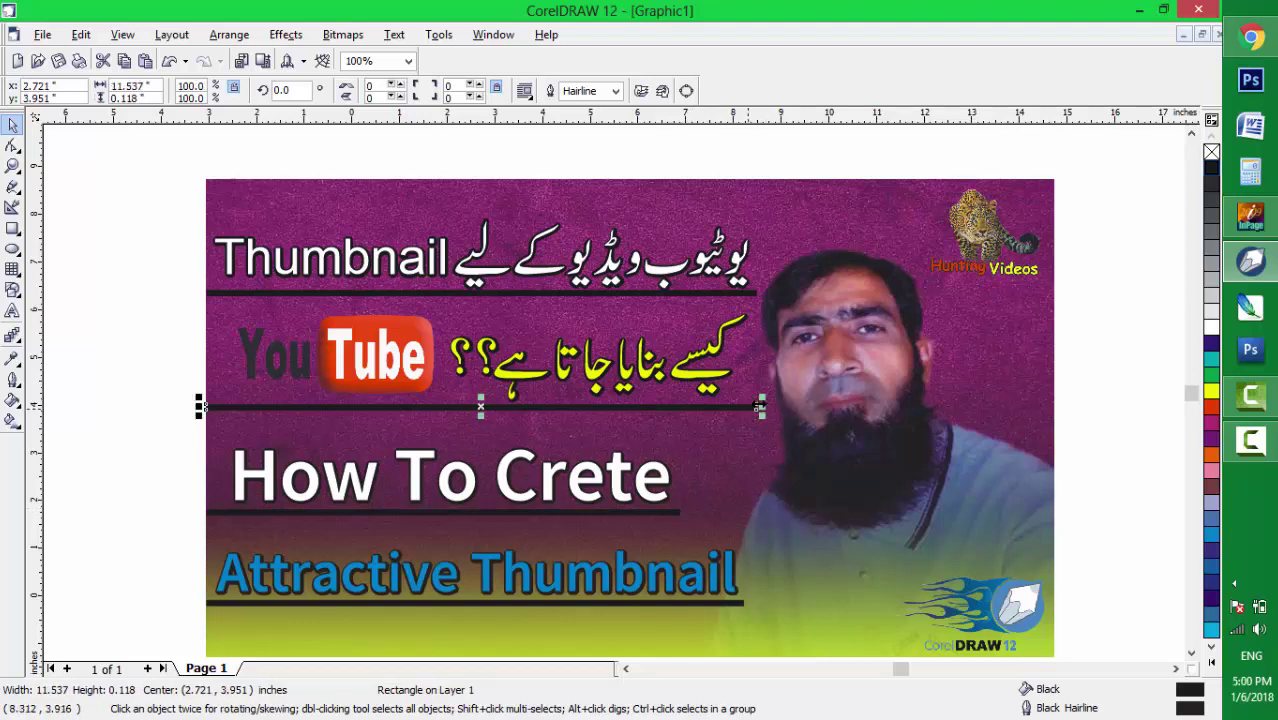
left_click_drag(760, 406, 737, 406)
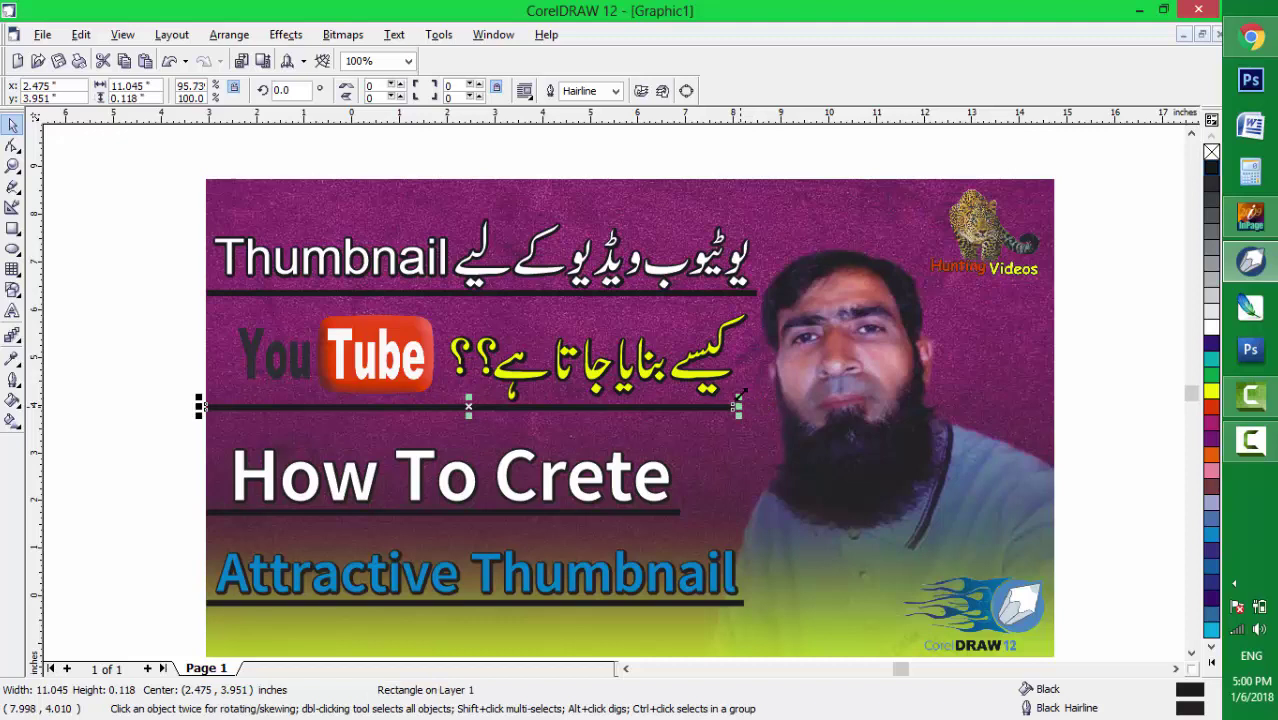
left_click(756, 293)
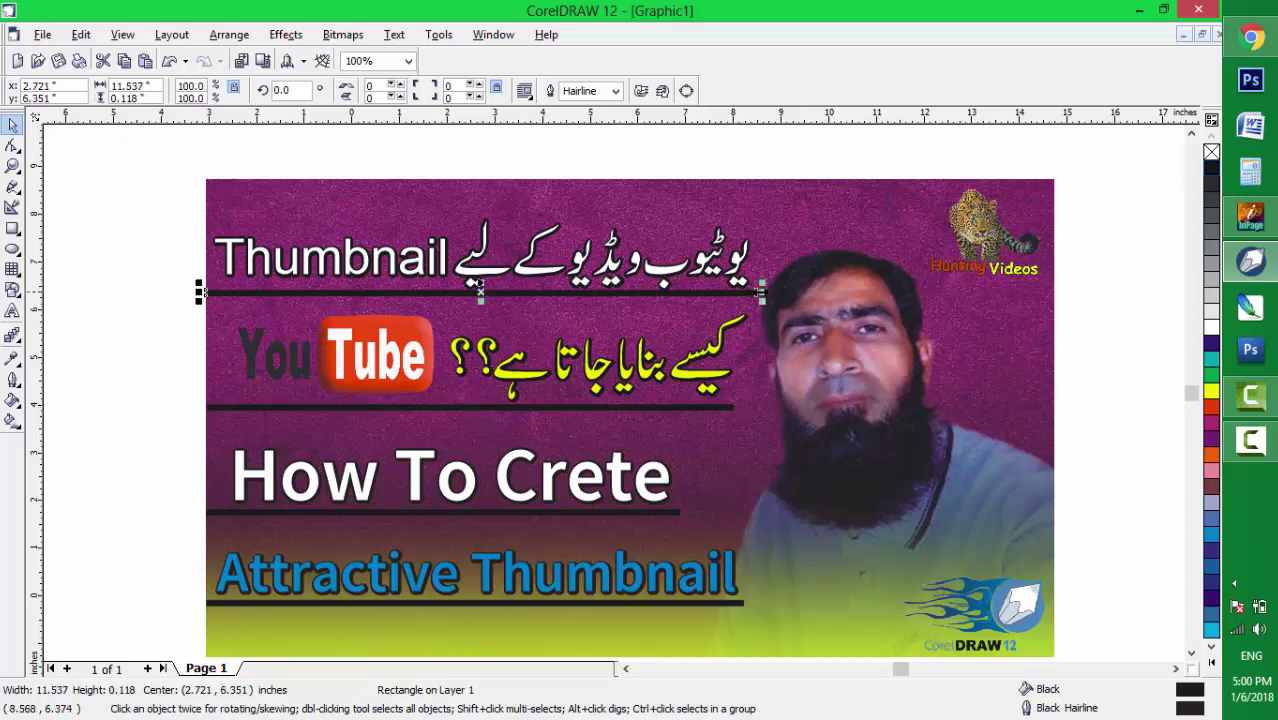
left_click_drag(761, 292, 748, 294)
left_click(1147, 254)
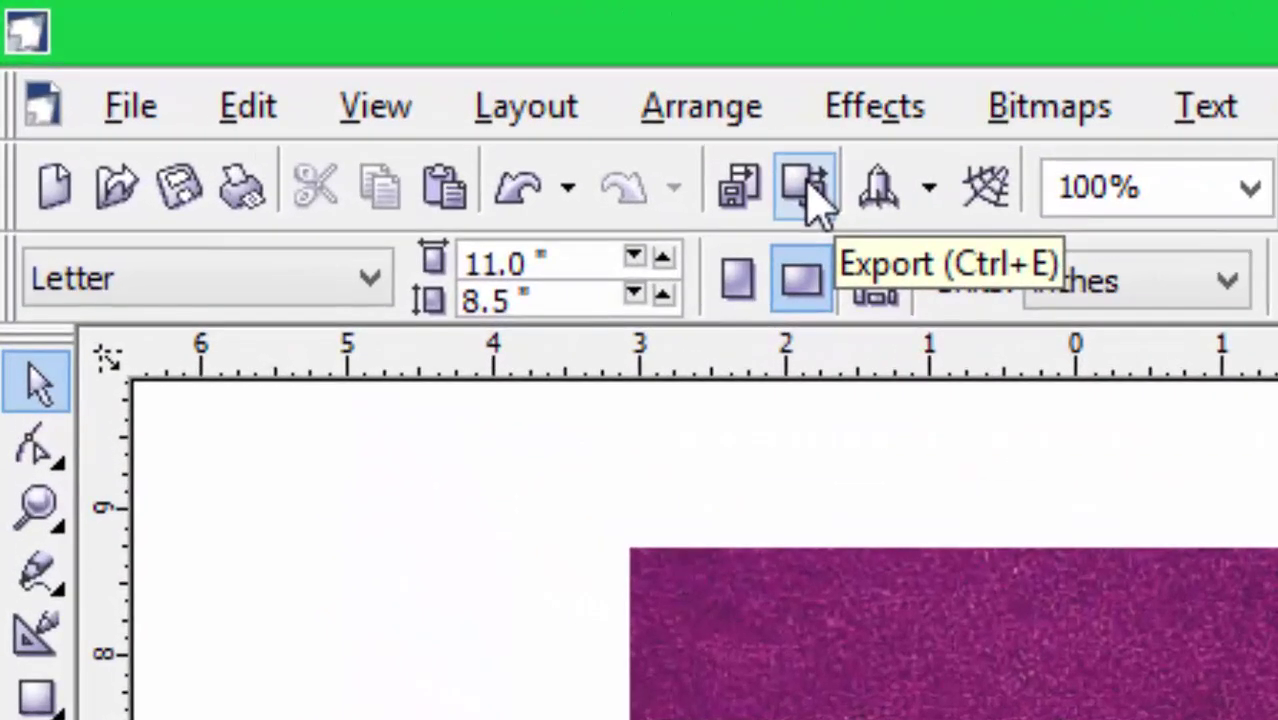
Export the design to the Desktop as a JPG named "Thumbnal" at 300 dpi in RGB Color (24-bit), with the default JPEG settings
left_click(808, 186)
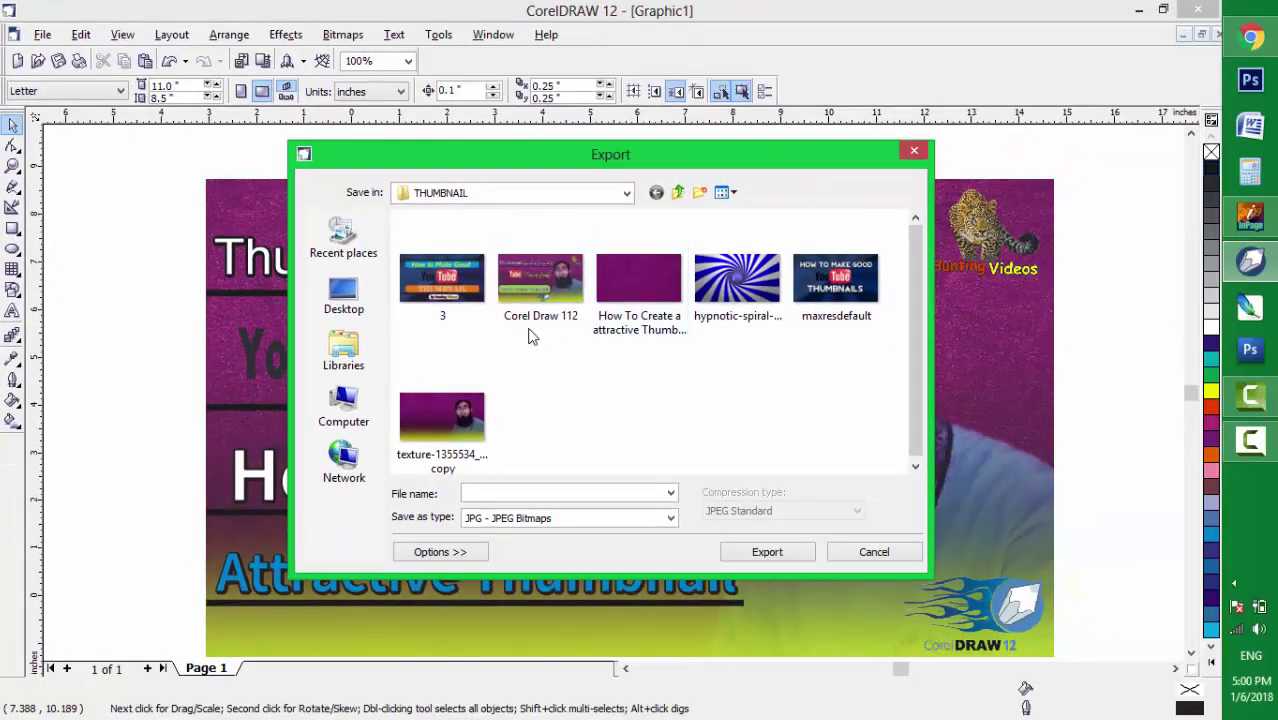
left_click(362, 309)
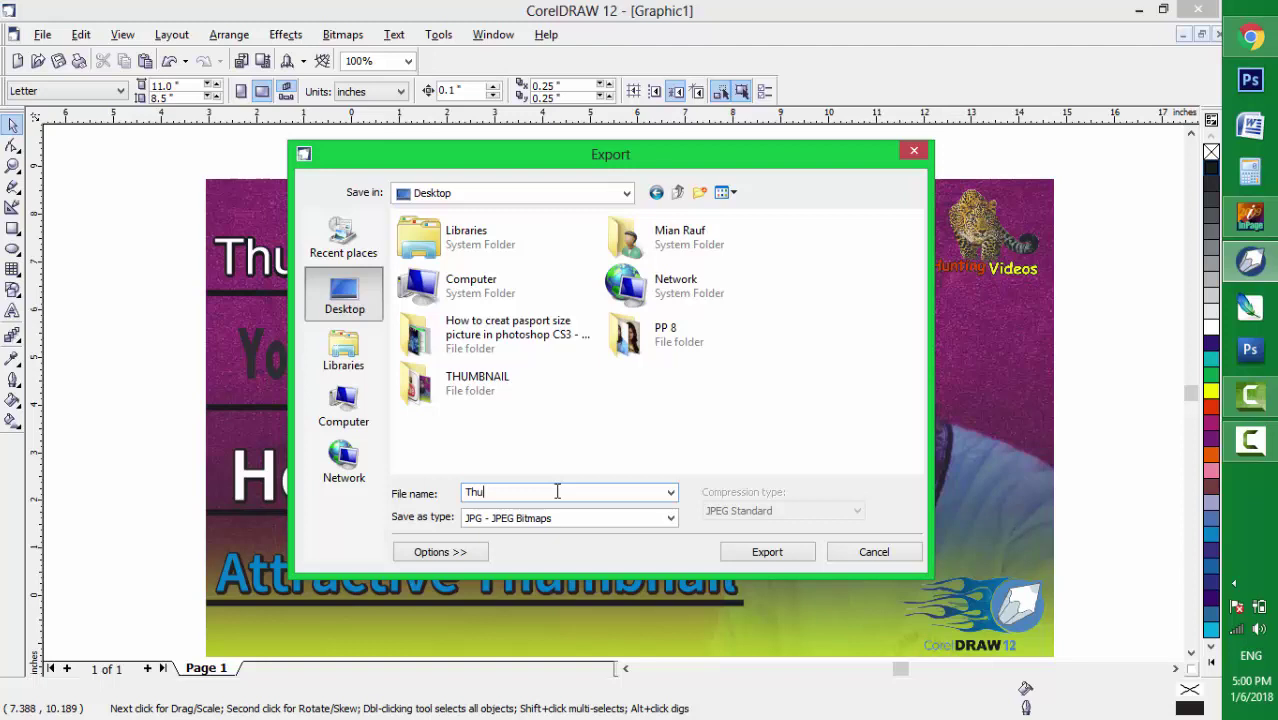
type("mbnail")
left_click(788, 557)
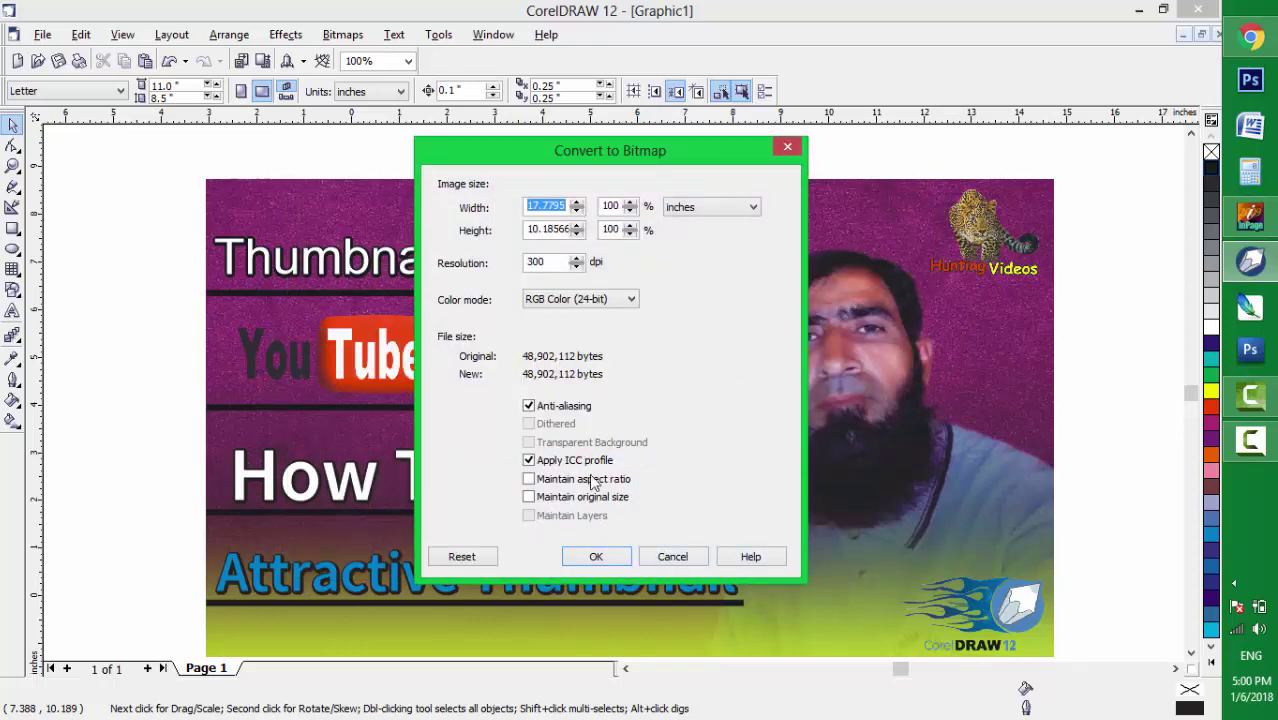
left_click(595, 558)
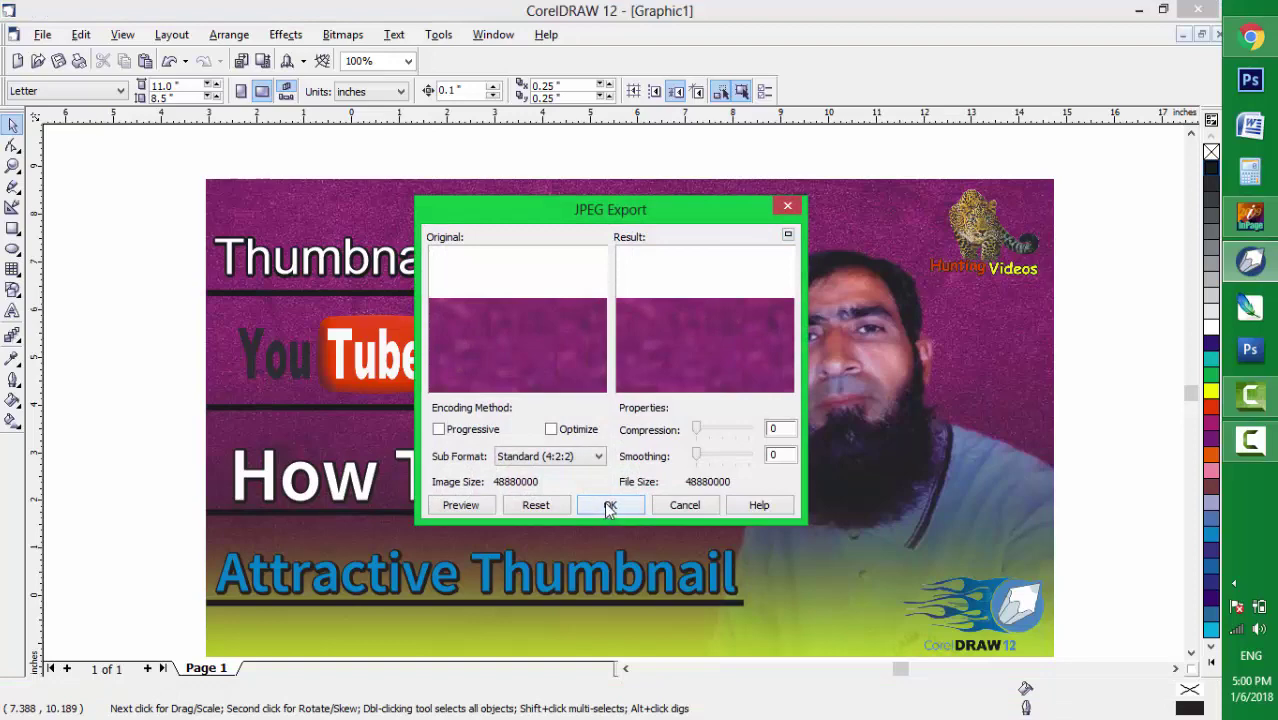
left_click(608, 506)
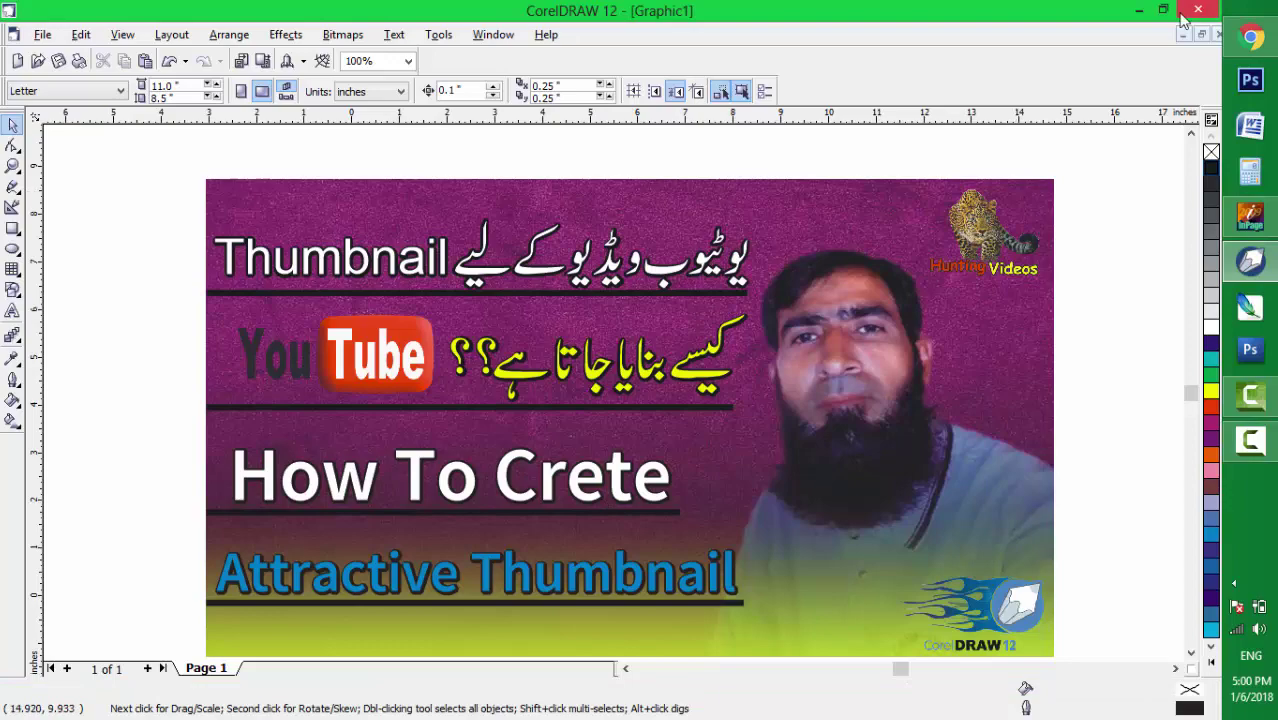
Minimize the open windows and open the exported Thumbnal image from the desktop in Windows Photo Viewer to check it
left_click(1139, 11)
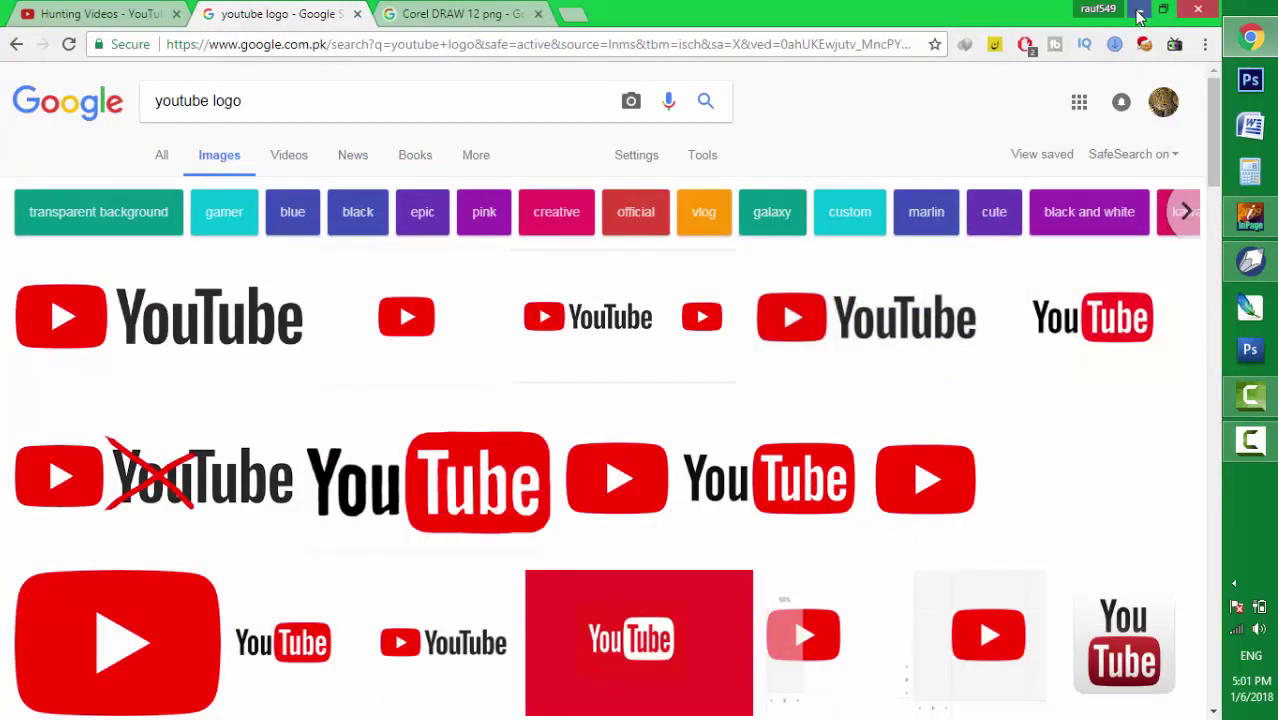
left_click(1139, 12)
left_click(1140, 9)
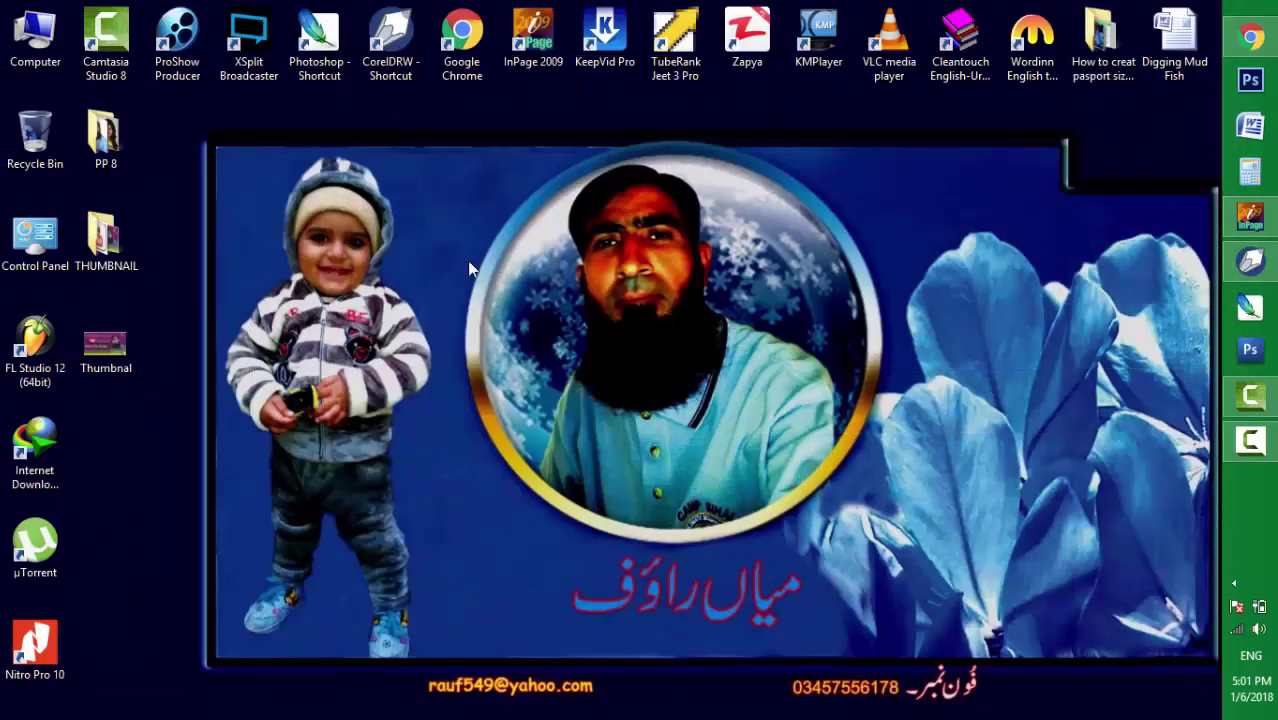
double_click(113, 341)
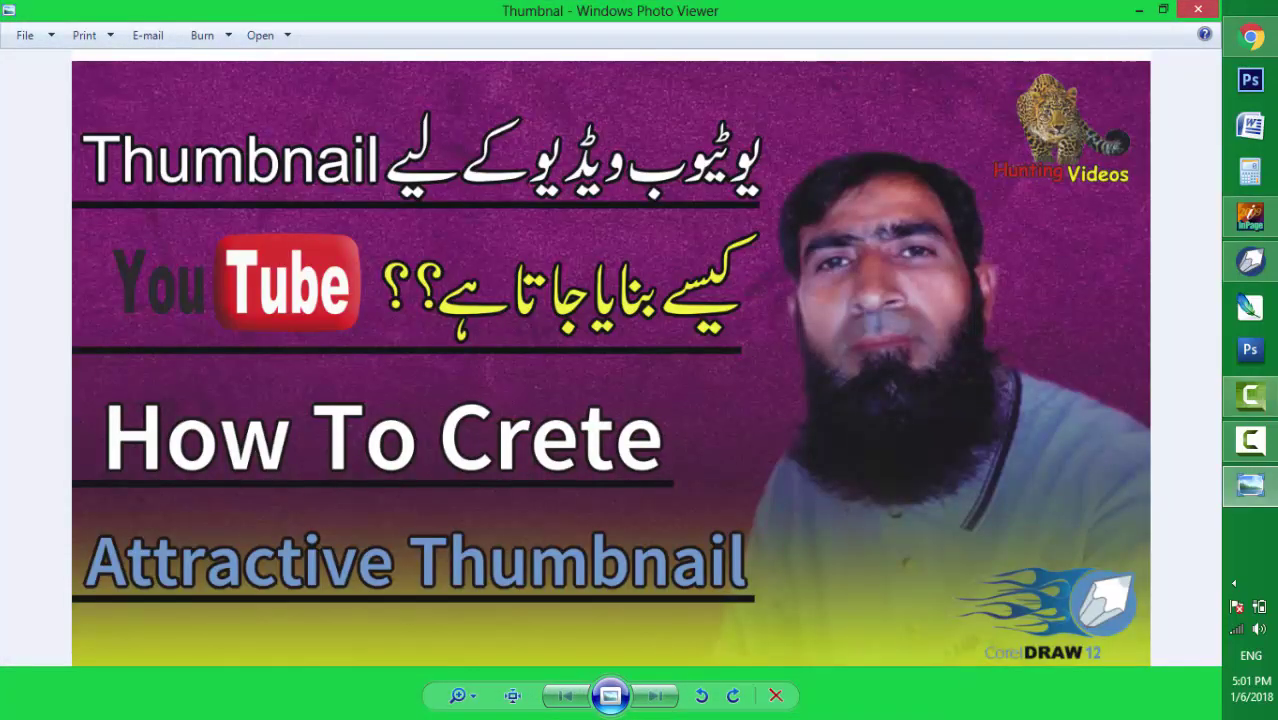
mouse_move(1250, 396)
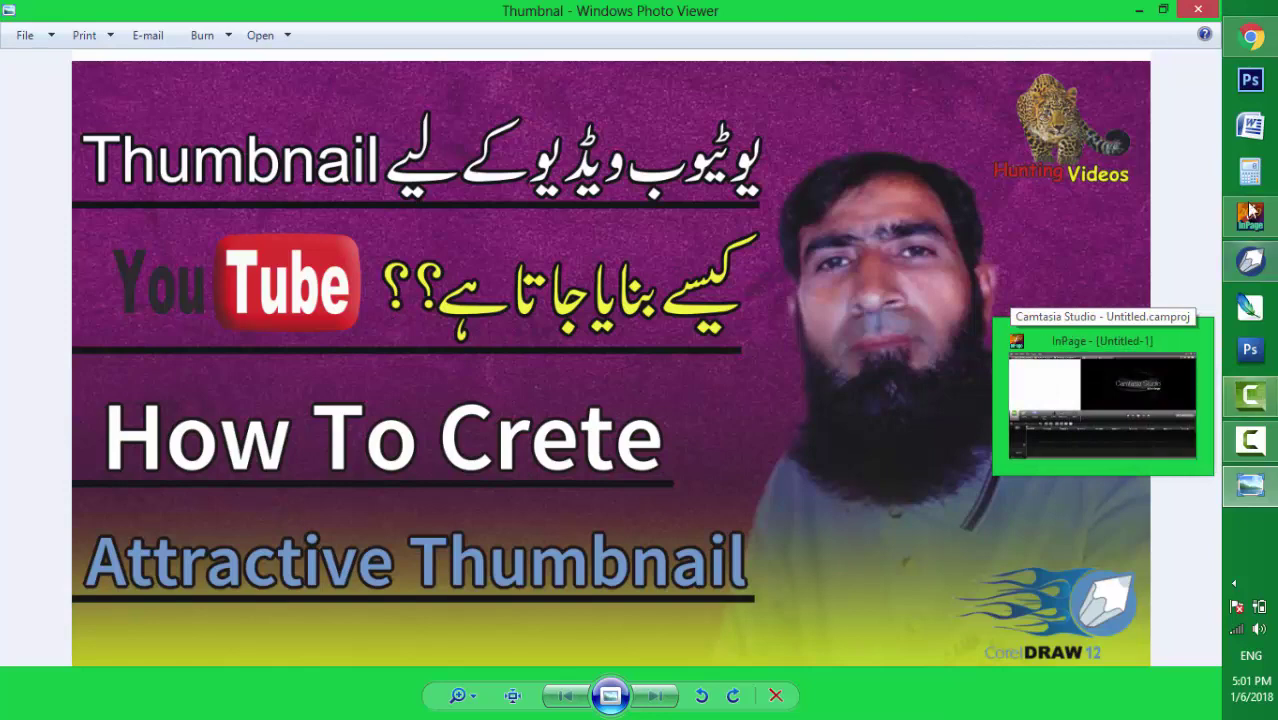